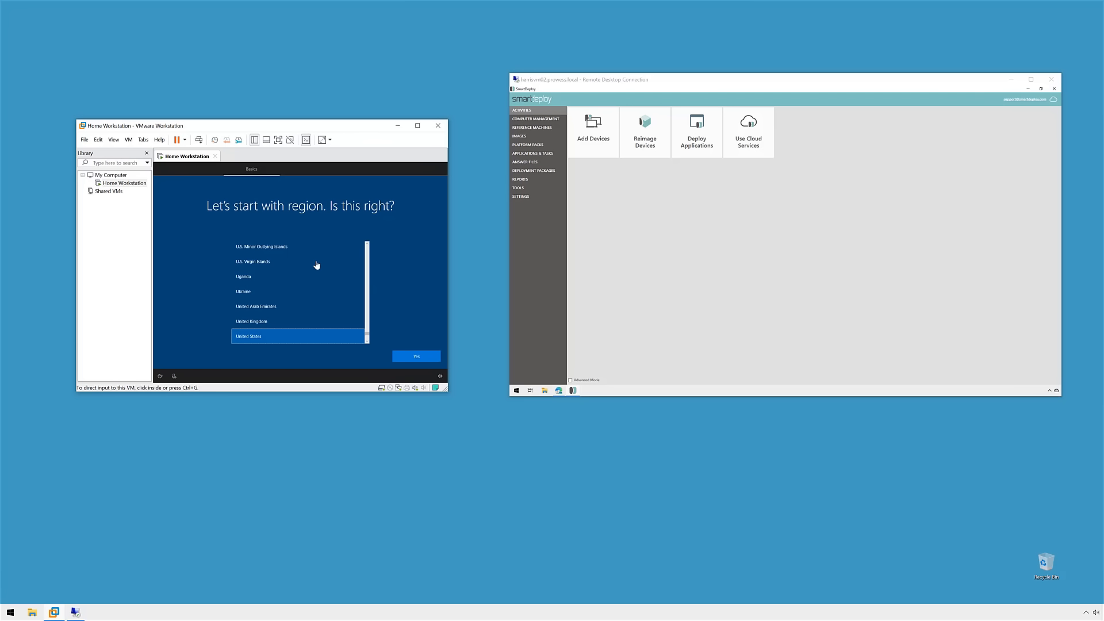
Step: Choose Google Drive as SmartDeploy's cloud provider and sign in through Microsoft Edge Beta
{"action": "left_click", "coordinate": [677, 267]}
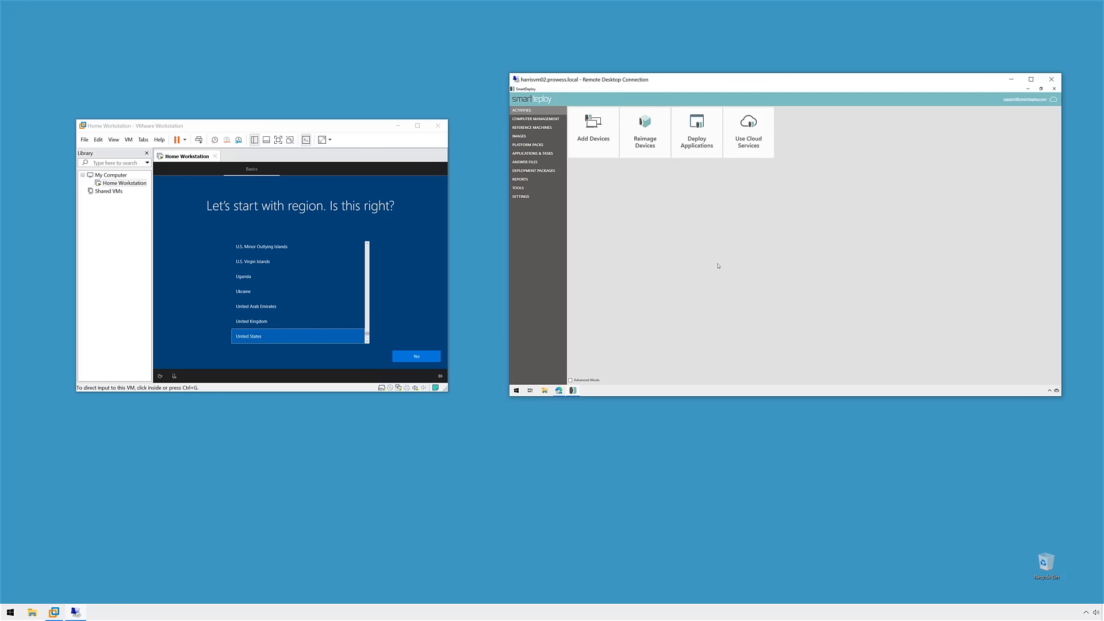
{"action": "left_click", "coordinate": [1053, 101]}
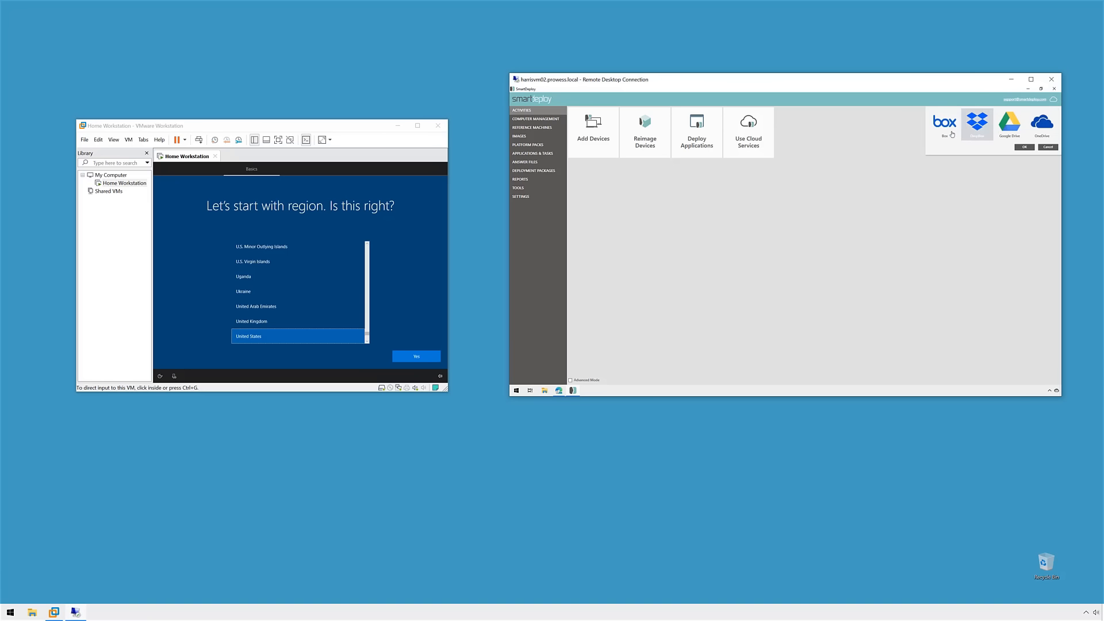
{"action": "left_click", "coordinate": [1016, 137]}
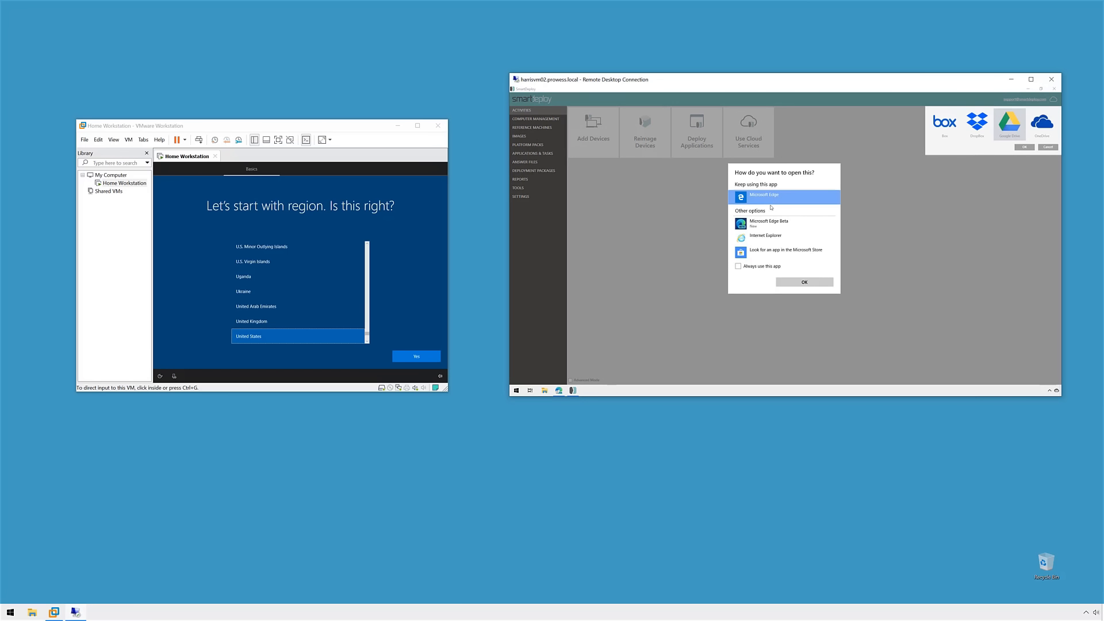
{"action": "left_click", "coordinate": [773, 223]}
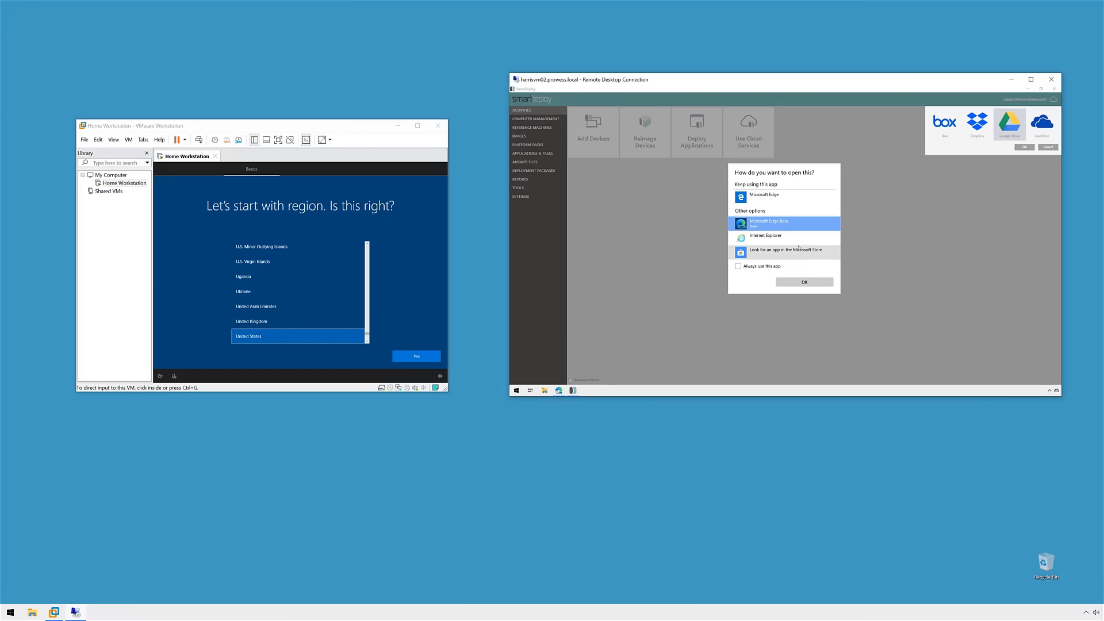
{"action": "left_click", "coordinate": [798, 283]}
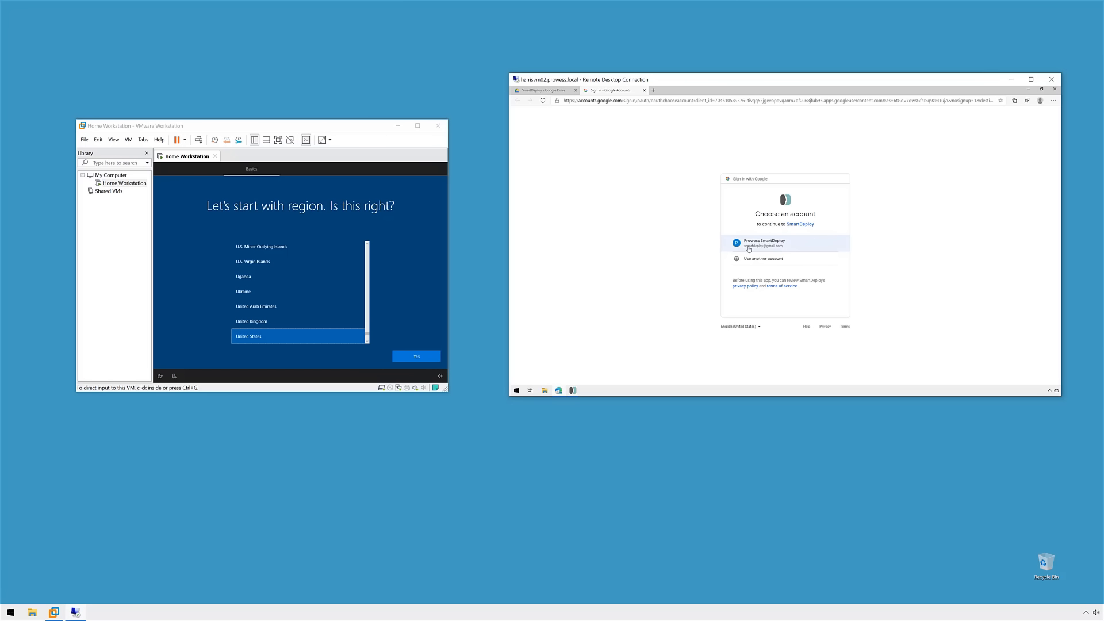
Step: Pick the Google account, allow SmartDeploy access to Drive files, then return to the SmartDeploy console
{"action": "left_click", "coordinate": [748, 244]}
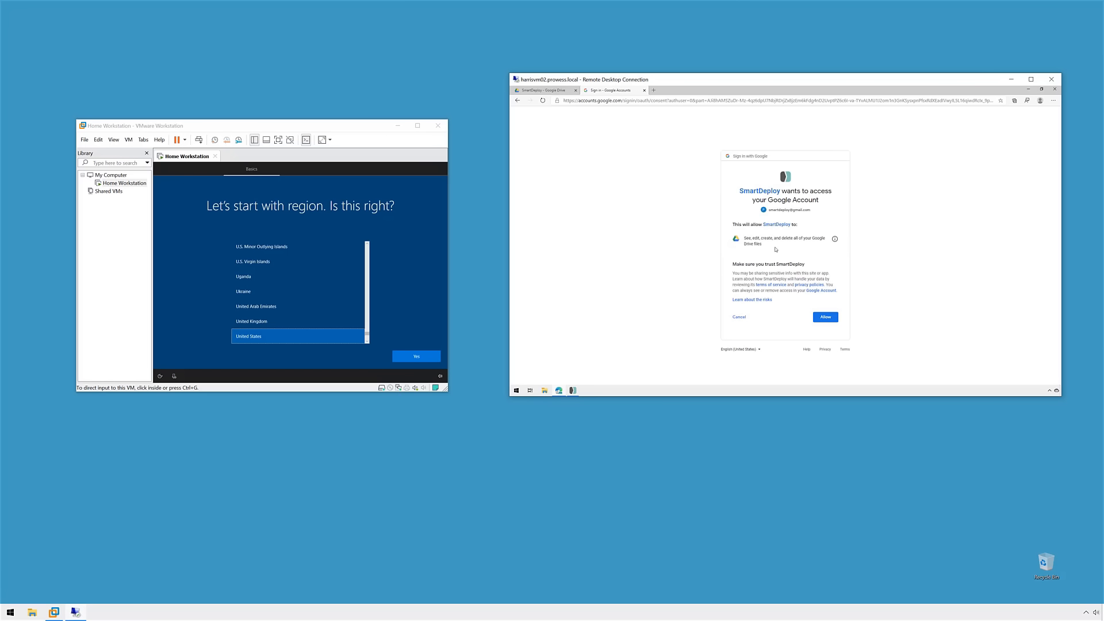
{"action": "left_click", "coordinate": [823, 319]}
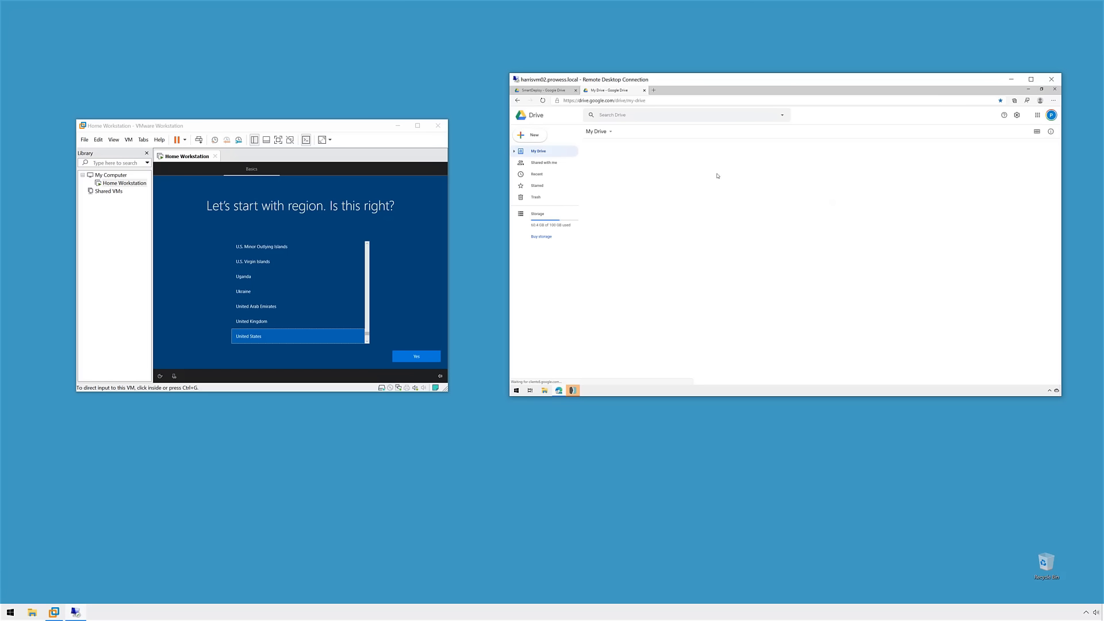
{"action": "left_click", "coordinate": [644, 90]}
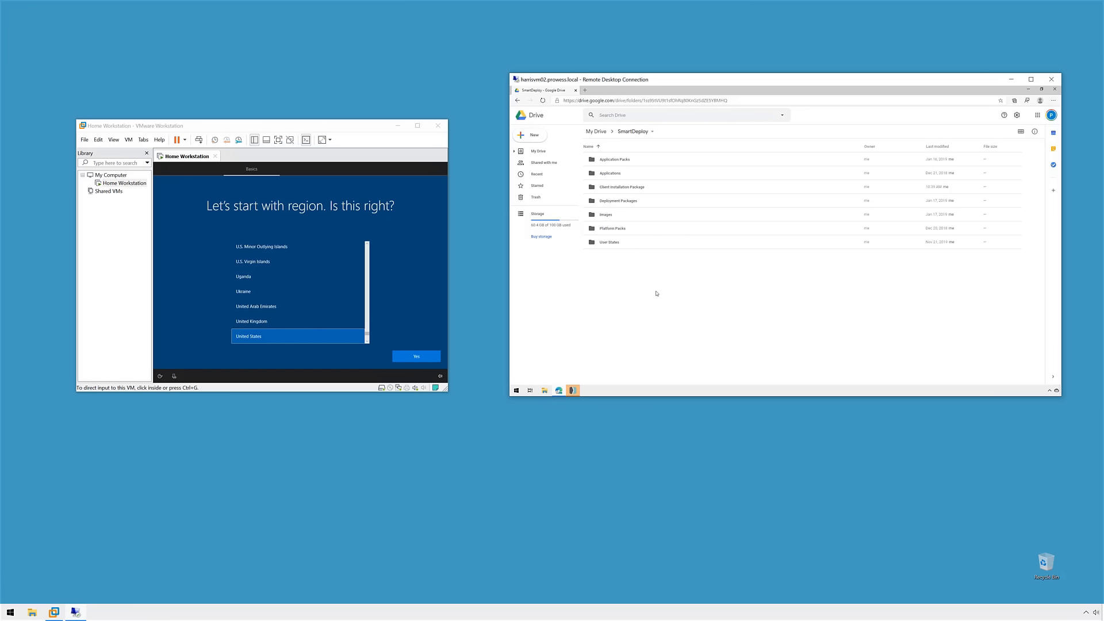
{"action": "left_click", "coordinate": [573, 390]}
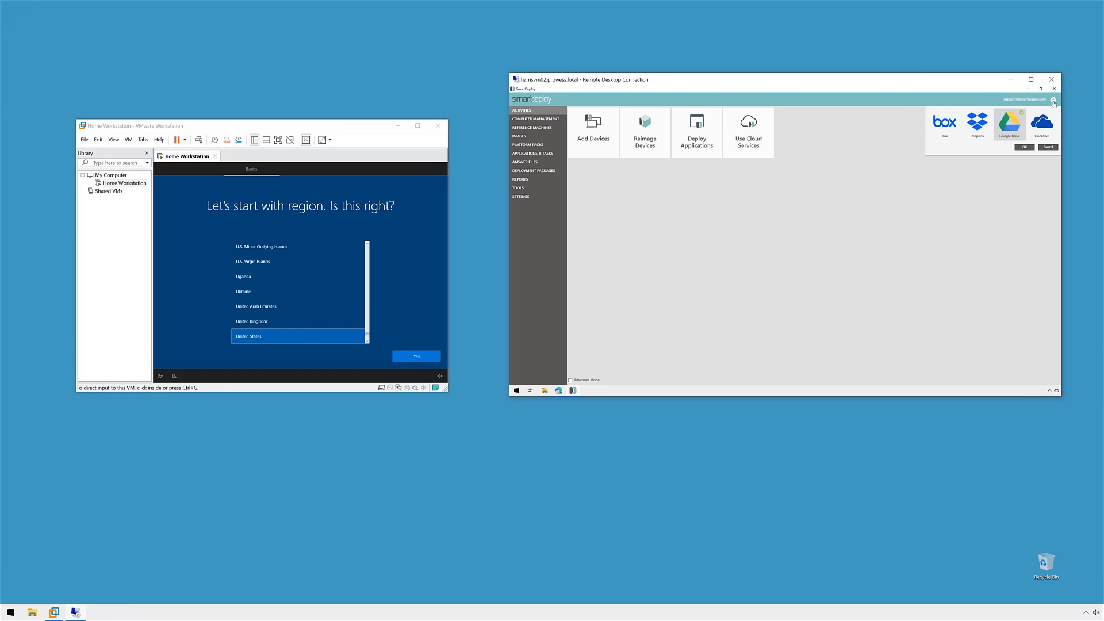
Step: Confirm the Google Drive connection, then check the empty All Computers list and the single Windows 10 image
{"action": "left_click", "coordinate": [1026, 147]}
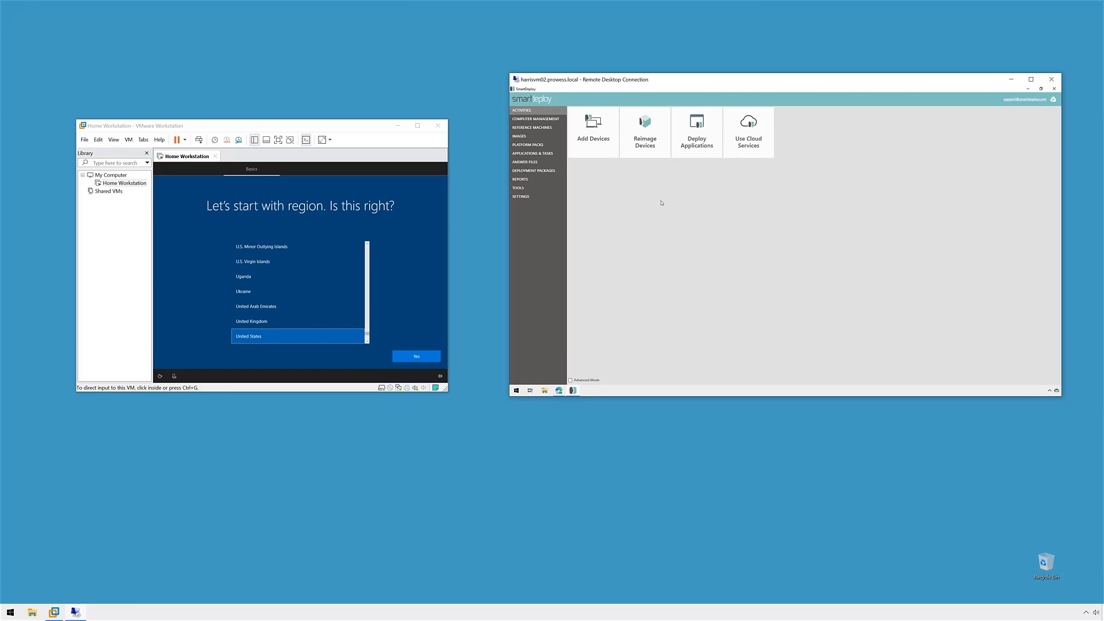
{"action": "left_click", "coordinate": [535, 119]}
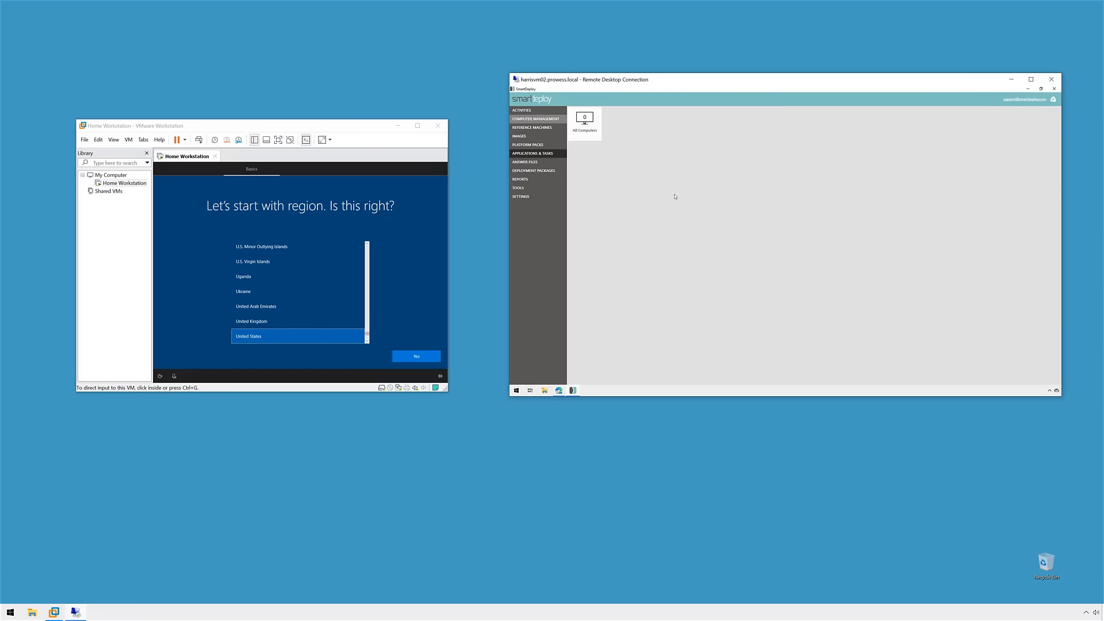
{"action": "left_click", "coordinate": [595, 129]}
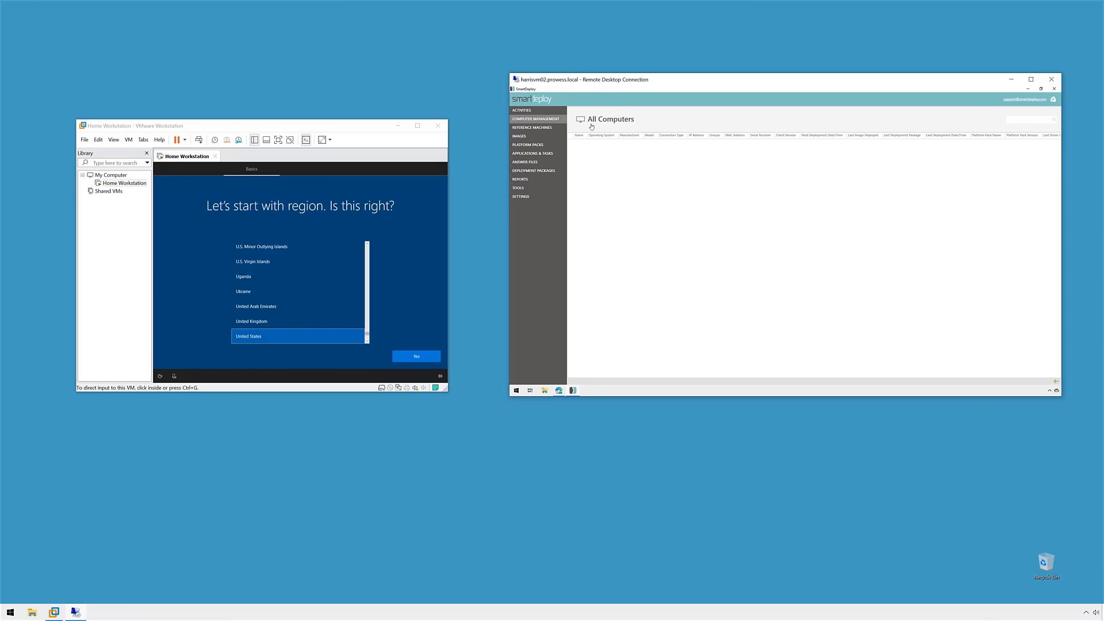
{"action": "left_click", "coordinate": [528, 137]}
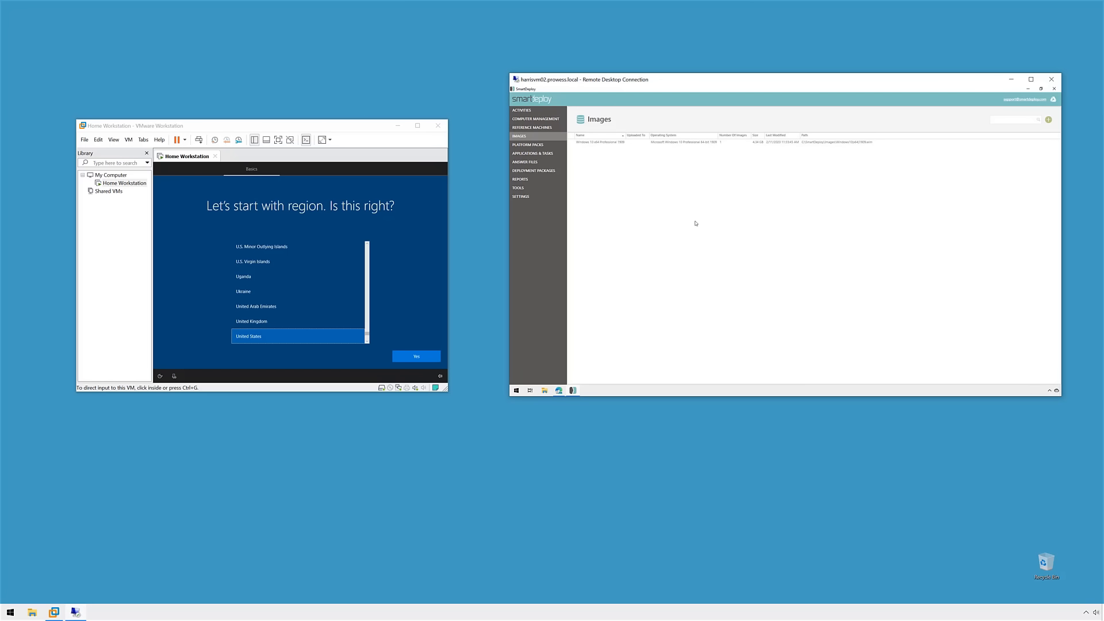
{"action": "left_click", "coordinate": [520, 110]}
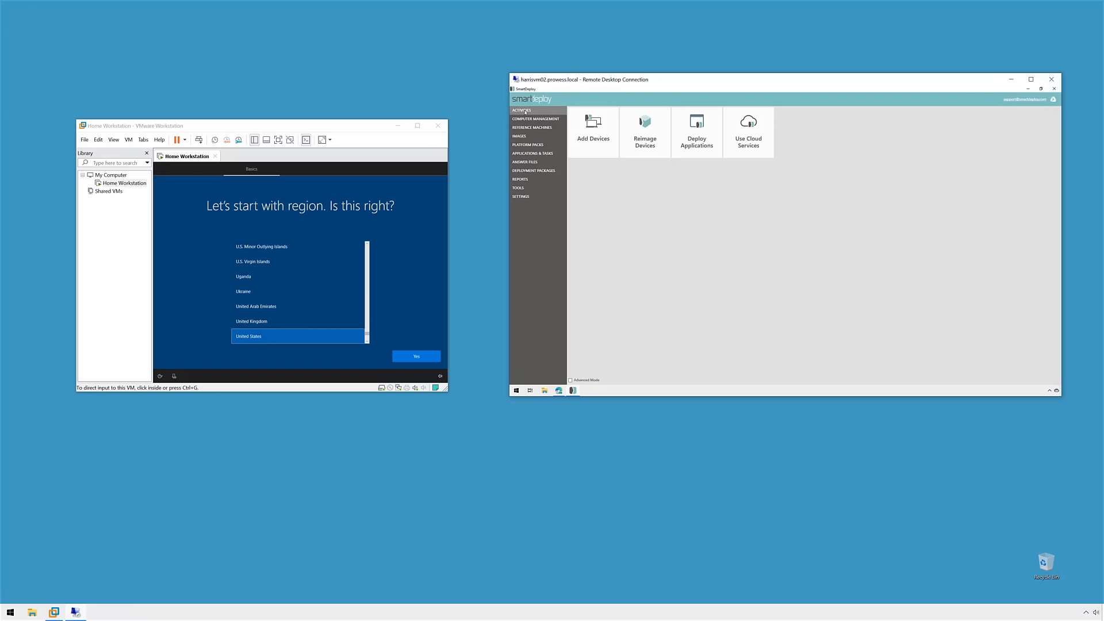
Step: Start the Upload Cloud Package wizard with Google Drive as the upload destination
{"action": "left_click", "coordinate": [758, 151]}
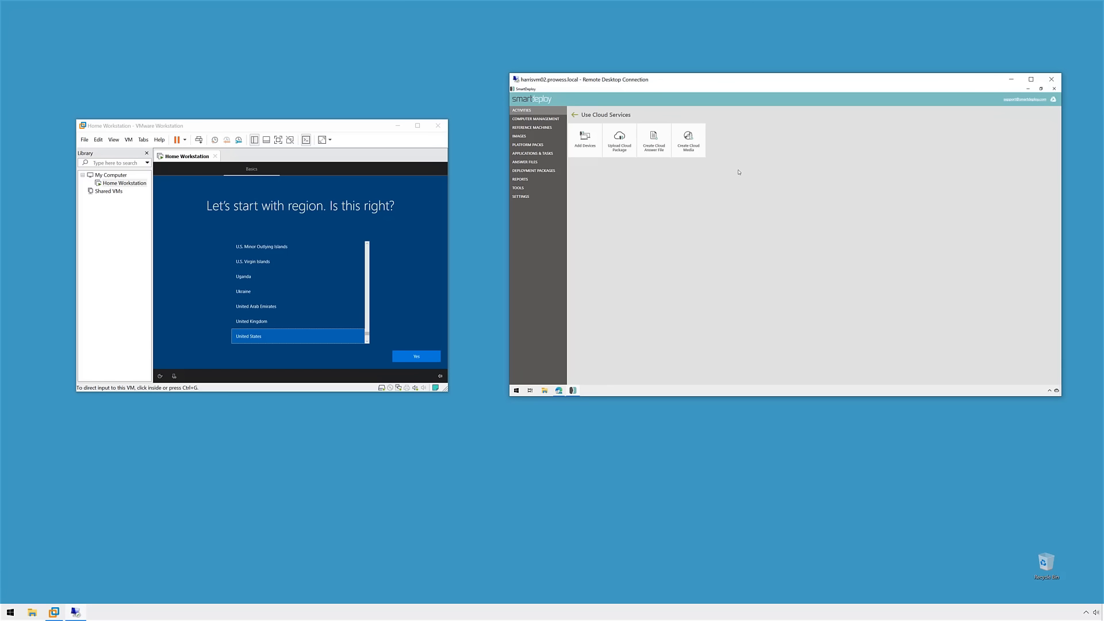
{"action": "left_click", "coordinate": [619, 144]}
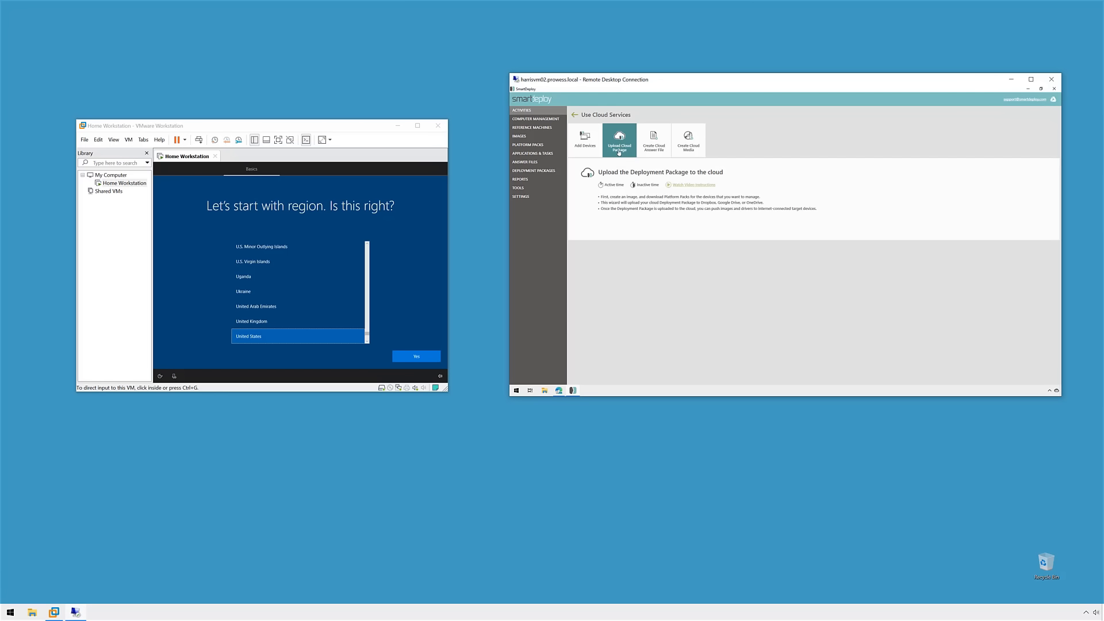
{"action": "left_click", "coordinate": [619, 149]}
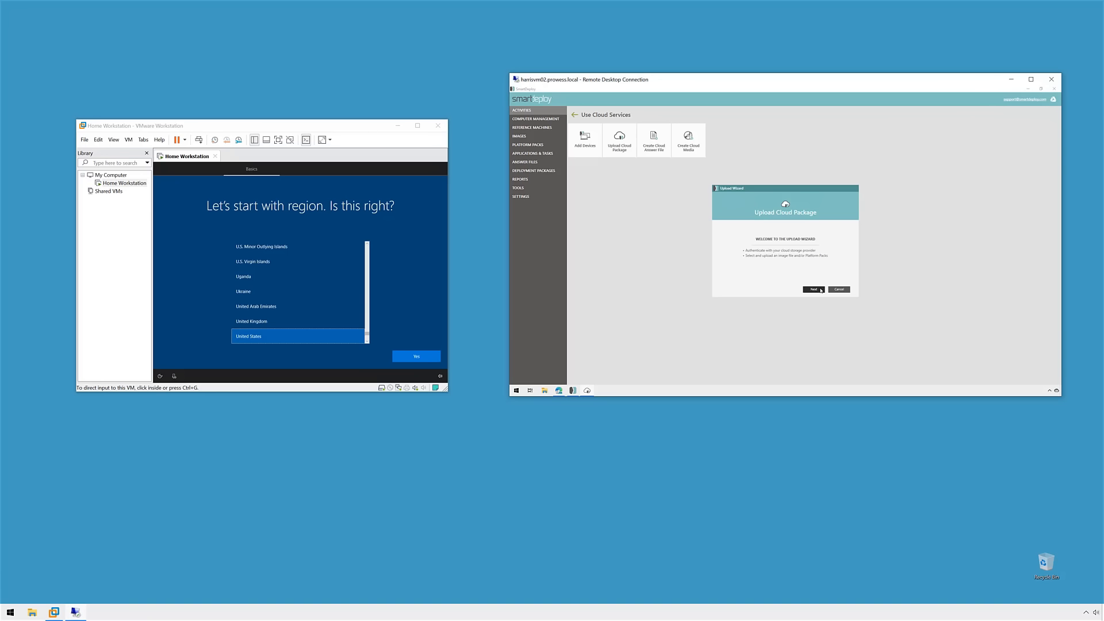
{"action": "left_click", "coordinate": [814, 289]}
{"action": "left_click", "coordinate": [800, 225]}
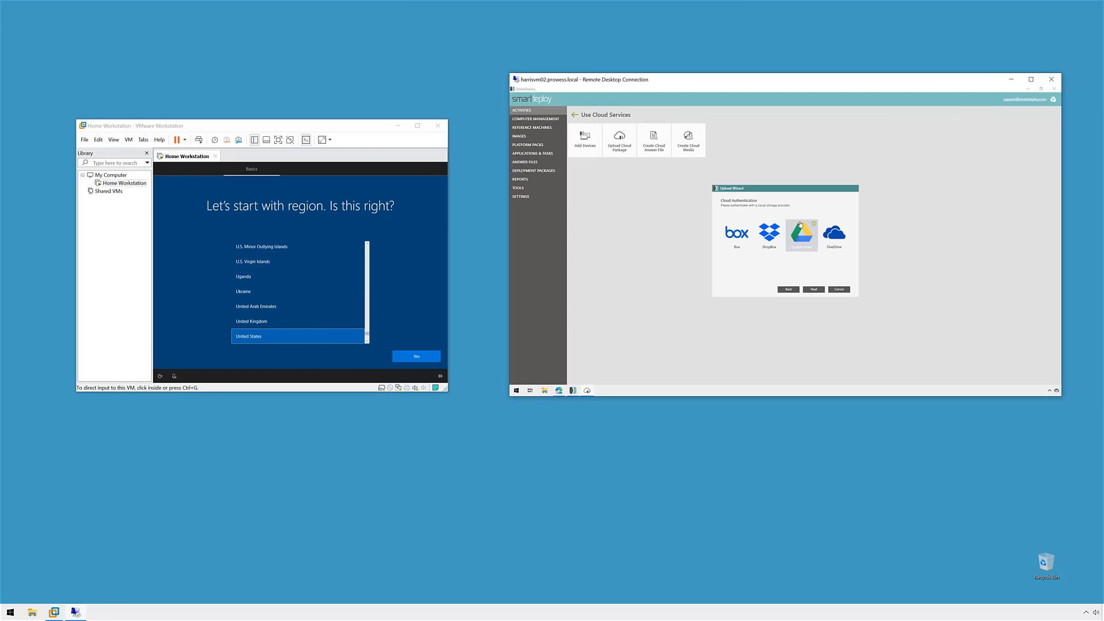
{"action": "left_click", "coordinate": [814, 288]}
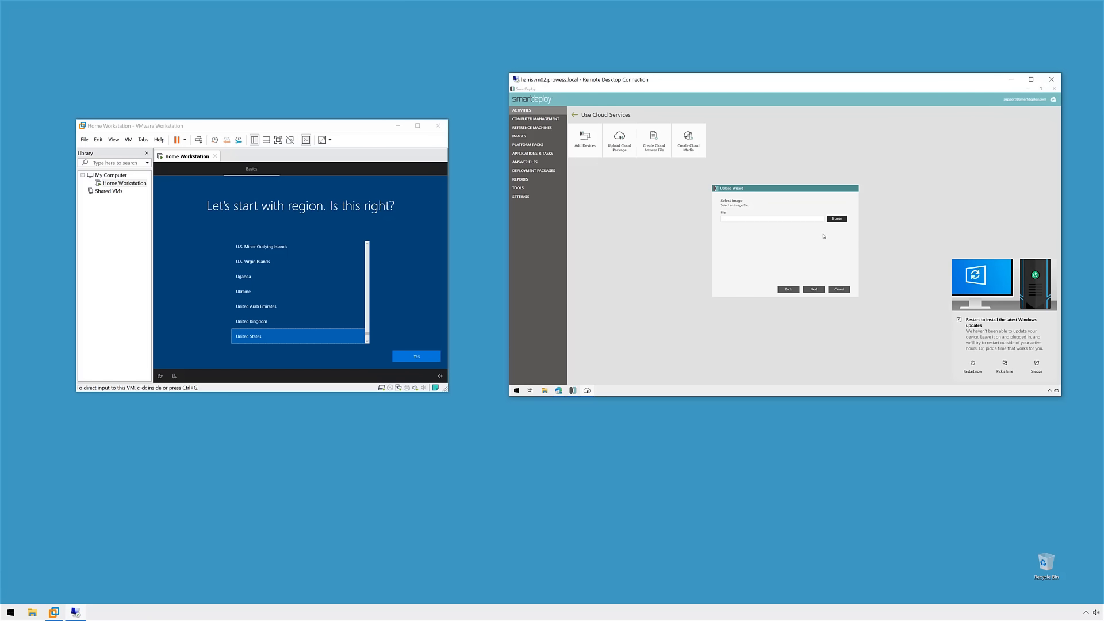
Step: Select C:\SmartDeploy\Images\Windows10(x64)1909.wim as the image to upload
{"action": "left_click", "coordinate": [1037, 366]}
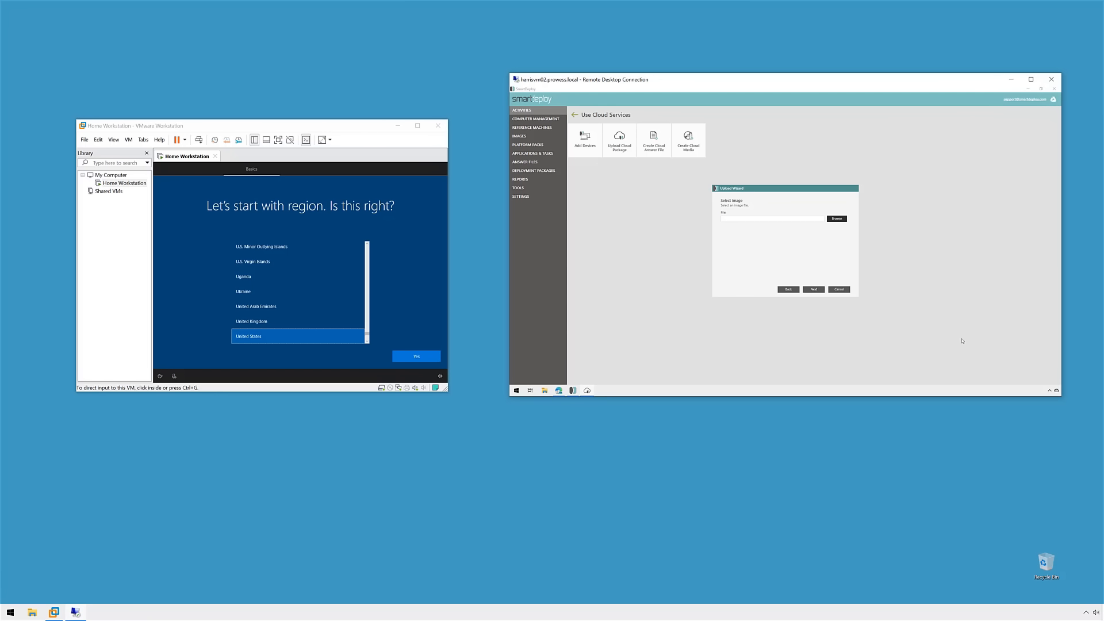
{"action": "left_click", "coordinate": [833, 219]}
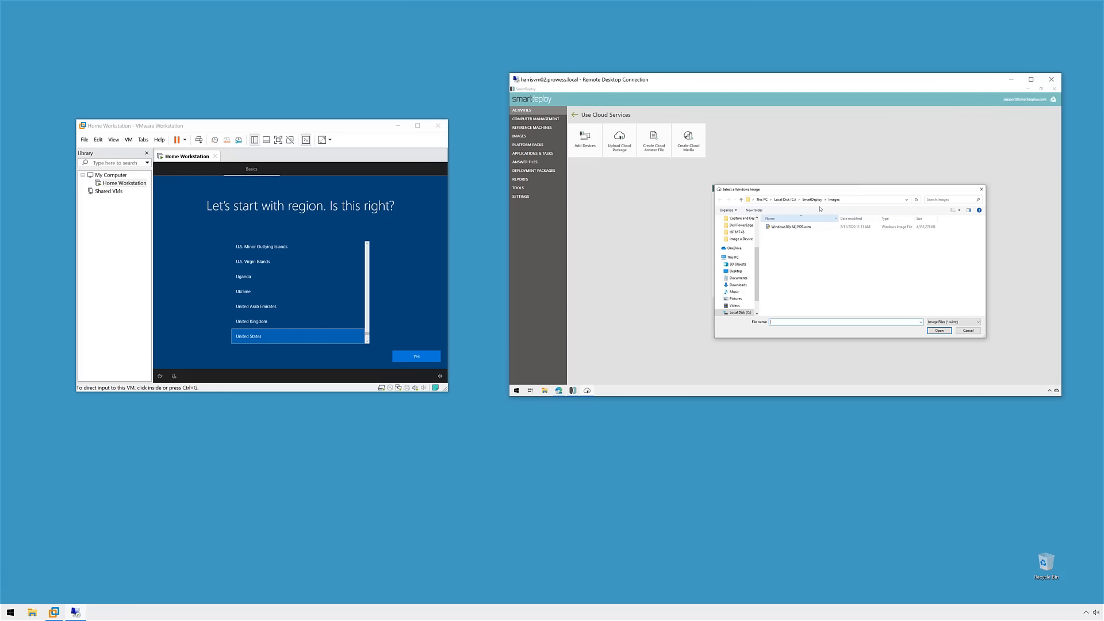
{"action": "left_click", "coordinate": [795, 228]}
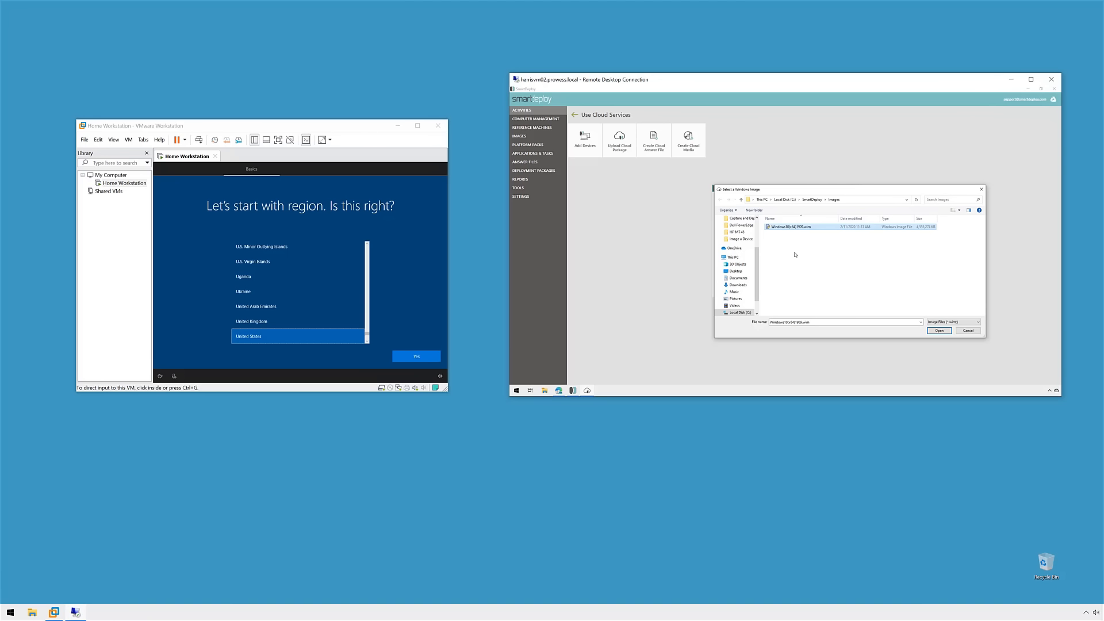
{"action": "left_click", "coordinate": [939, 331]}
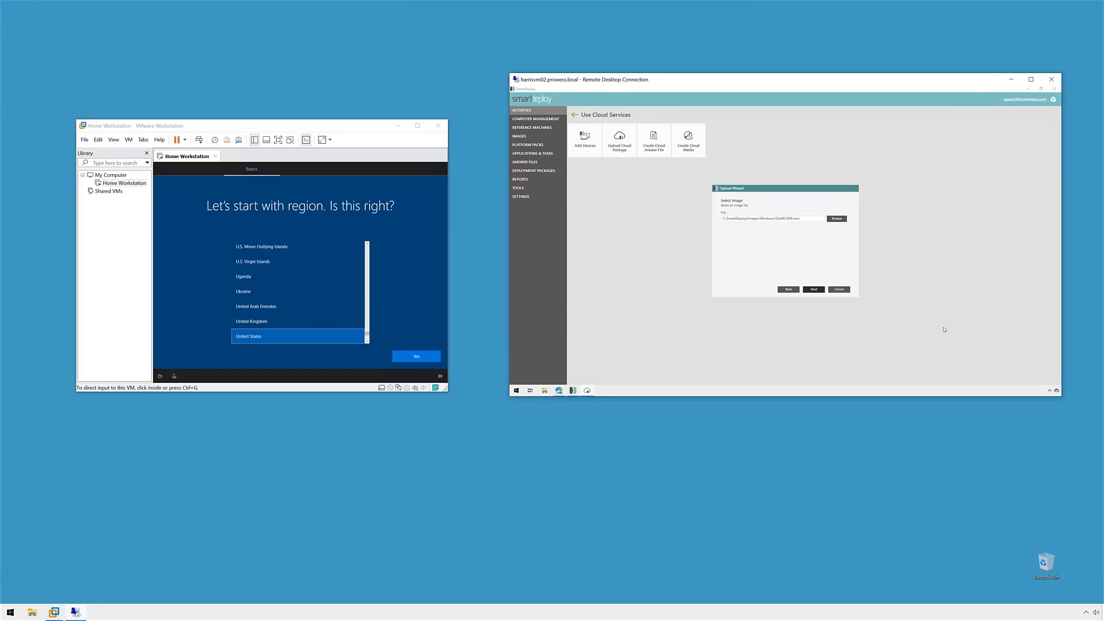
{"action": "left_click", "coordinate": [821, 291]}
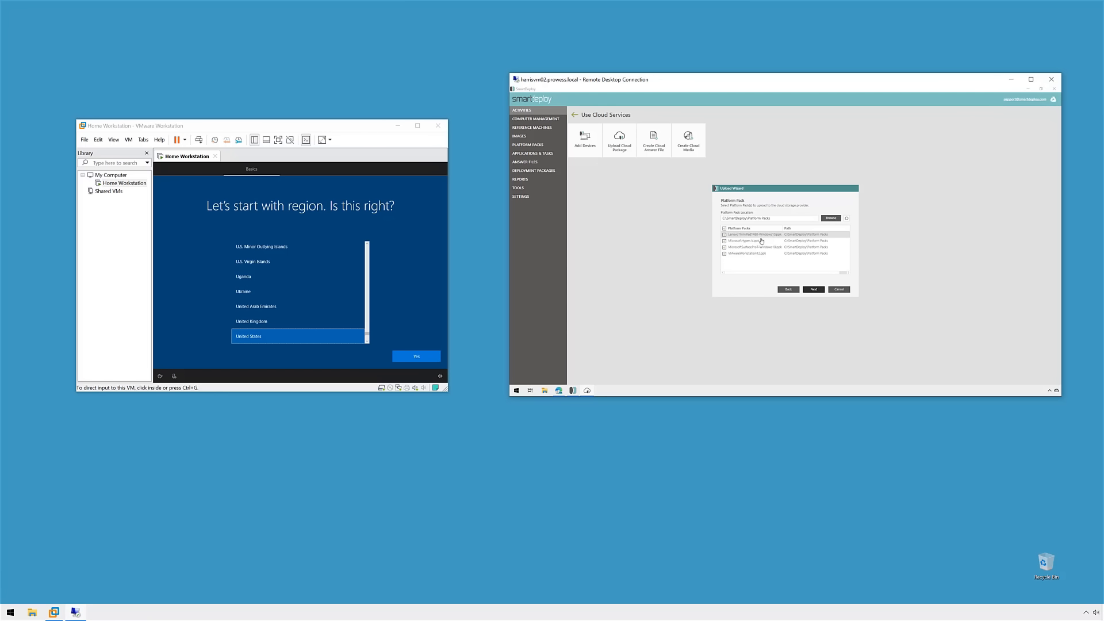
Step: Upload the image and four Platform Packs to Google Drive, overwriting existing packs
{"action": "left_click", "coordinate": [814, 289]}
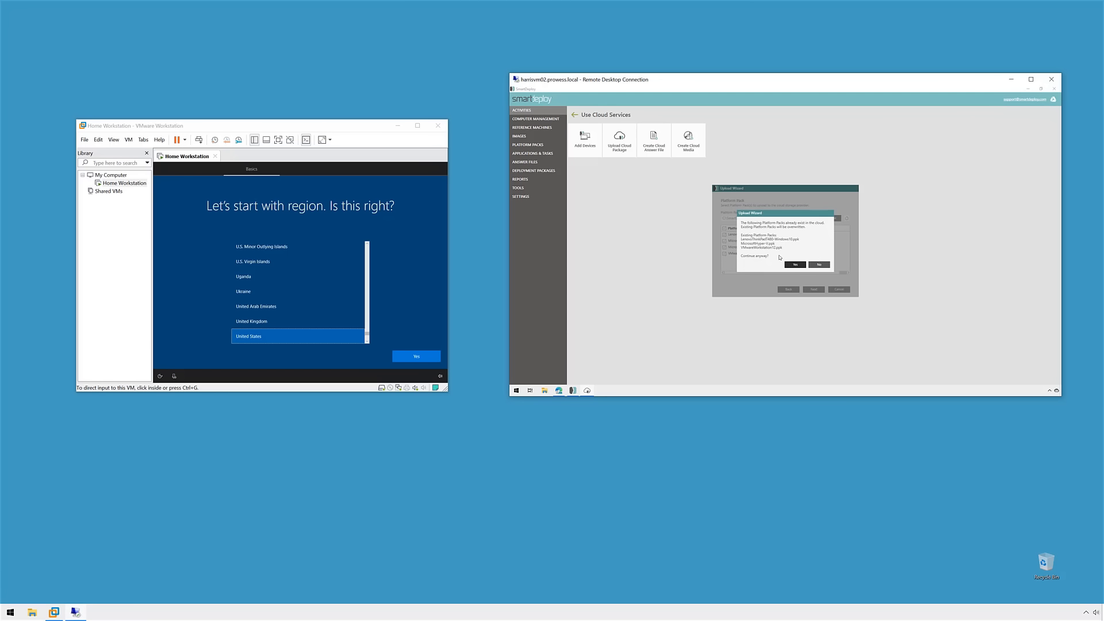
{"action": "left_click", "coordinate": [793, 265]}
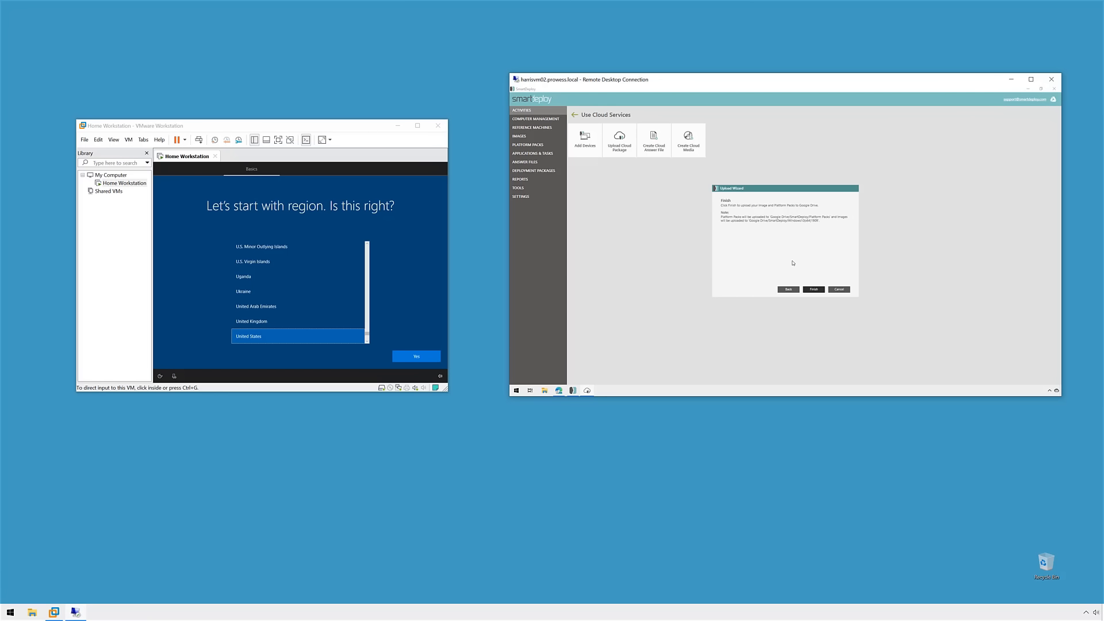
{"action": "left_click", "coordinate": [817, 289]}
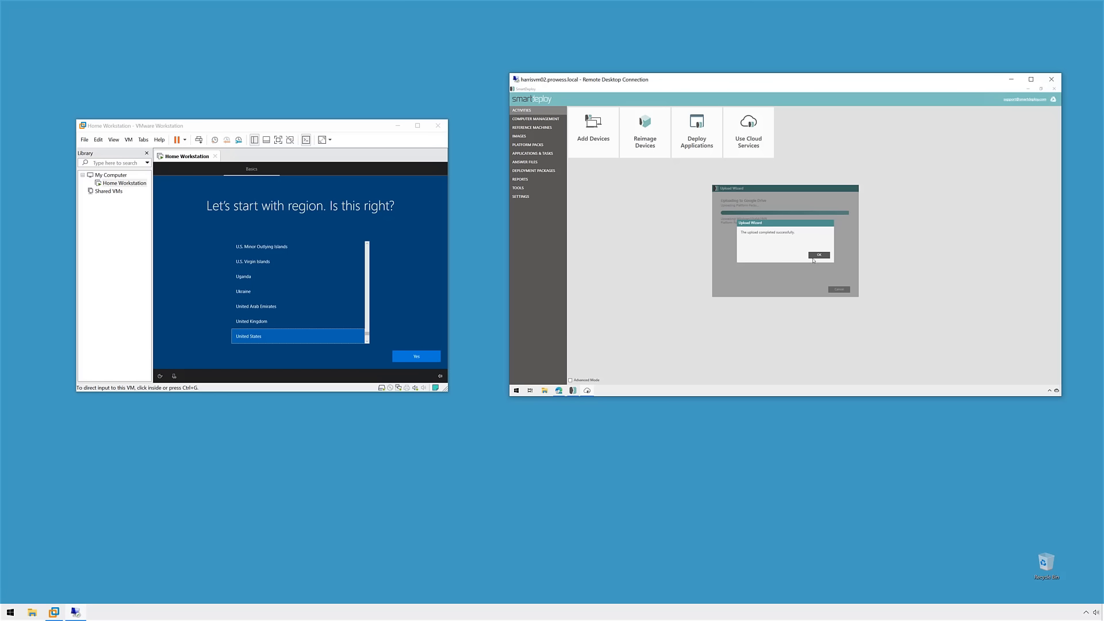
{"action": "left_click", "coordinate": [813, 260]}
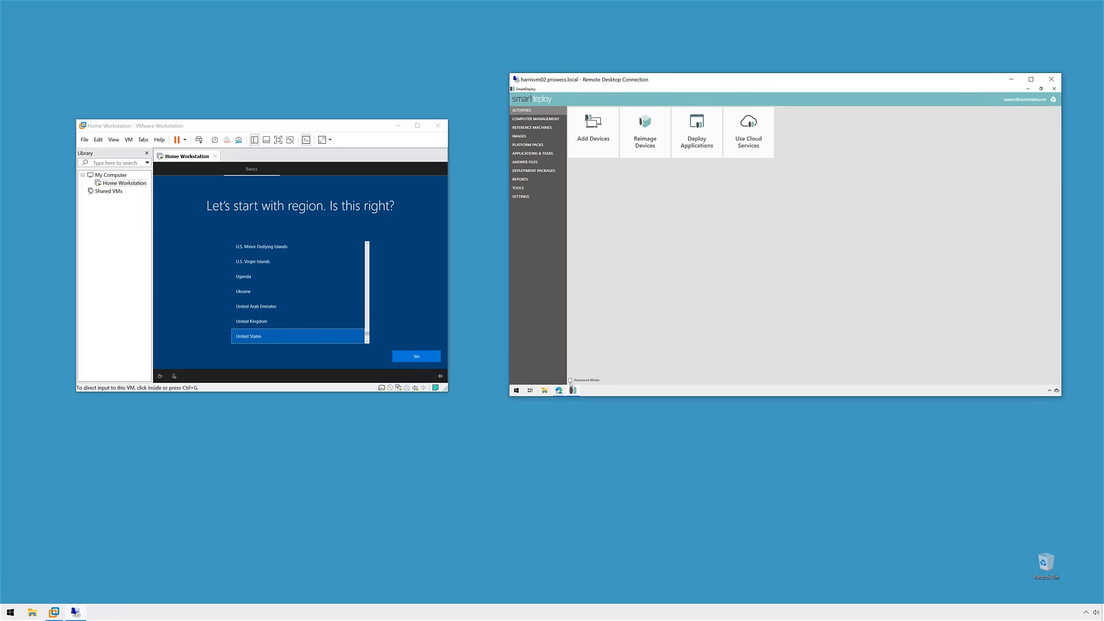
Step: Check the Images and Platform Packs folders in Google Drive's SmartDeploy folder, then return to SmartDeploy
{"action": "left_click", "coordinate": [558, 392]}
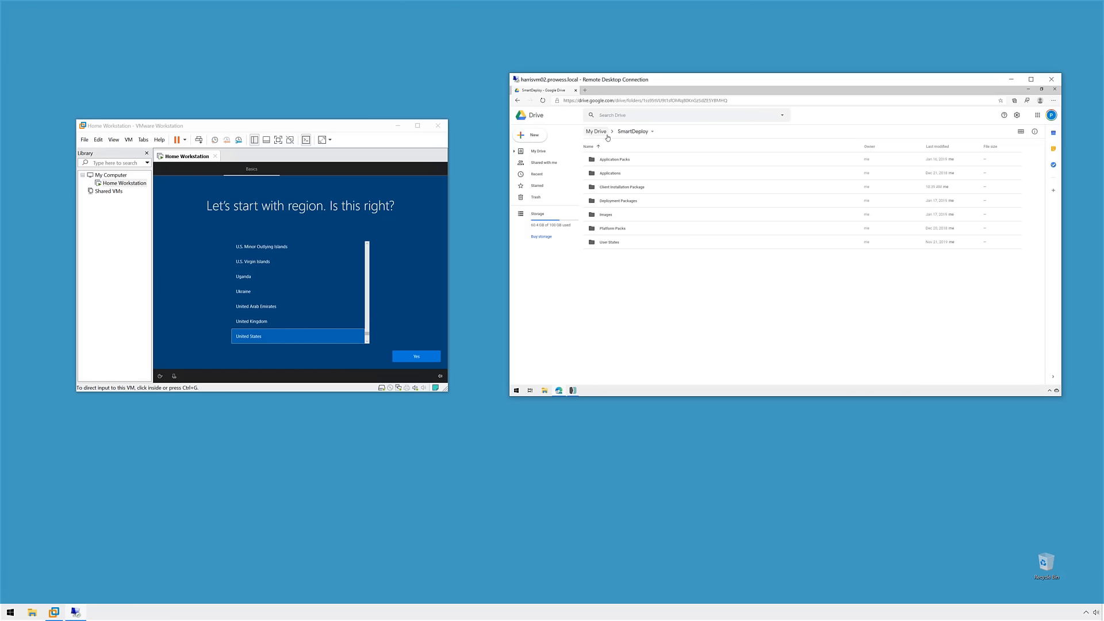
{"action": "double_click", "coordinate": [611, 217]}
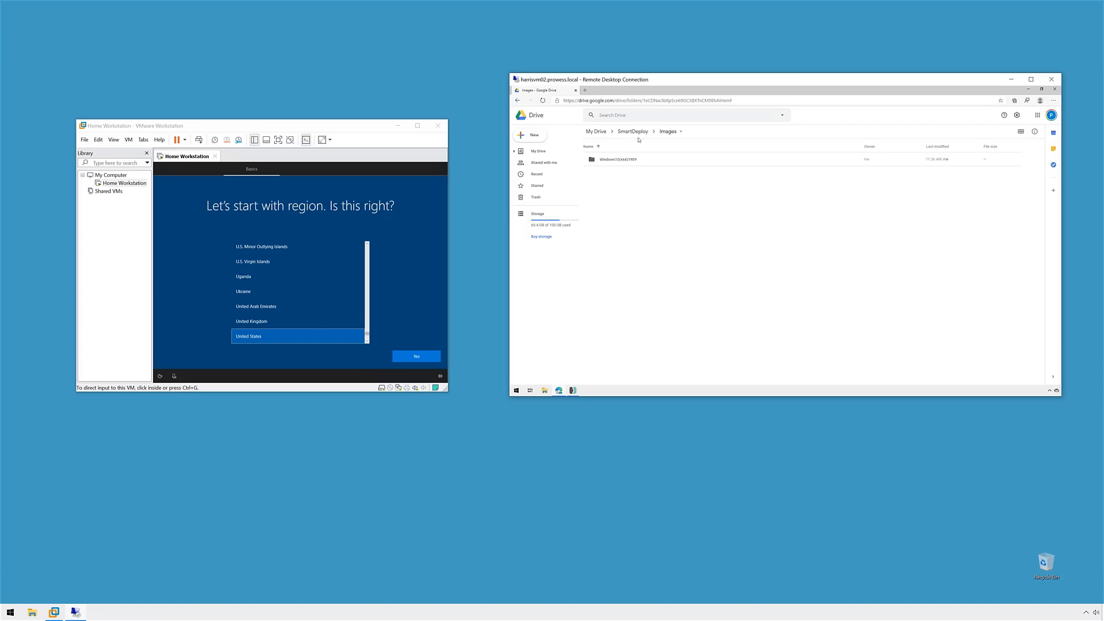
{"action": "left_click", "coordinate": [634, 132]}
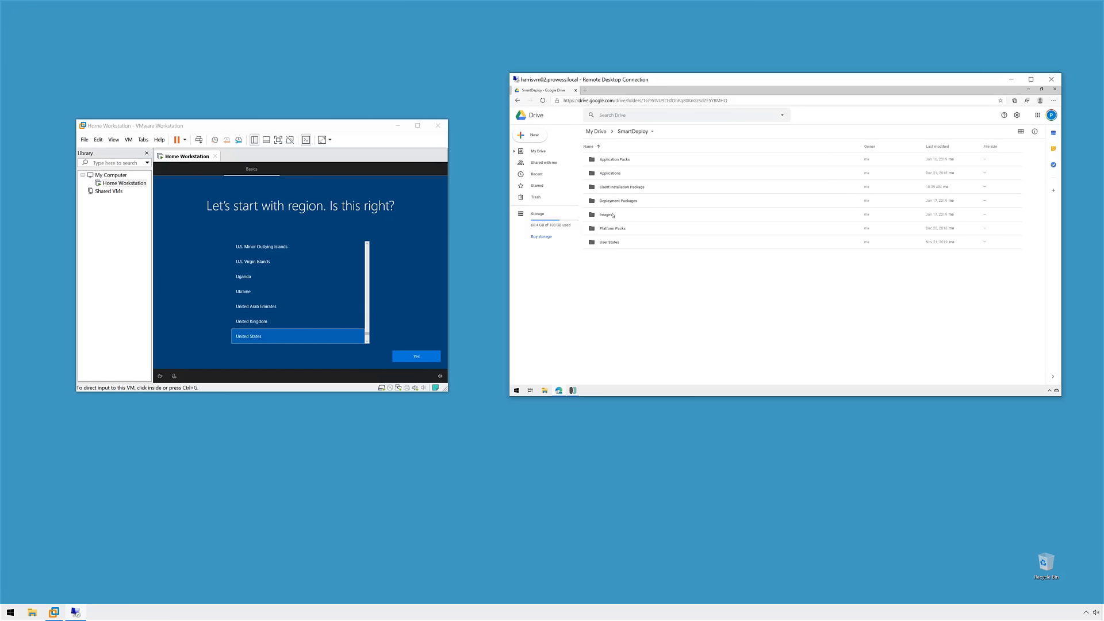
{"action": "double_click", "coordinate": [614, 229]}
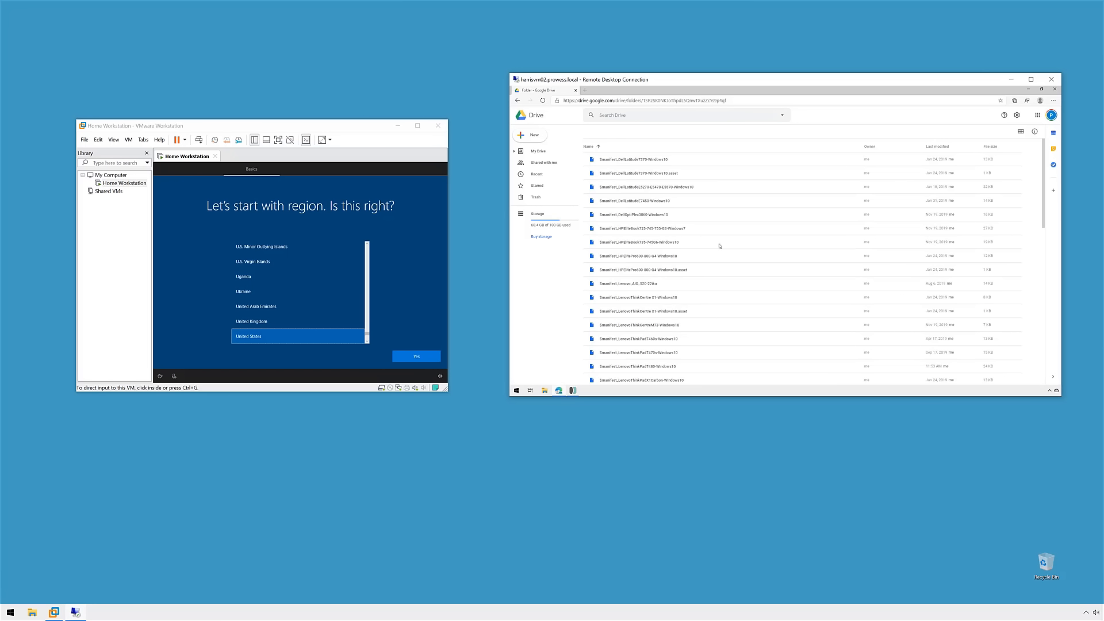
{"action": "left_click", "coordinate": [635, 131]}
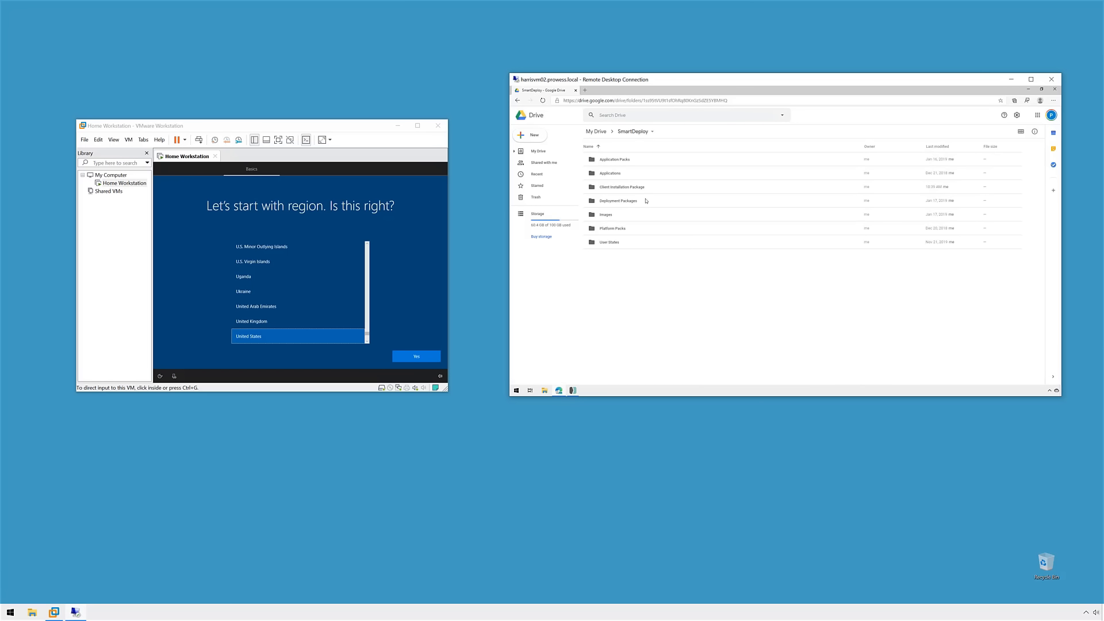
{"action": "left_click", "coordinate": [574, 391]}
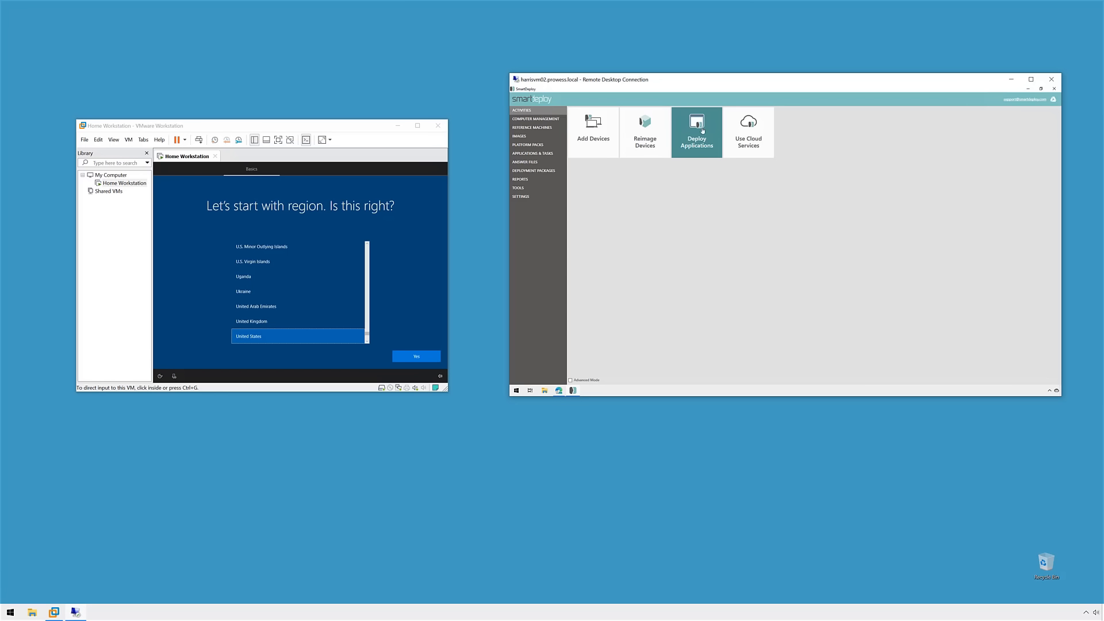
Step: Start a new cloud answer file, reviewing its Advanced options before beginning the wizard
{"action": "left_click", "coordinate": [743, 132]}
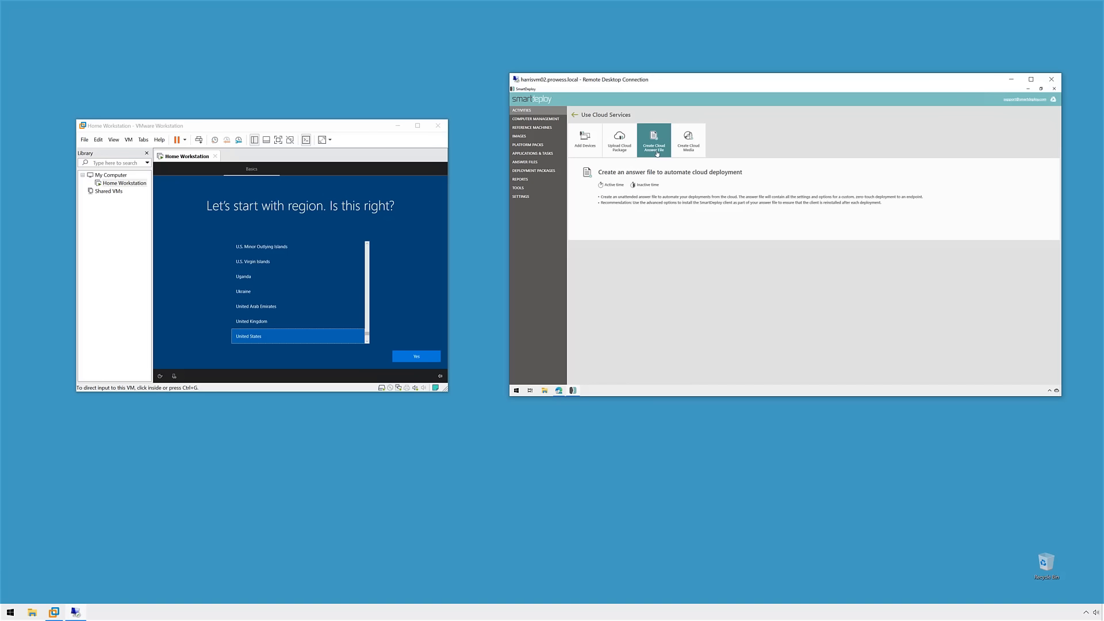
{"action": "left_click", "coordinate": [657, 151]}
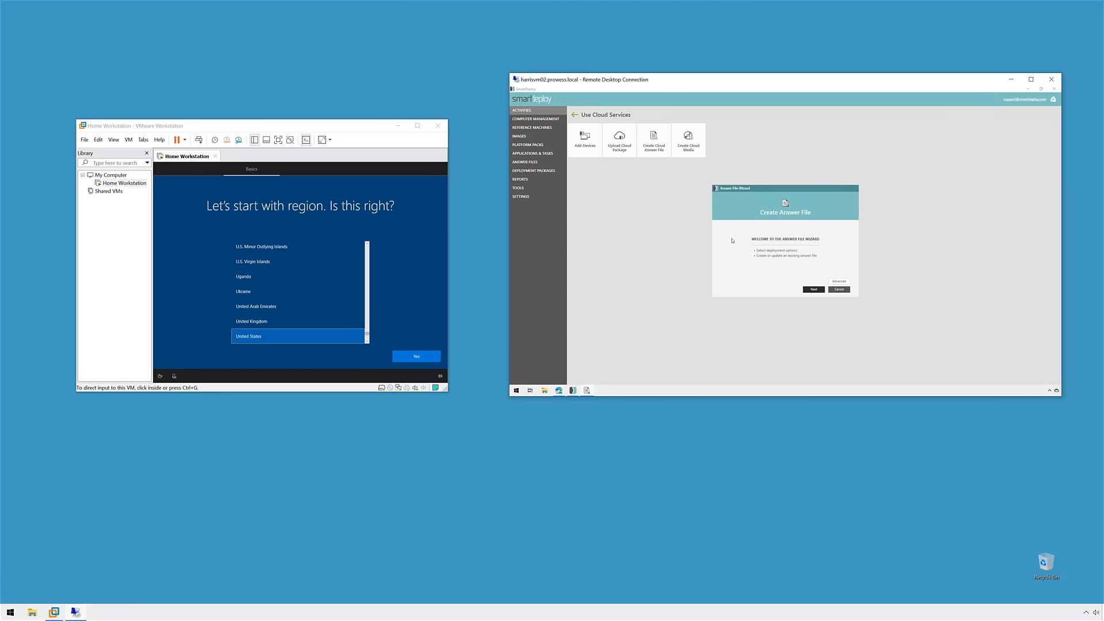
{"action": "left_click", "coordinate": [830, 280]}
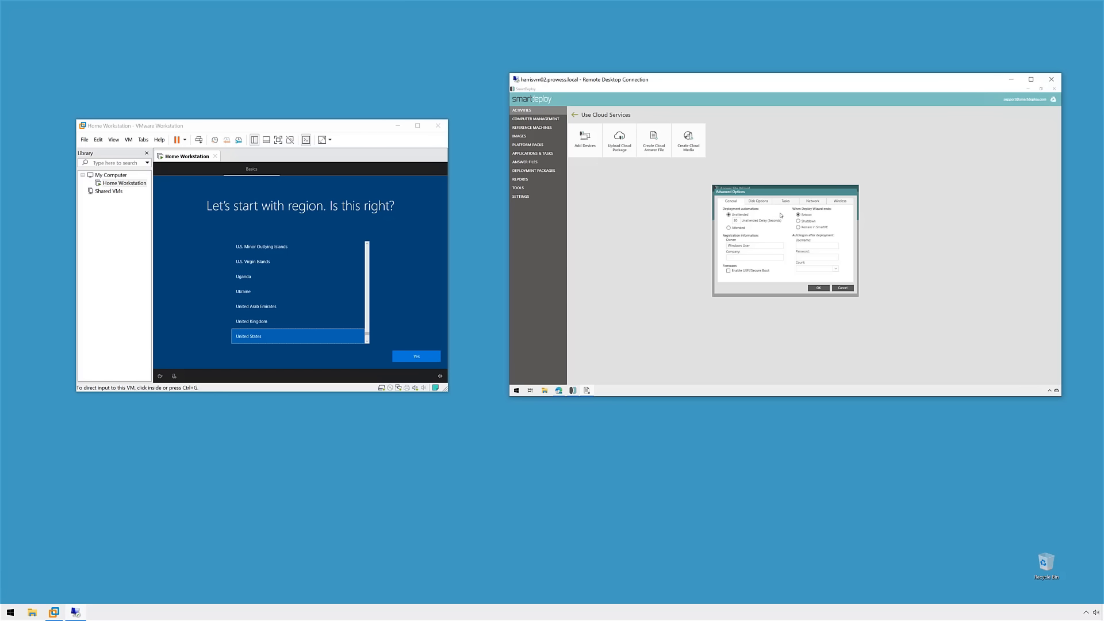
{"action": "left_click", "coordinate": [785, 202]}
{"action": "left_click", "coordinate": [738, 202]}
{"action": "left_click", "coordinate": [813, 288]}
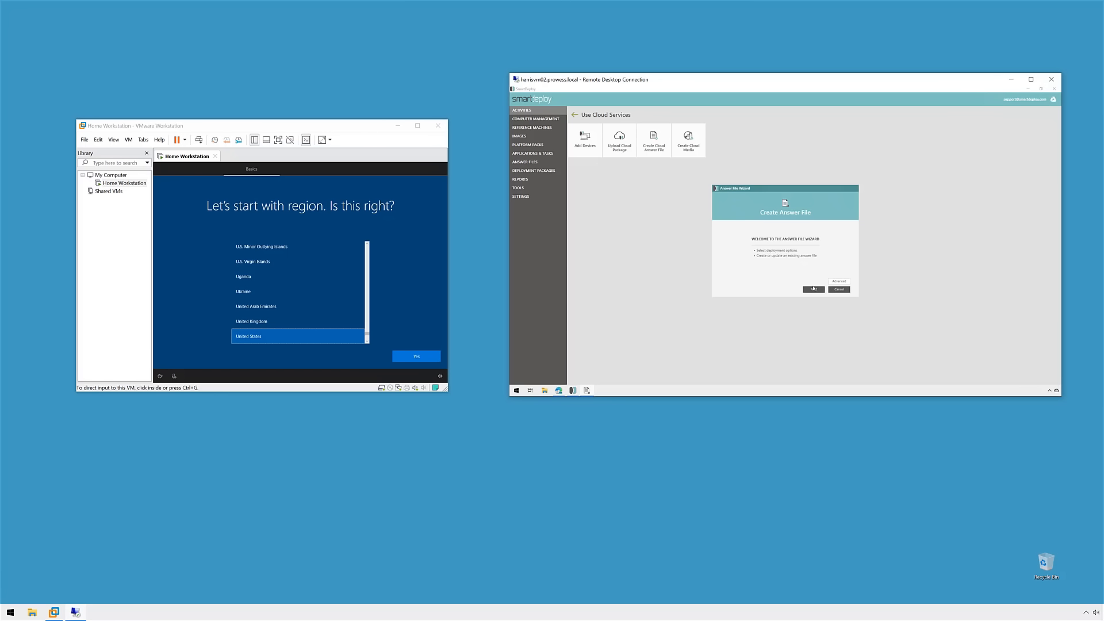
{"action": "left_click", "coordinate": [814, 289]}
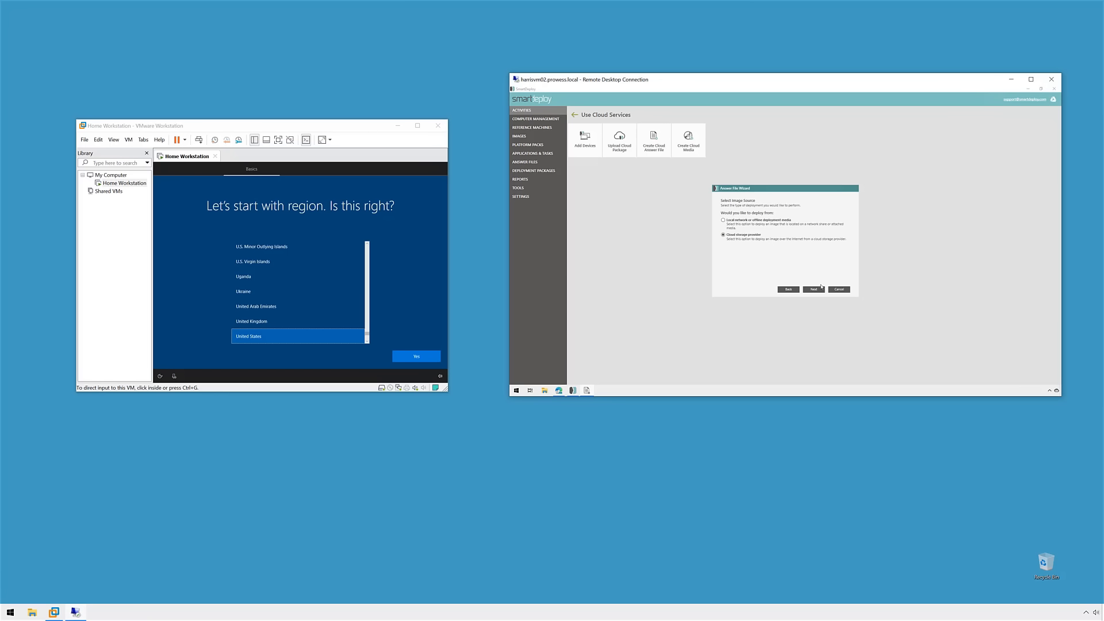
Step: Set the answer file's image source to the Windows 10 1909 image on Google Drive
{"action": "left_click", "coordinate": [813, 289]}
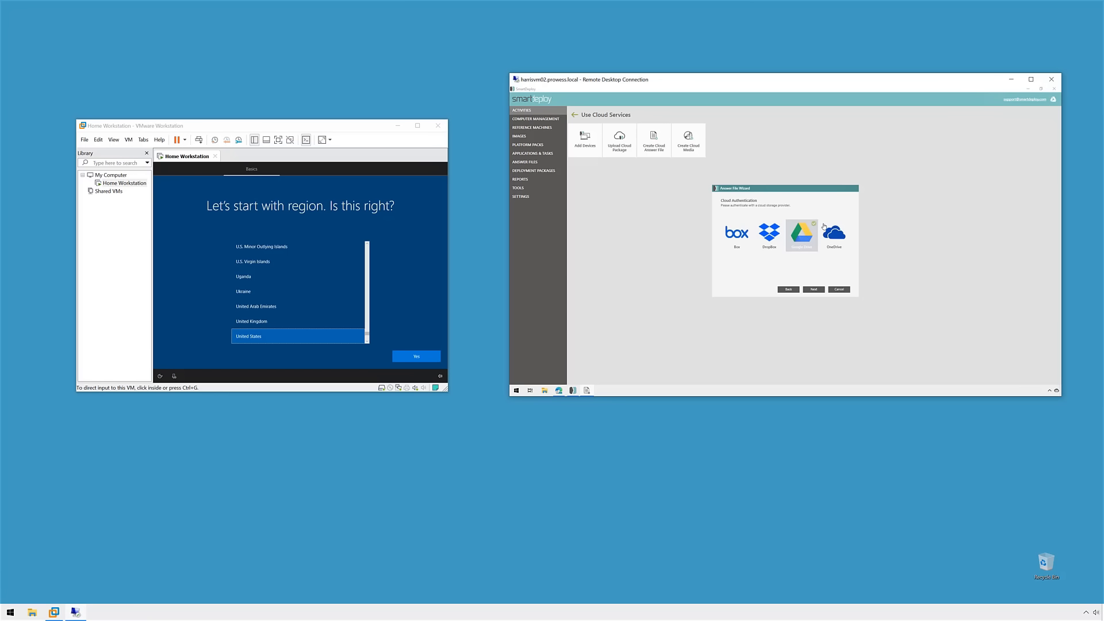
{"action": "left_click", "coordinate": [815, 290]}
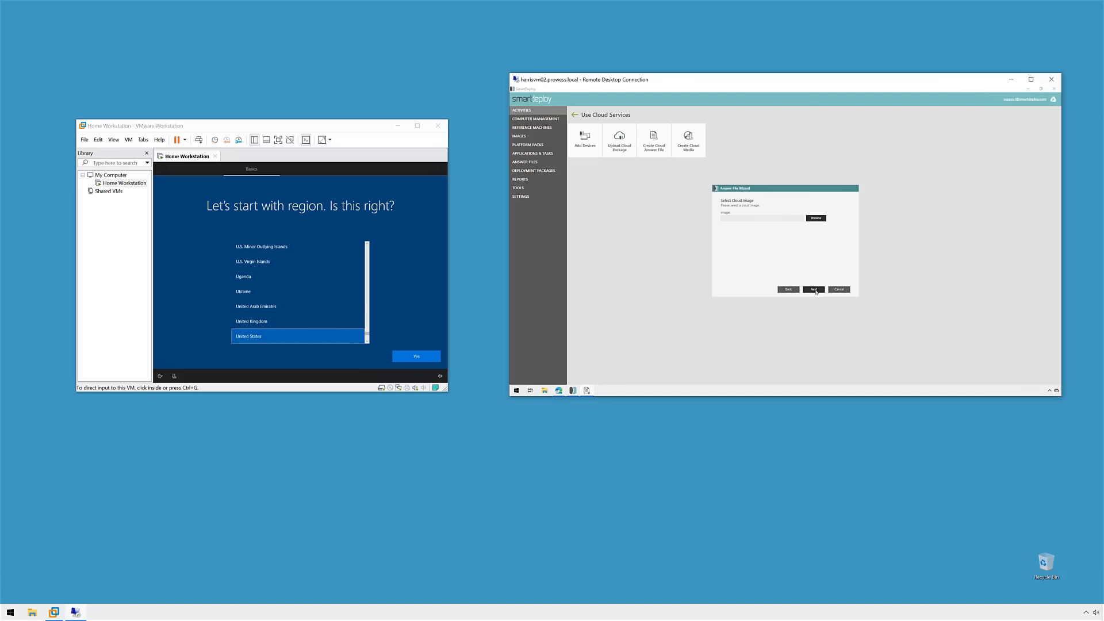
{"action": "left_click", "coordinate": [821, 216]}
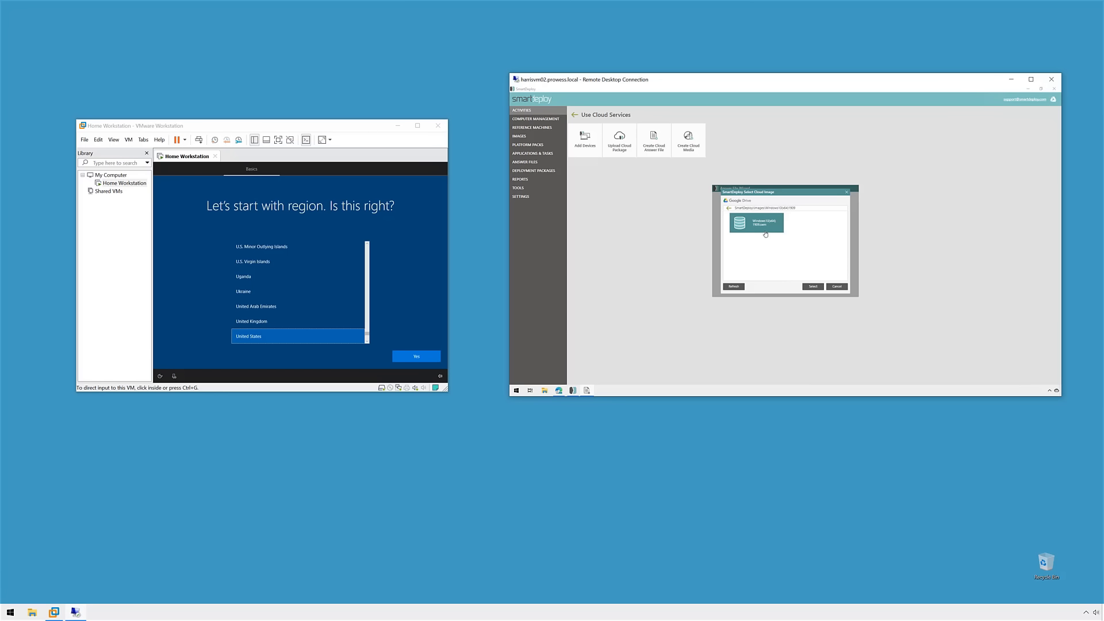
{"action": "left_click", "coordinate": [813, 286]}
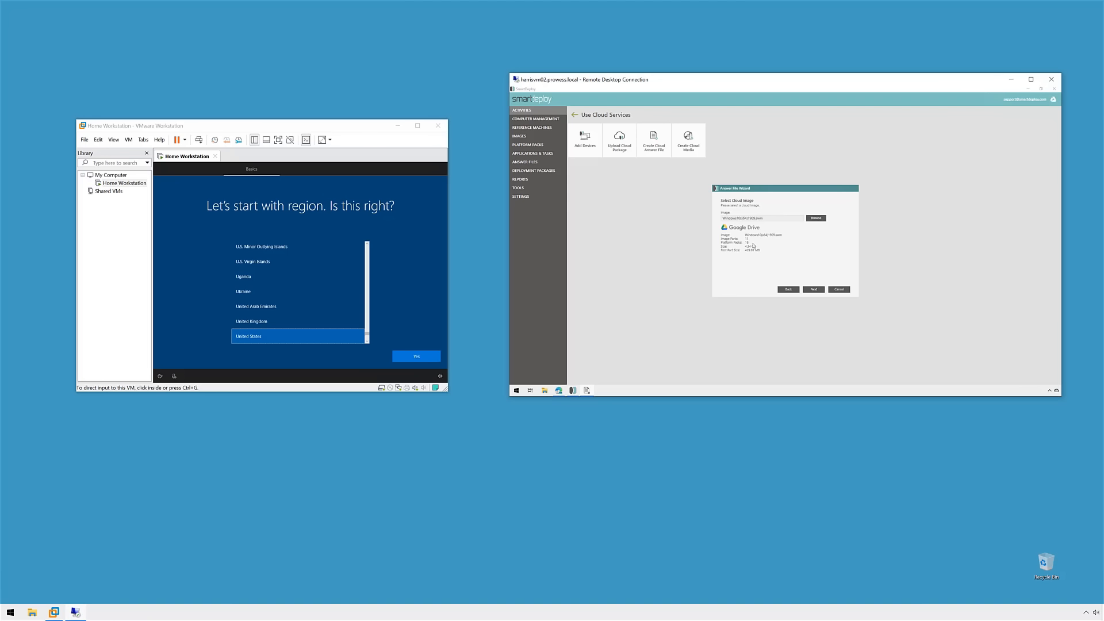
{"action": "left_click", "coordinate": [814, 289]}
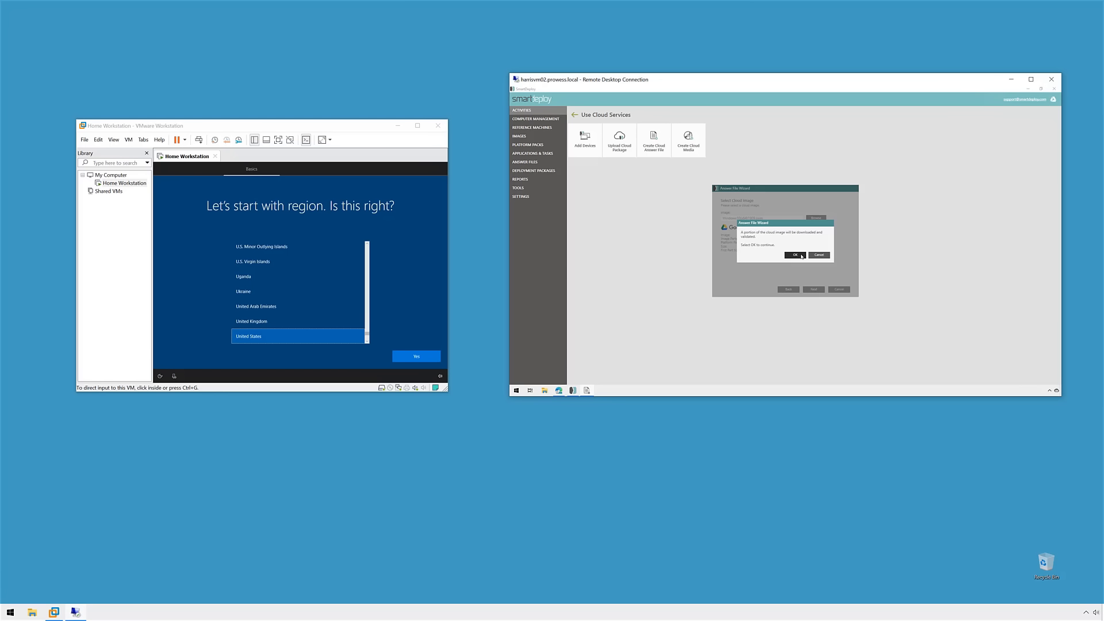
{"action": "left_click", "coordinate": [799, 256]}
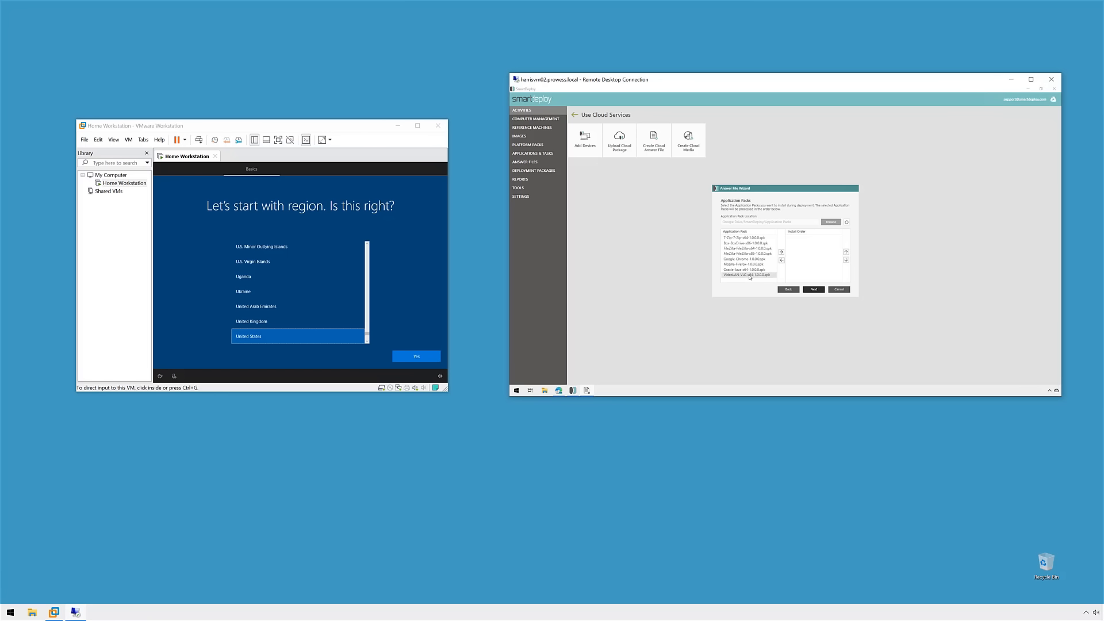
Step: Add 7-Zip to the application install order
{"action": "left_click", "coordinate": [748, 238]}
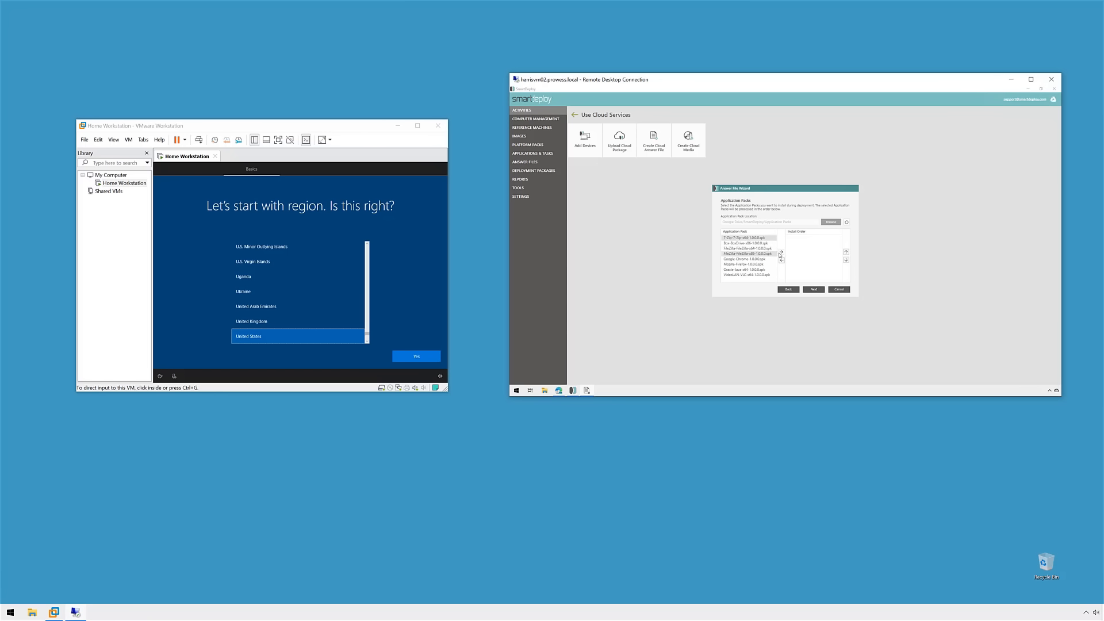
{"action": "left_click", "coordinate": [781, 252]}
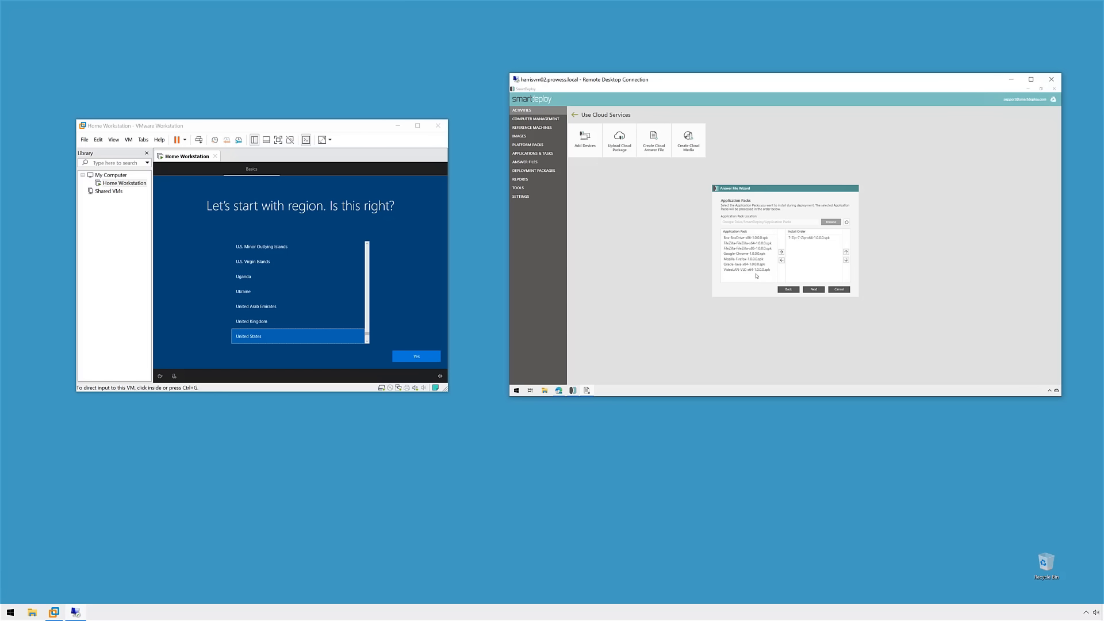
{"action": "left_click", "coordinate": [813, 289]}
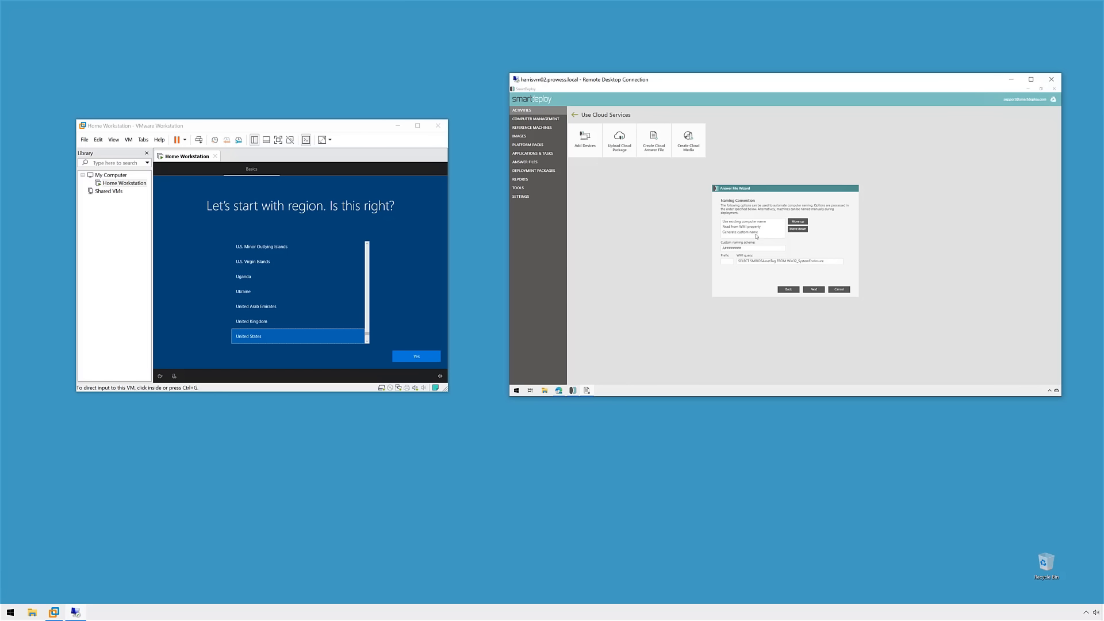
Step: Make custom naming the first naming method with the naming scheme SDE
{"action": "left_click", "coordinate": [756, 234]}
{"action": "left_click", "coordinate": [792, 222]}
{"action": "left_click", "coordinate": [791, 222]}
{"action": "type", "text": "SDE"}
{"action": "left_click", "coordinate": [819, 290]}
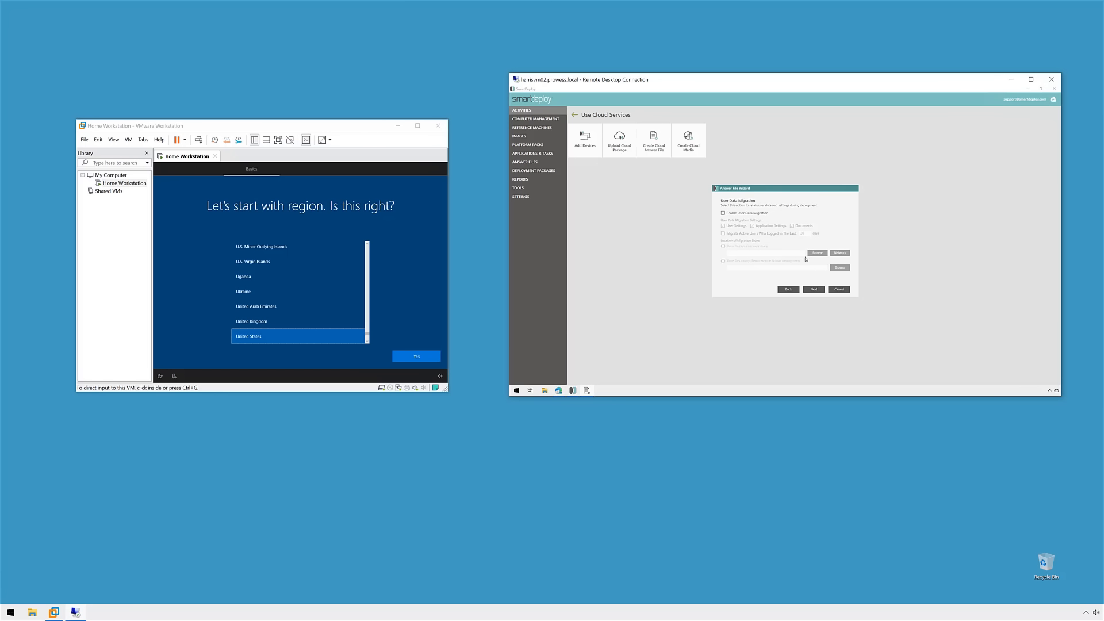
Step: Keep defaults for user data migration, product key, workgroup membership and regional settings
{"action": "left_click", "coordinate": [820, 289]}
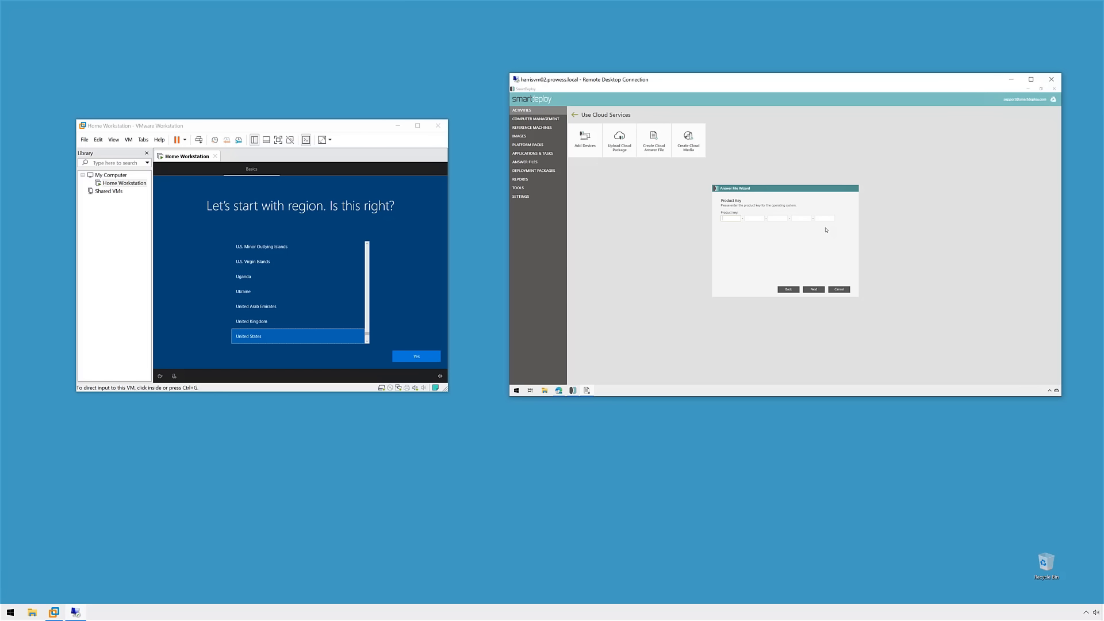
{"action": "left_click", "coordinate": [816, 290]}
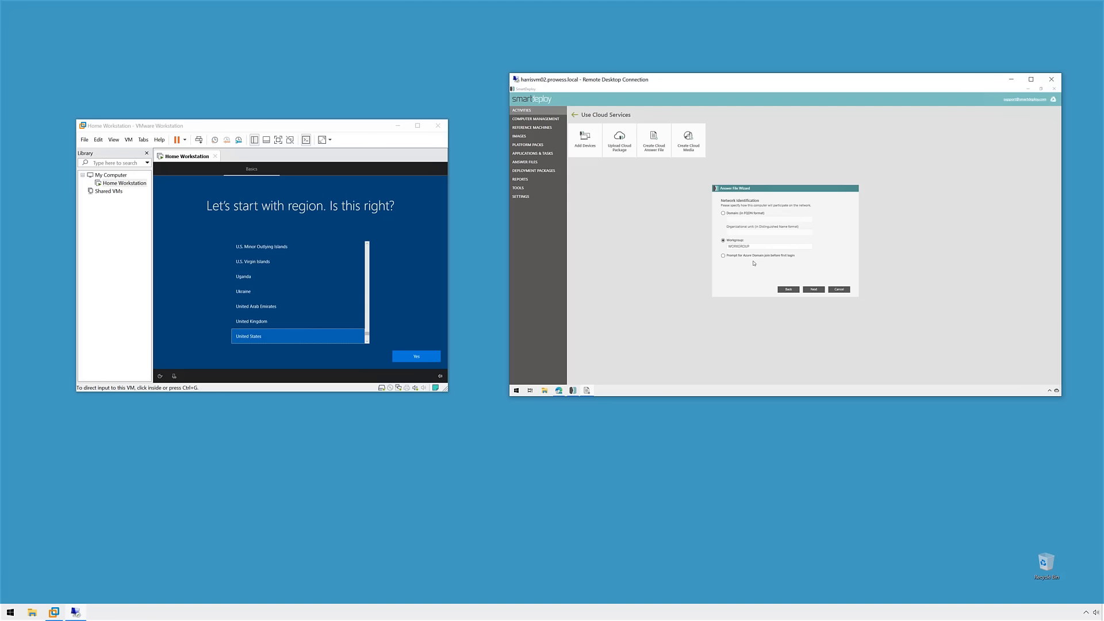
{"action": "left_click", "coordinate": [820, 289]}
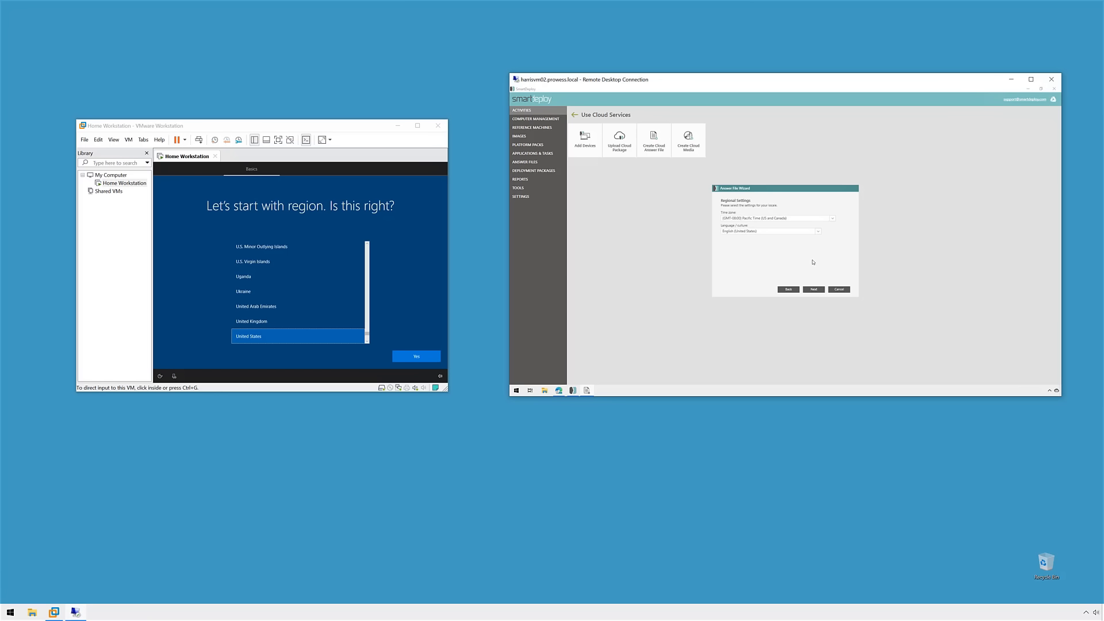
{"action": "left_click", "coordinate": [821, 289]}
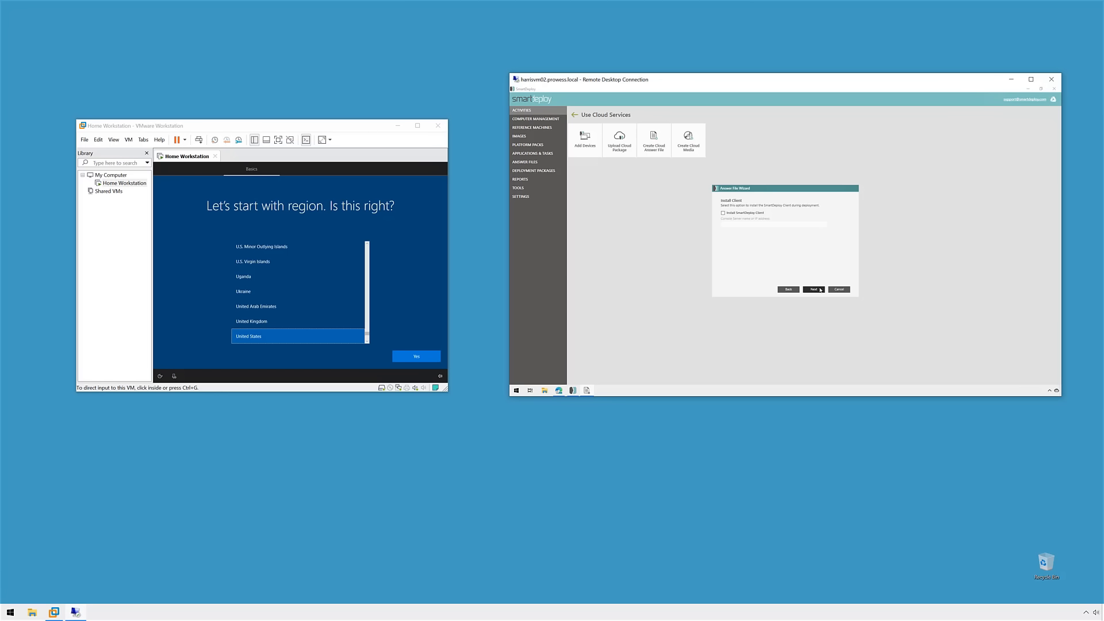
Step: Enable installing the SmartDeploy Client with a console server name, reaching the Summary
{"action": "left_click", "coordinate": [722, 214]}
{"action": "left_click", "coordinate": [737, 223]}
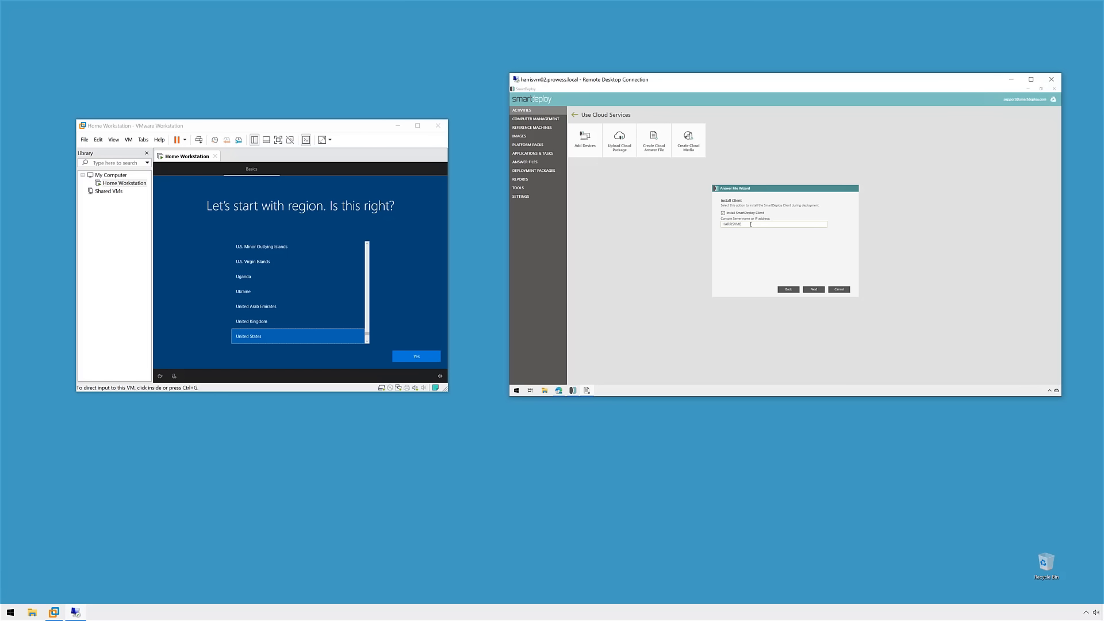
{"action": "left_click", "coordinate": [816, 290]}
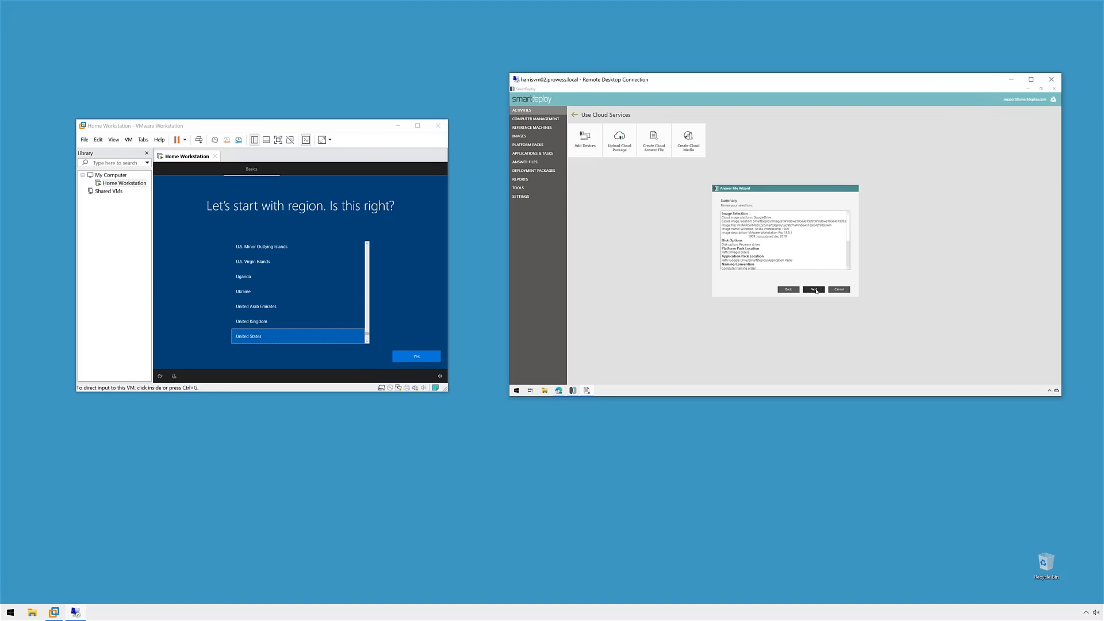
Step: Save the new answer file to C:\SmartDeploy\Answer Files and finish the Answer File Wizard
{"action": "left_click", "coordinate": [816, 290]}
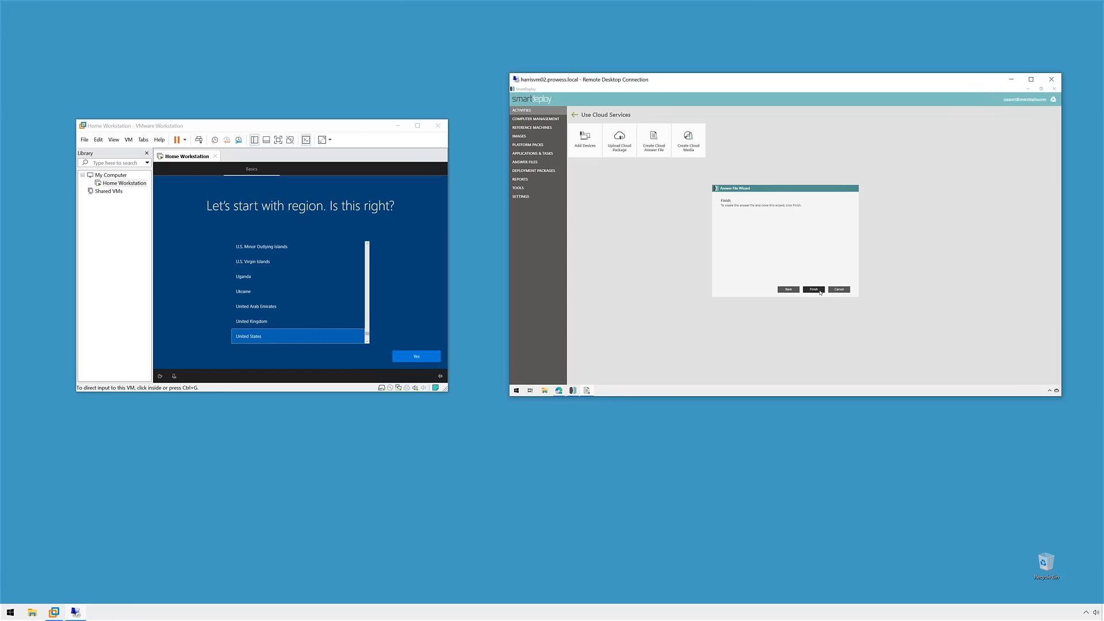
{"action": "left_click", "coordinate": [820, 290]}
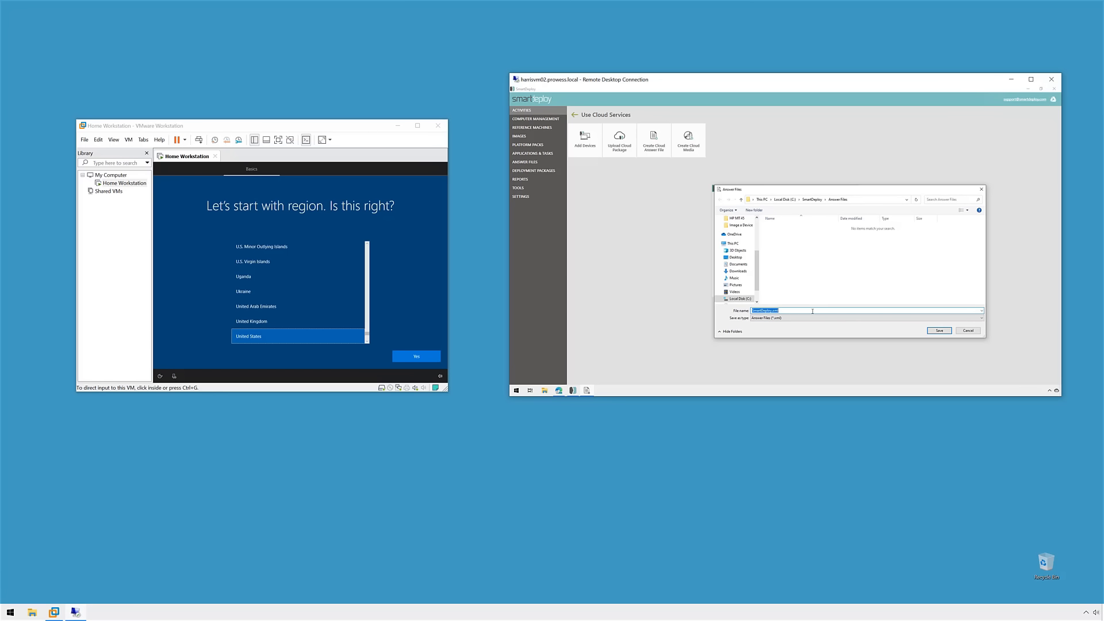
{"action": "left_click", "coordinate": [938, 330]}
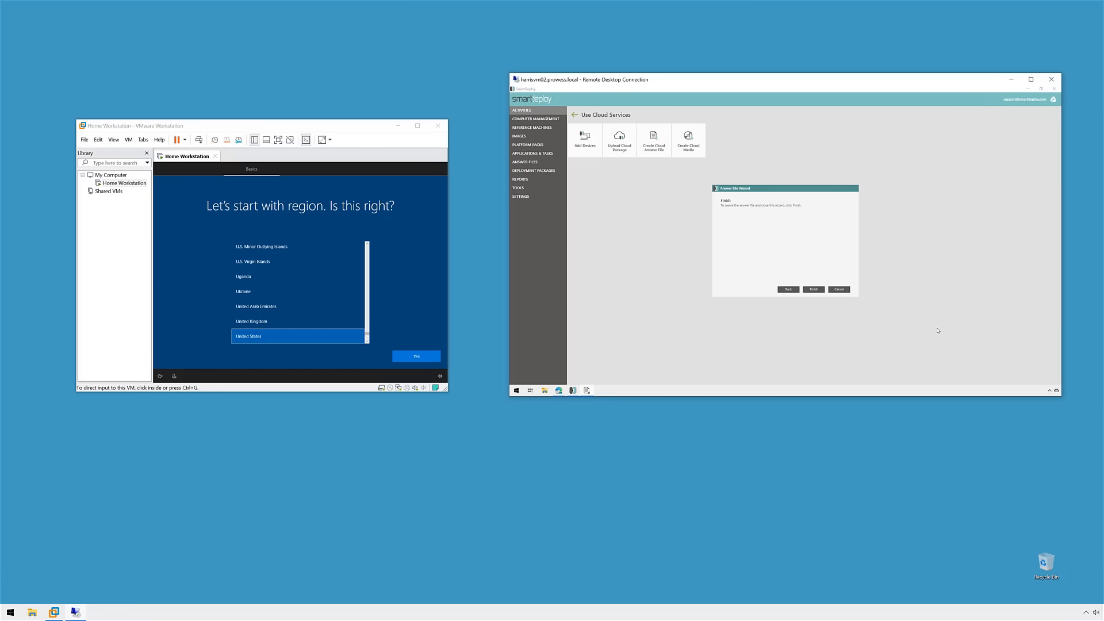
{"action": "left_click", "coordinate": [814, 290]}
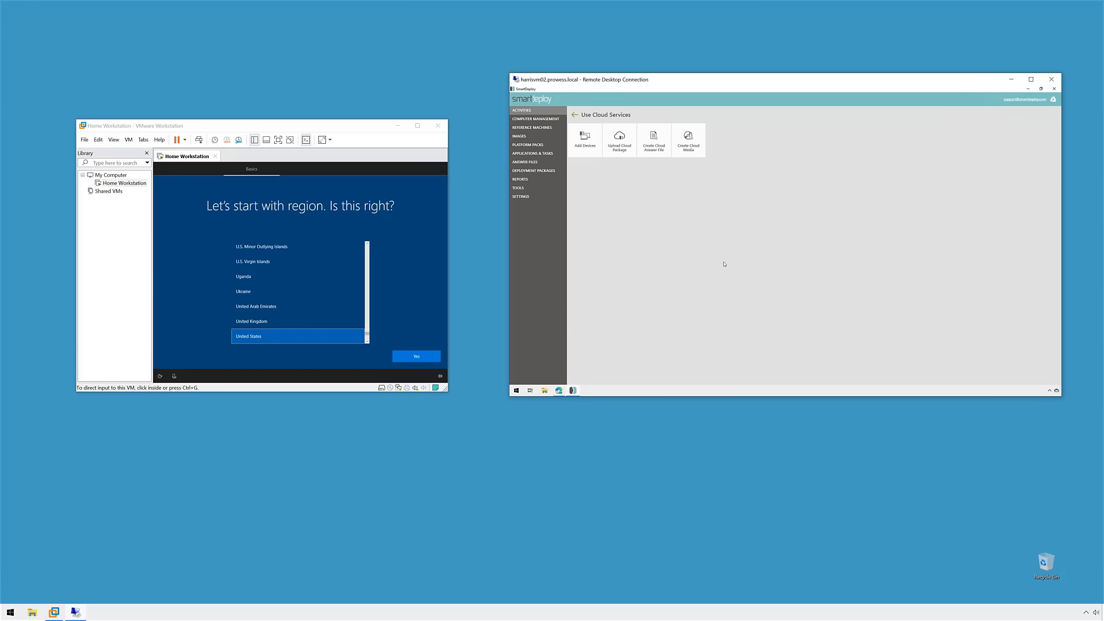
Step: Start Create Cloud Media and choose Deployment package as the Media Wizard task
{"action": "left_click", "coordinate": [691, 150]}
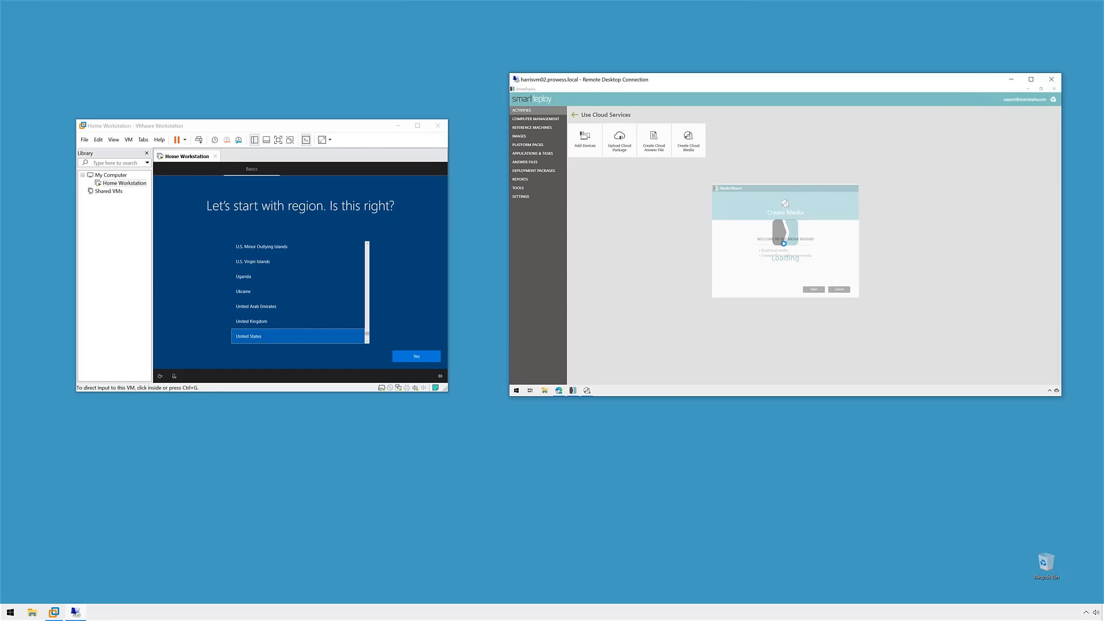
{"action": "left_click", "coordinate": [819, 291]}
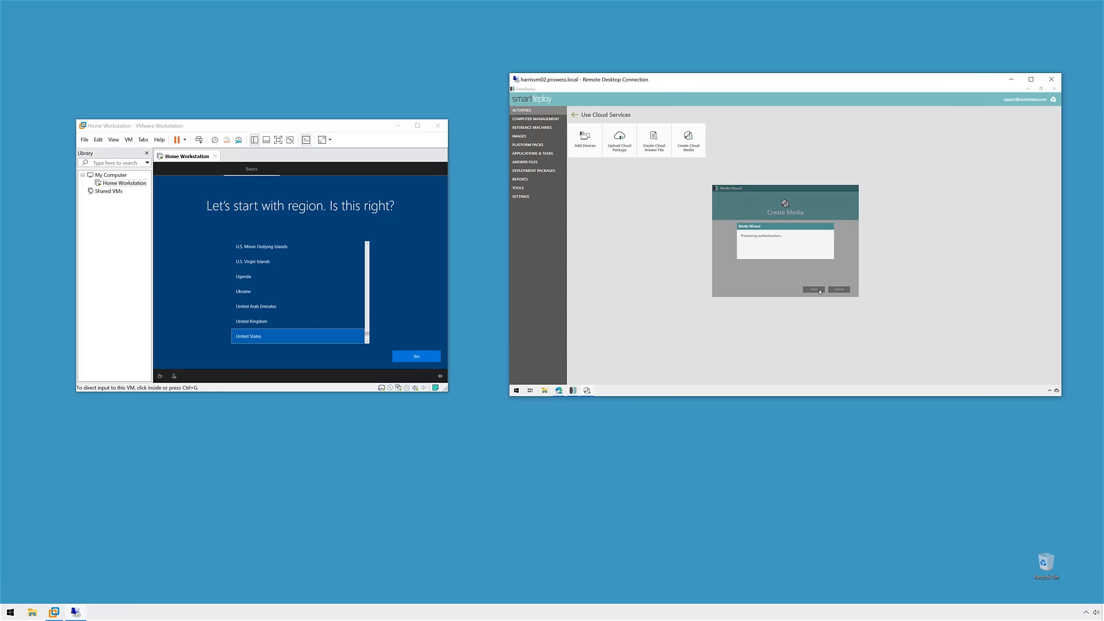
{"action": "left_click", "coordinate": [819, 292]}
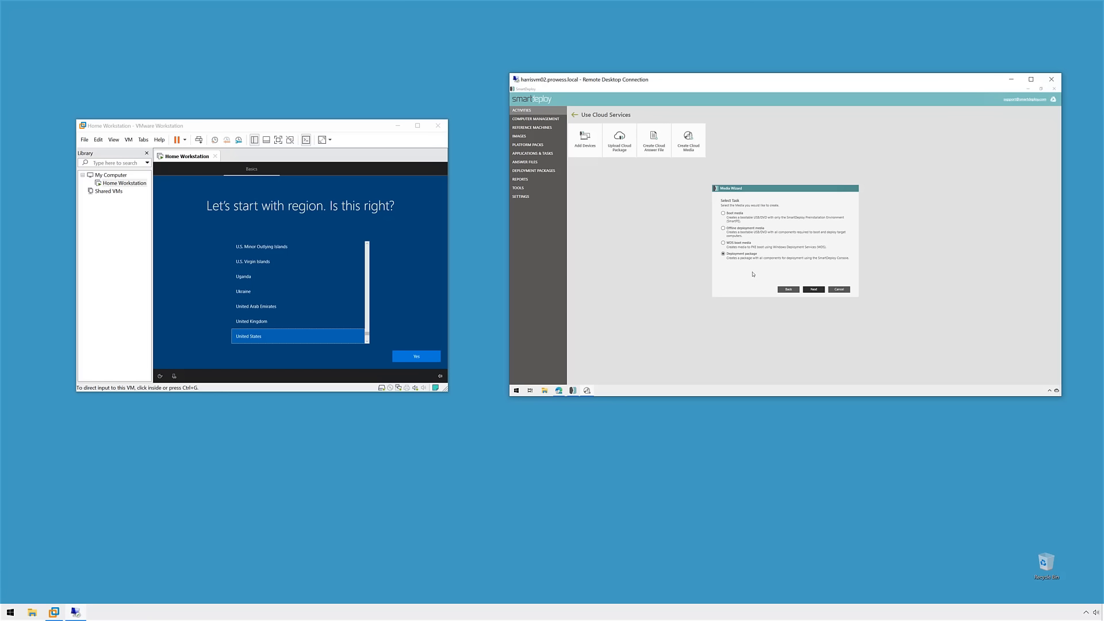
{"action": "left_click", "coordinate": [820, 290]}
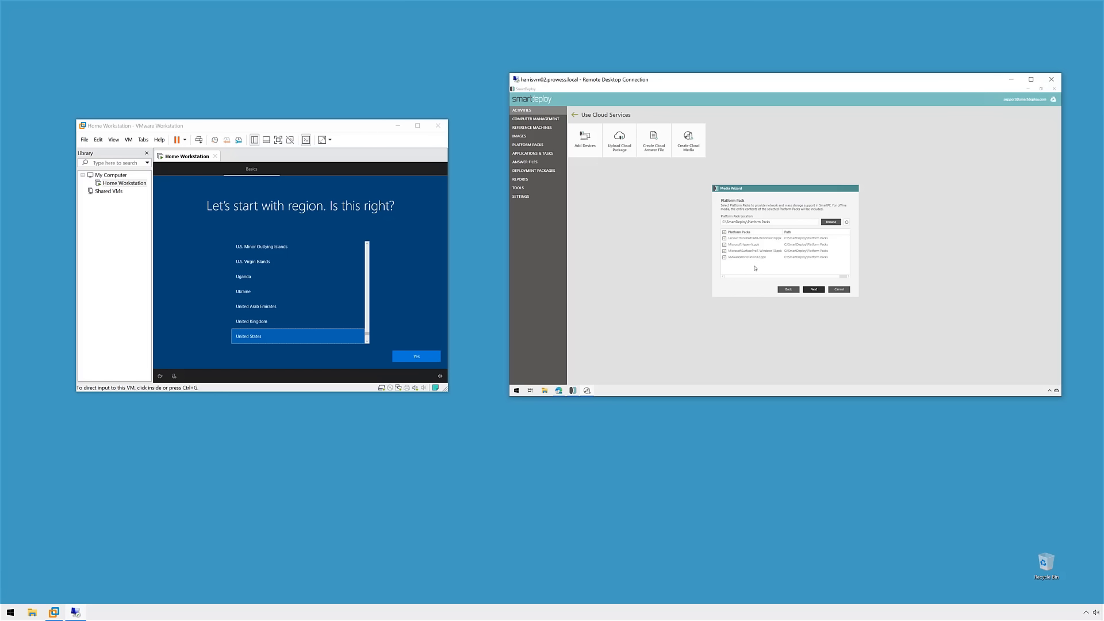
Step: Accept the four platform packs and select the SmartDeploy.xml answer file
{"action": "left_click", "coordinate": [820, 290]}
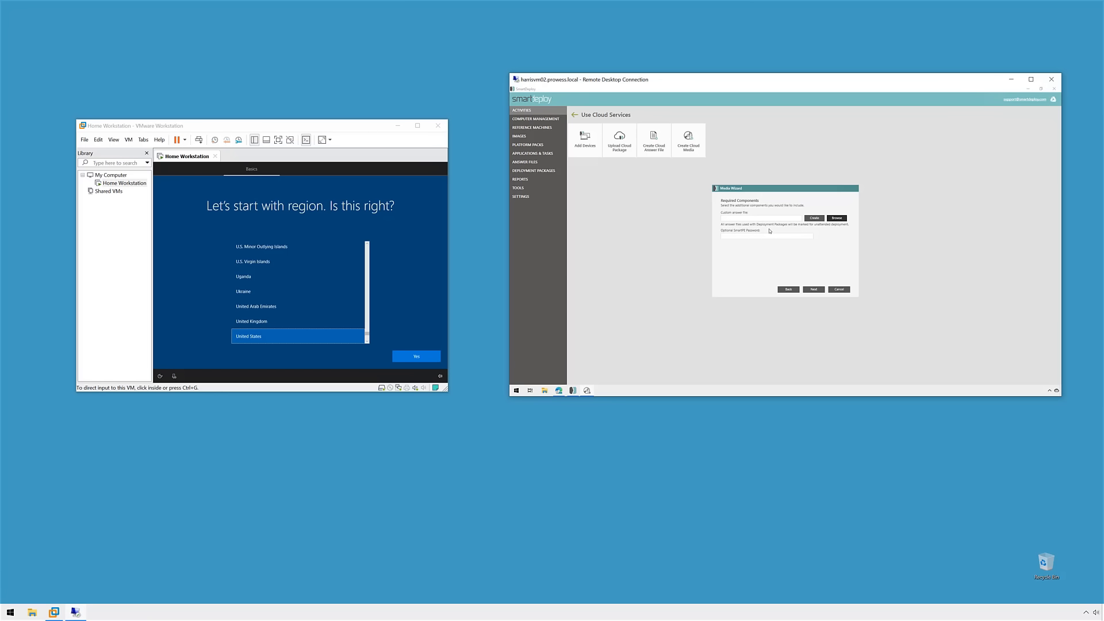
{"action": "left_click", "coordinate": [839, 218]}
{"action": "left_click", "coordinate": [782, 229]}
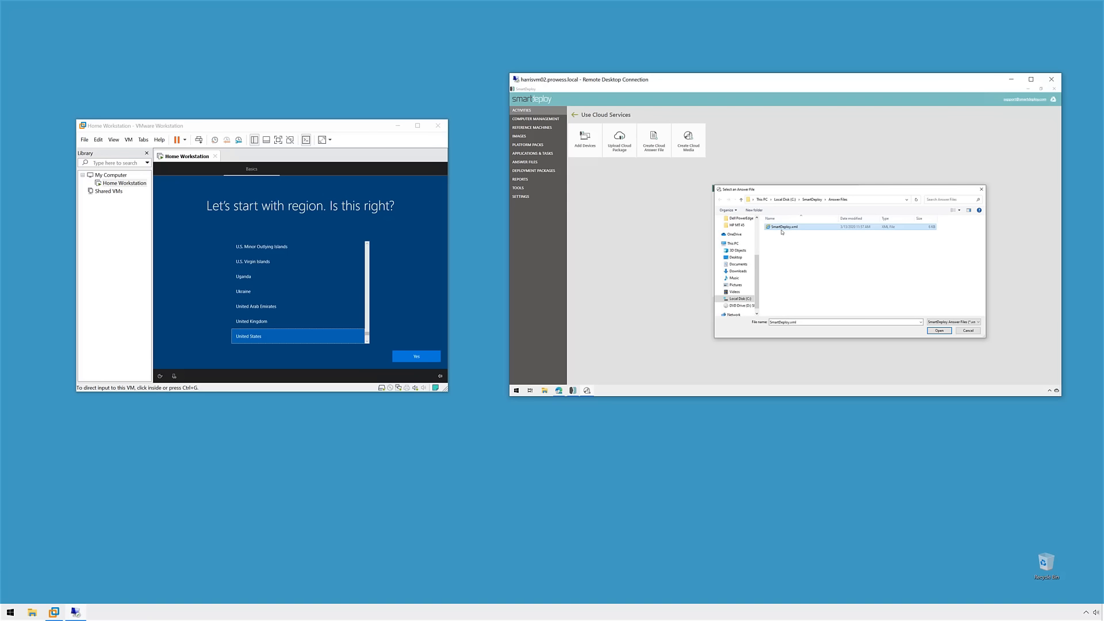
{"action": "left_click", "coordinate": [939, 331]}
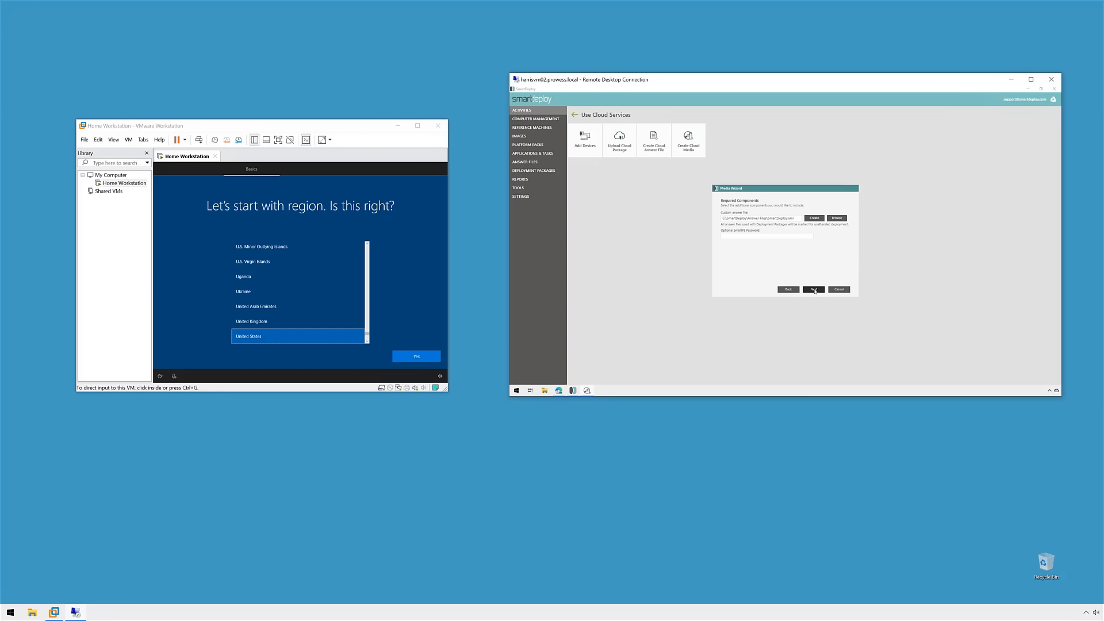
Step: Keep the architecture, name the package Win10_Cloud, and upload it to Google Drive
{"action": "left_click", "coordinate": [822, 288]}
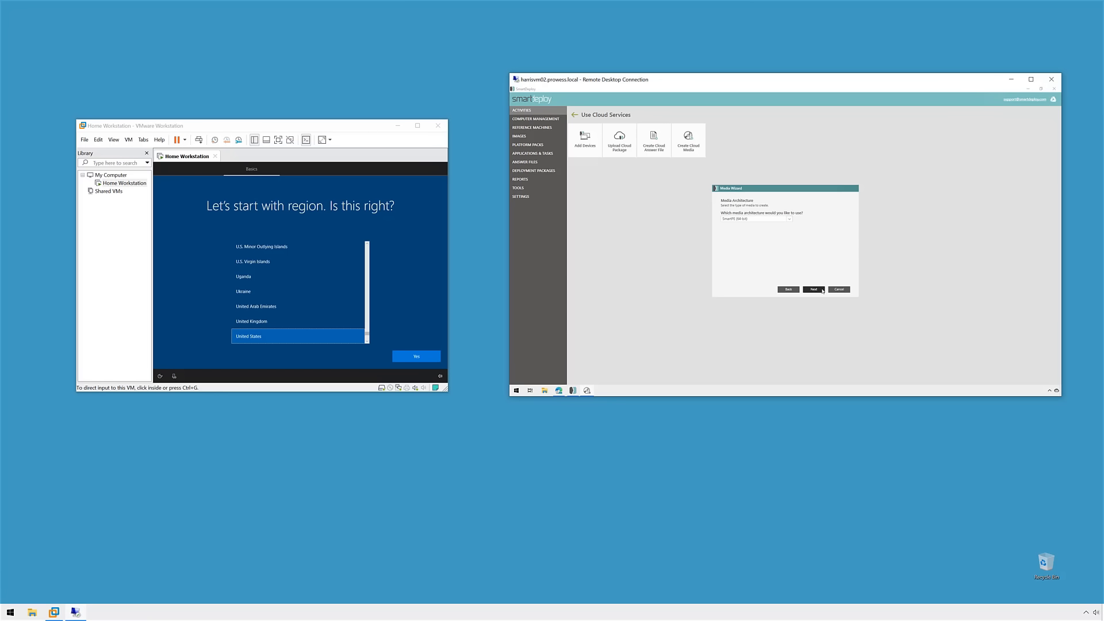
{"action": "left_click", "coordinate": [818, 290]}
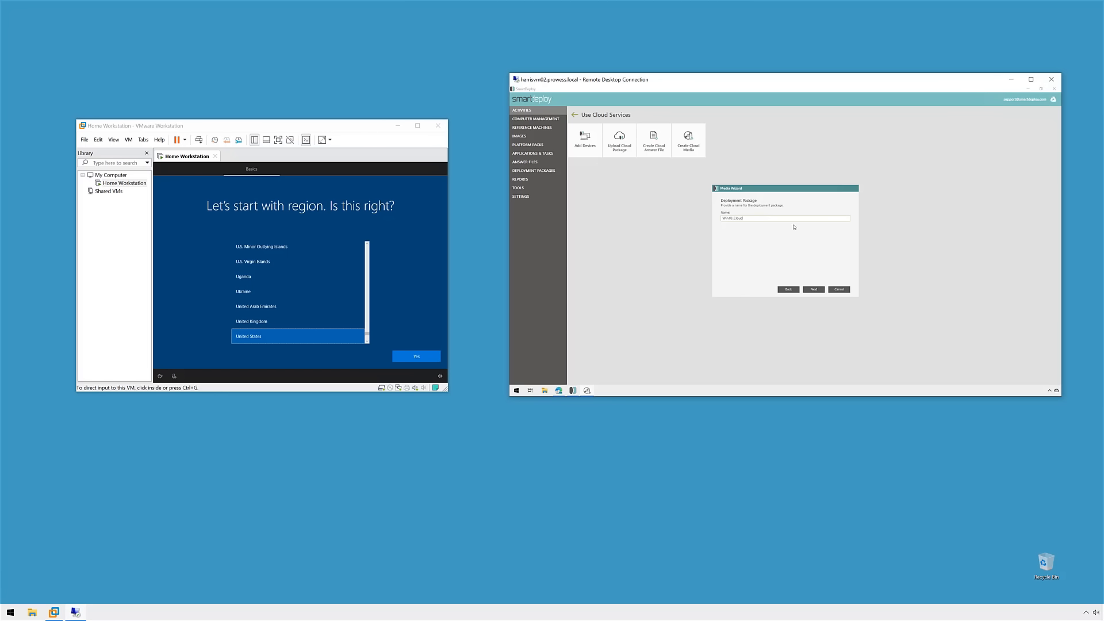
{"action": "left_click", "coordinate": [819, 291]}
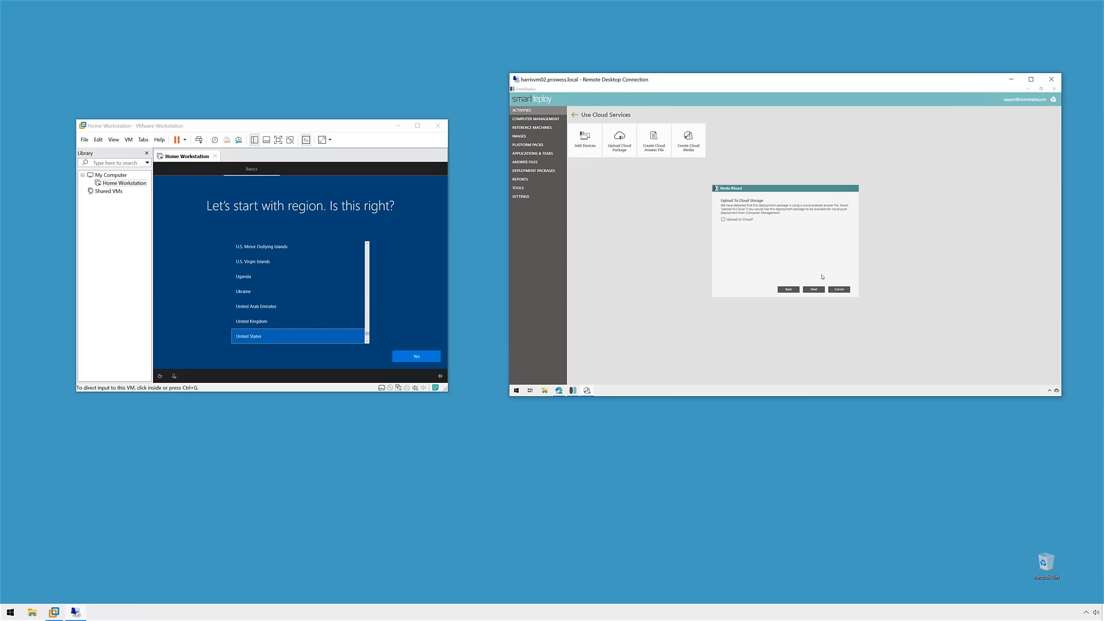
{"action": "left_click", "coordinate": [819, 292]}
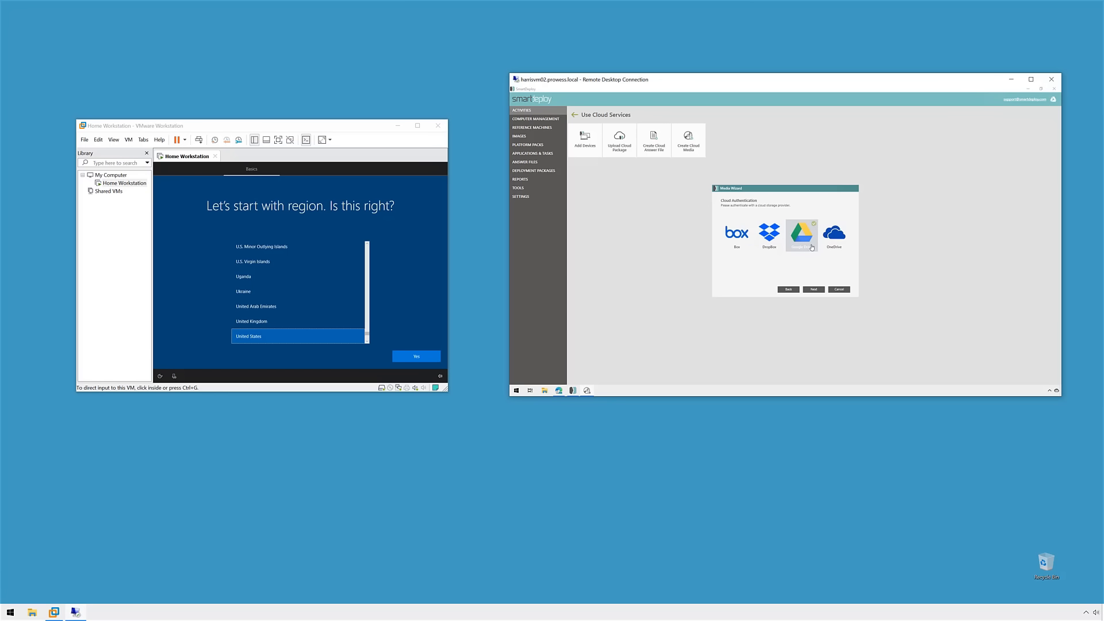
{"action": "left_click", "coordinate": [820, 289]}
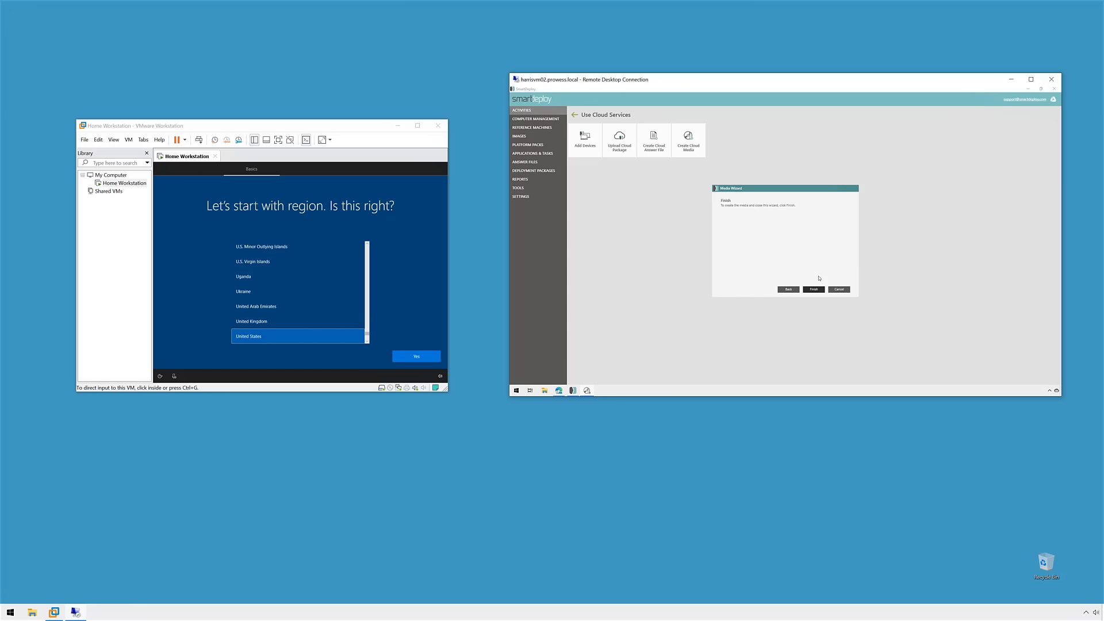
{"action": "left_click", "coordinate": [815, 290]}
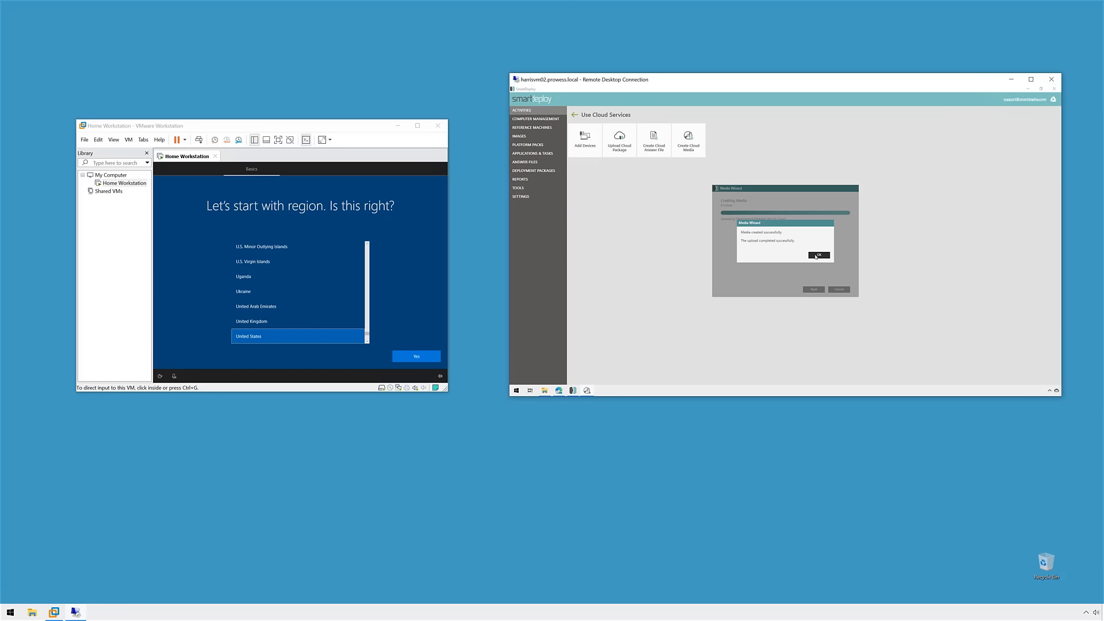
Step: Confirm the upload and select Win10_Cloud in the Deployment Packages list
{"action": "left_click", "coordinate": [816, 255]}
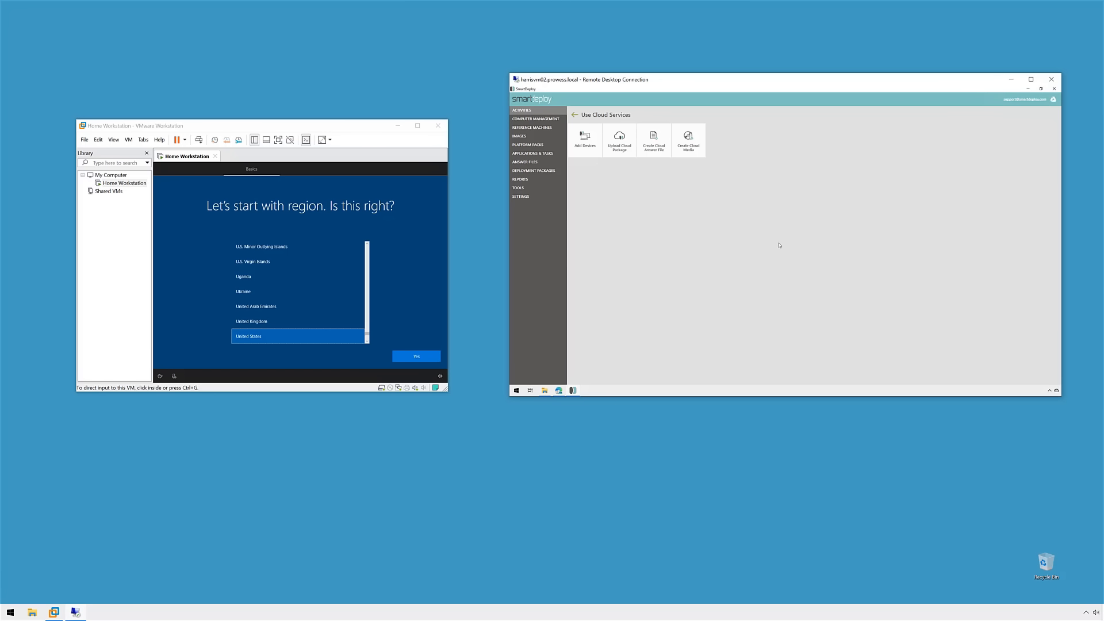
{"action": "left_click", "coordinate": [540, 170]}
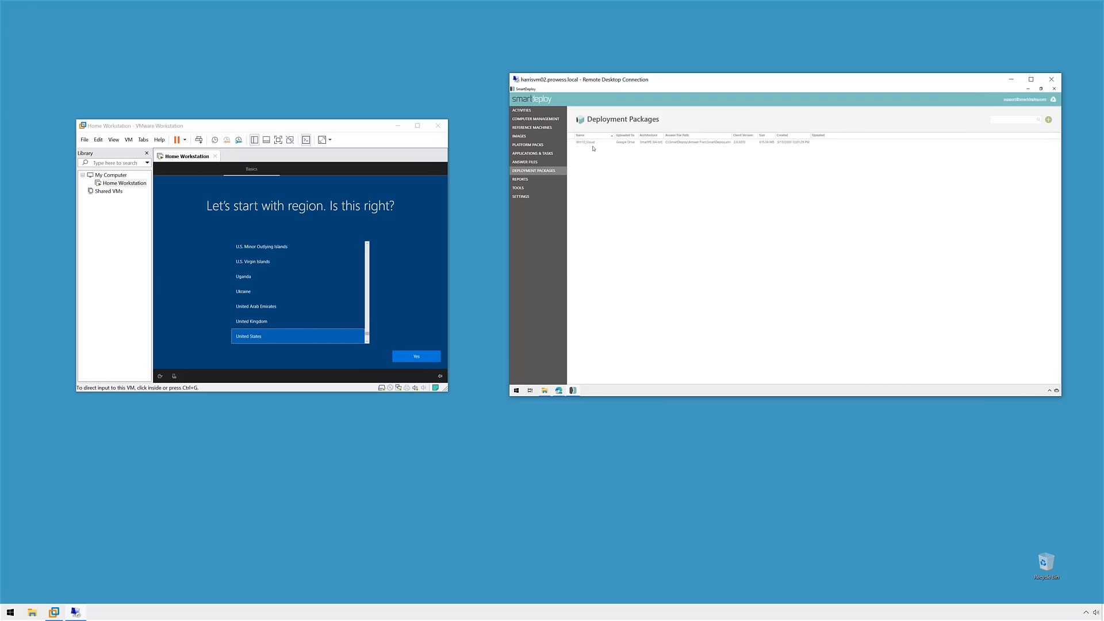
{"action": "left_click", "coordinate": [741, 142]}
Step: From Add Devices, generate the client installer as SDEClientSetup.msi on the Desktop
{"action": "left_click", "coordinate": [522, 109]}
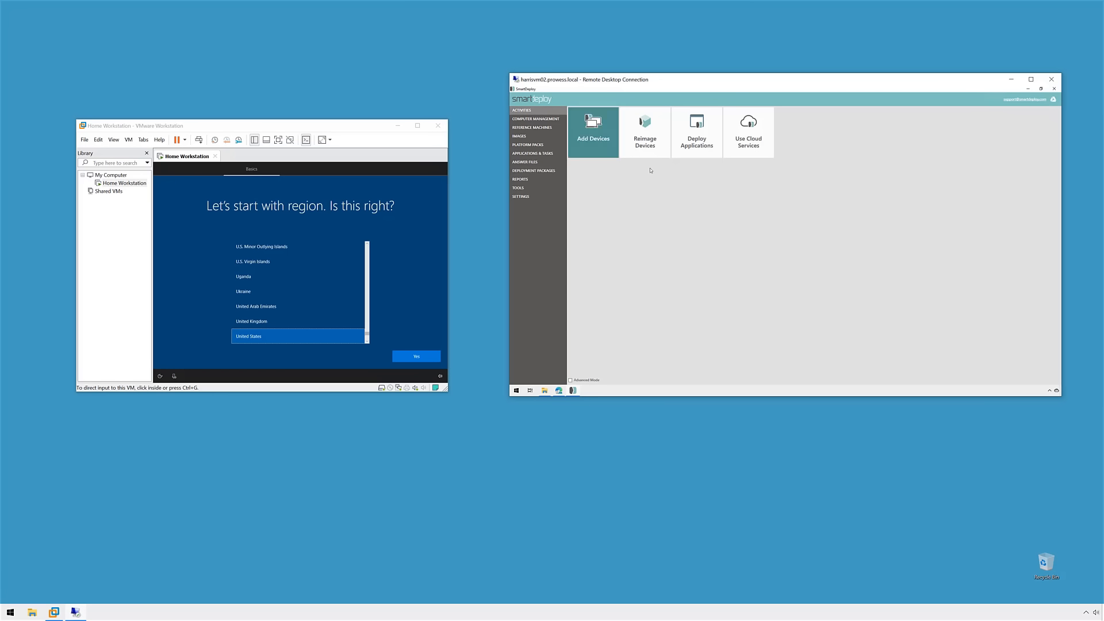
{"action": "left_click", "coordinate": [593, 136]}
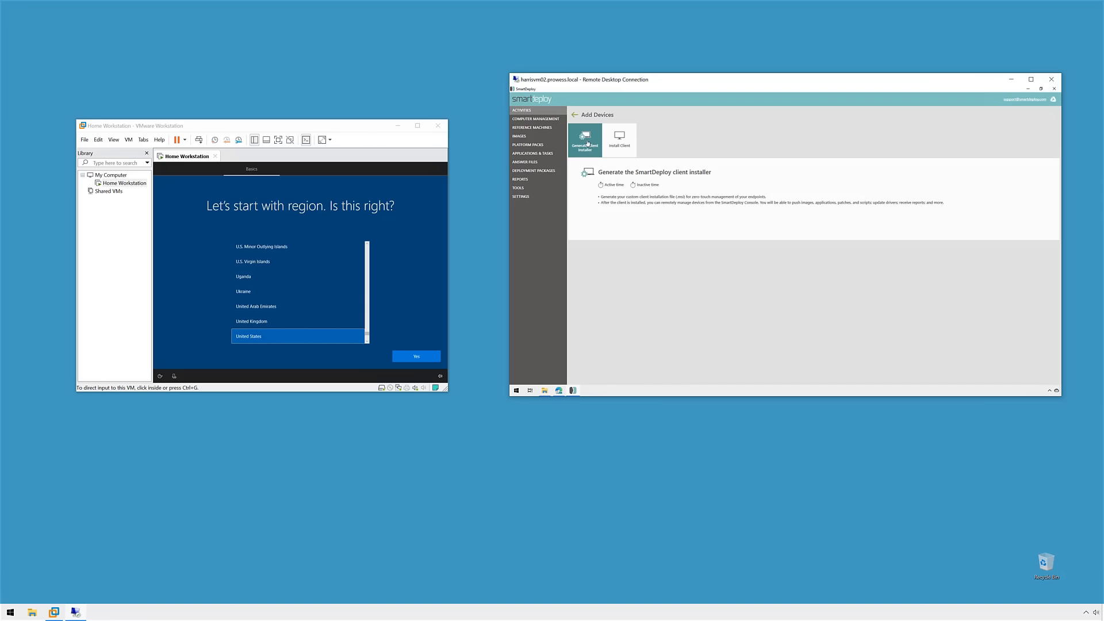
{"action": "left_click", "coordinate": [587, 143]}
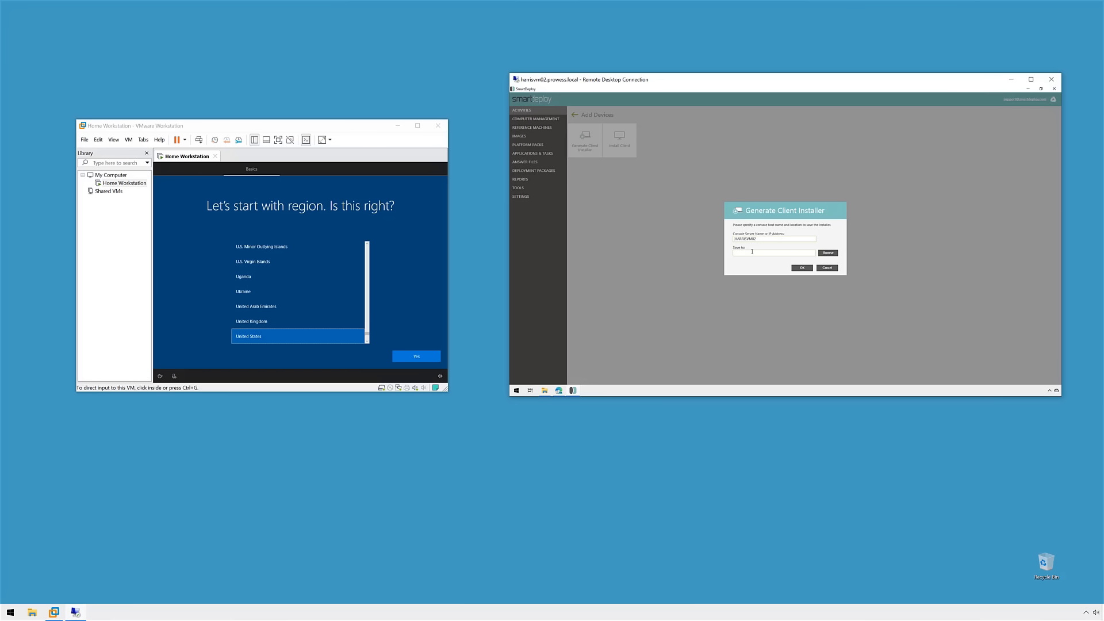
{"action": "left_click", "coordinate": [827, 253]}
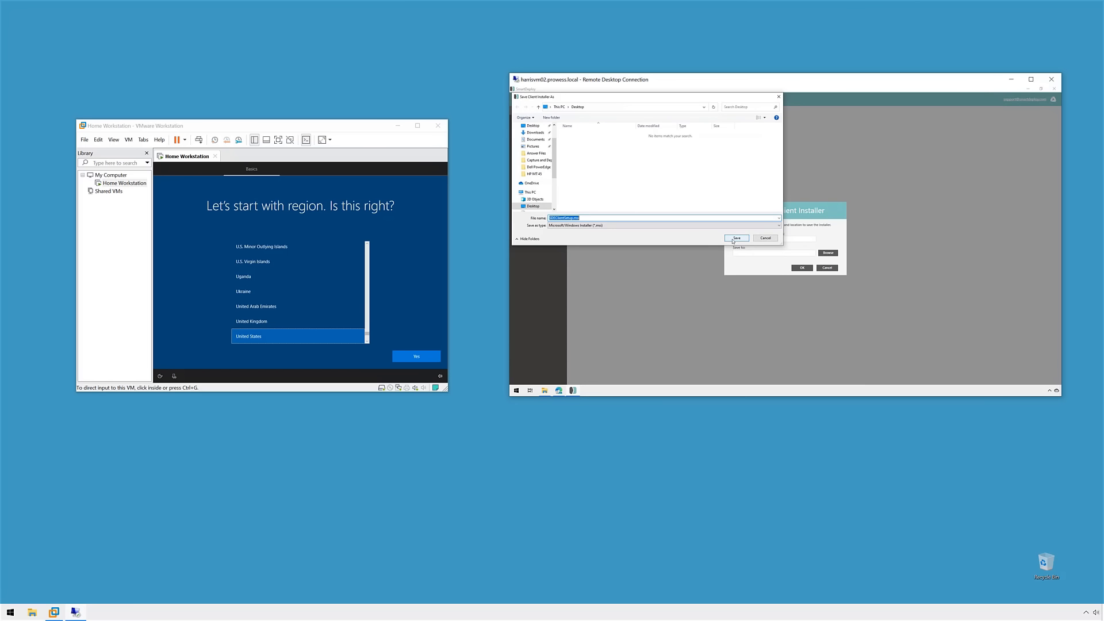
{"action": "left_click", "coordinate": [736, 238]}
{"action": "left_click", "coordinate": [802, 268]}
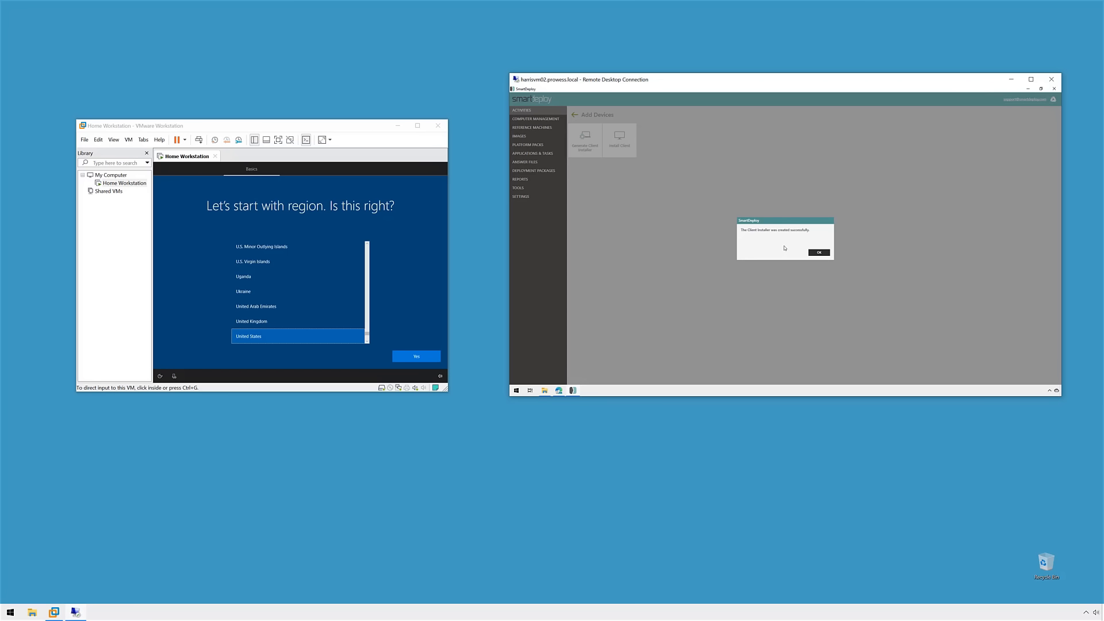
{"action": "left_click", "coordinate": [816, 253]}
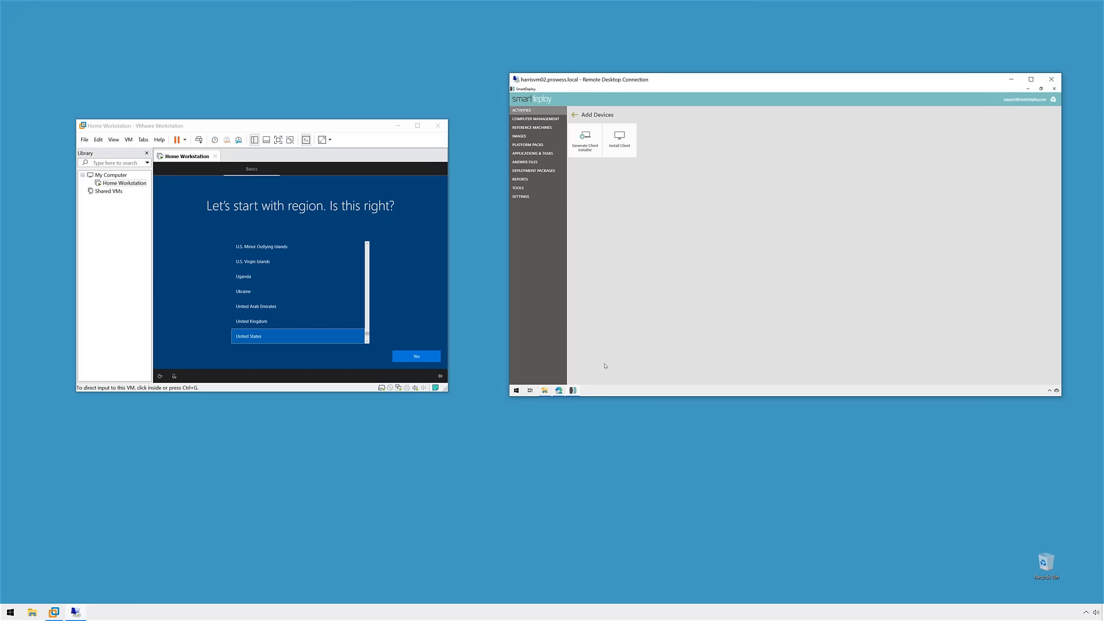
Step: Upload SDEClientSetup.msi from the Desktop into Drive's Client Installation Package folder
{"action": "left_click", "coordinate": [558, 391]}
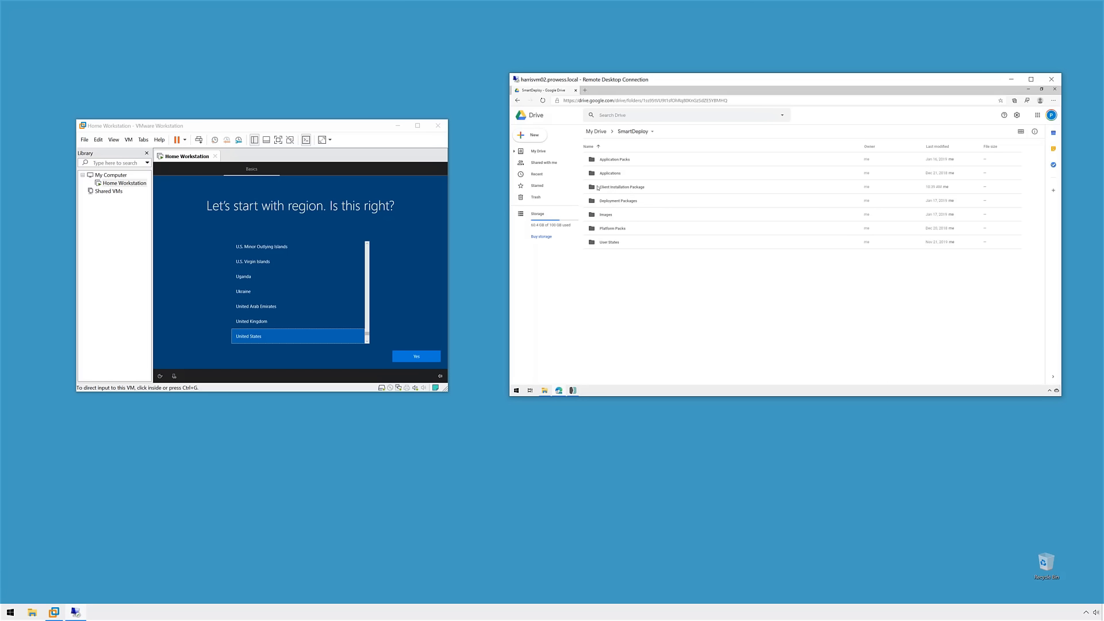
{"action": "double_click", "coordinate": [627, 188]}
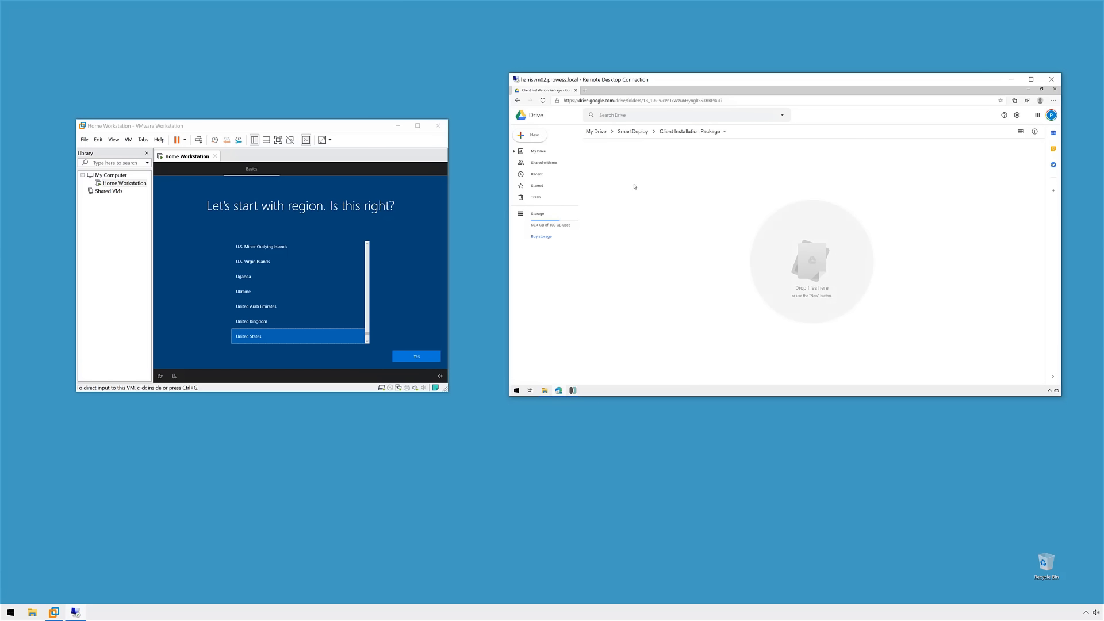
{"action": "right_click", "coordinate": [644, 187]}
{"action": "left_click", "coordinate": [676, 214]}
{"action": "left_click", "coordinate": [536, 151]}
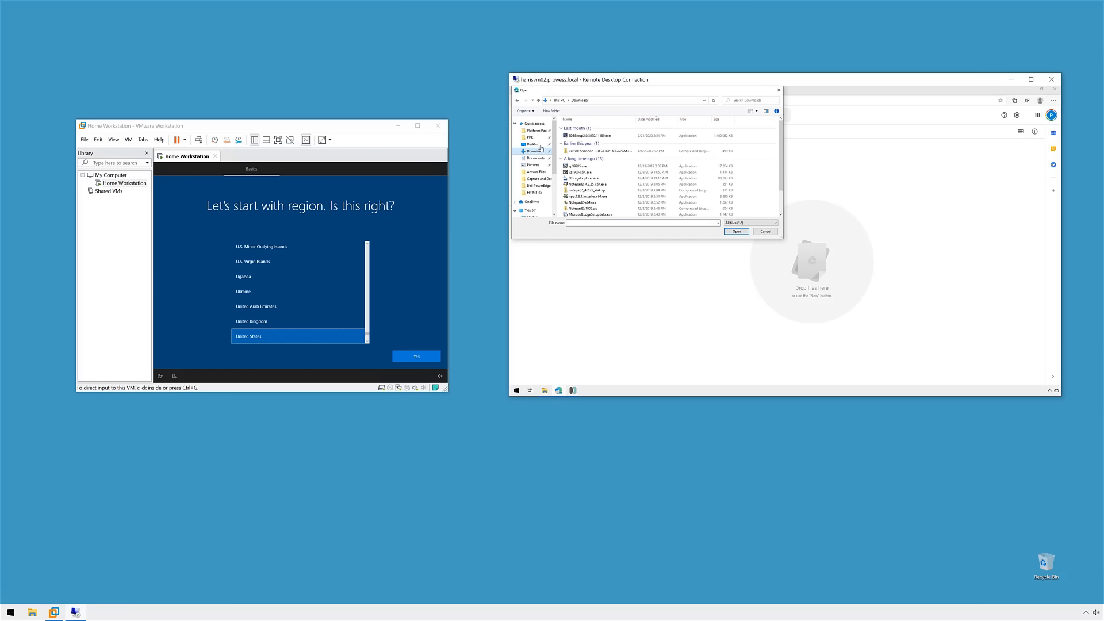
{"action": "left_click", "coordinate": [539, 145]}
{"action": "left_click", "coordinate": [584, 127]}
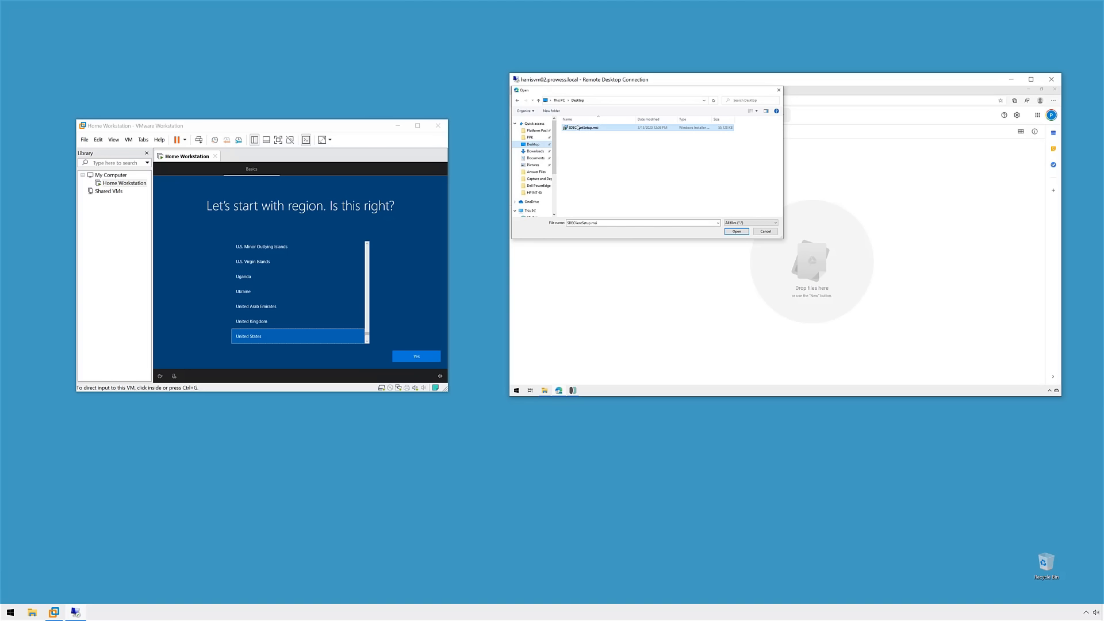
{"action": "left_click", "coordinate": [737, 232]}
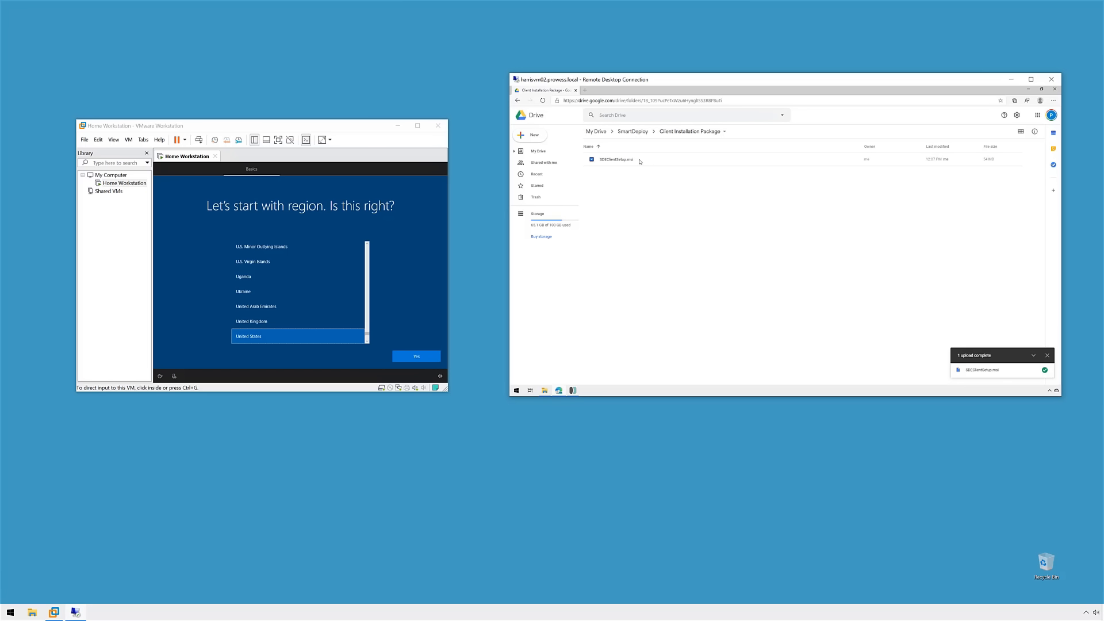
Step: Turn on link sharing for SDEClientSetup.msi, then deselect the file
{"action": "left_click", "coordinate": [681, 164]}
{"action": "right_click", "coordinate": [799, 160]}
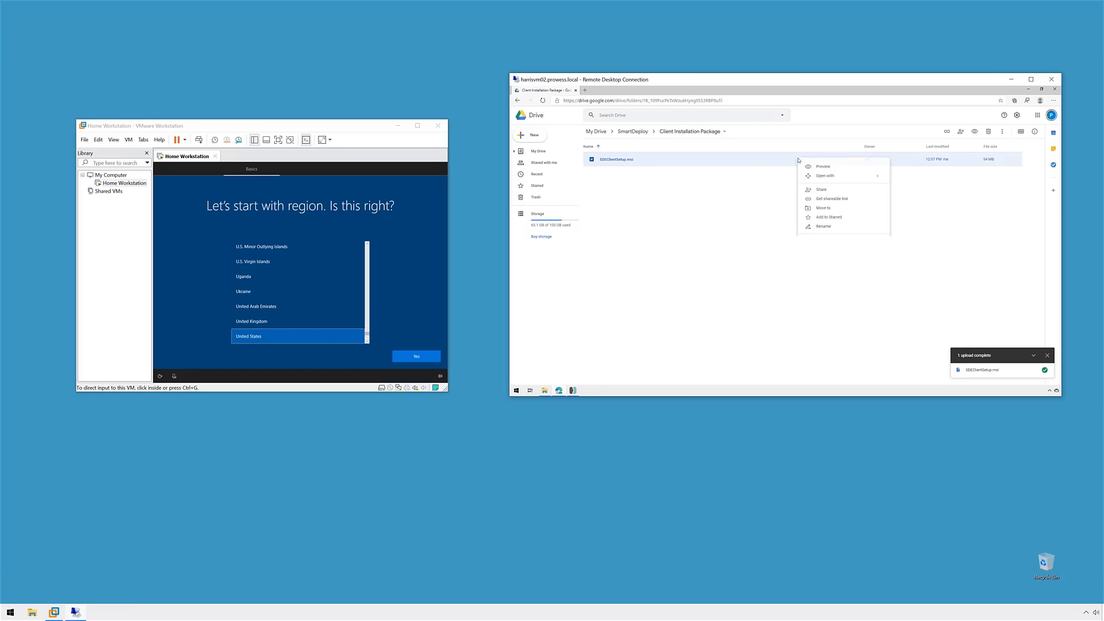
{"action": "left_click", "coordinate": [828, 199]}
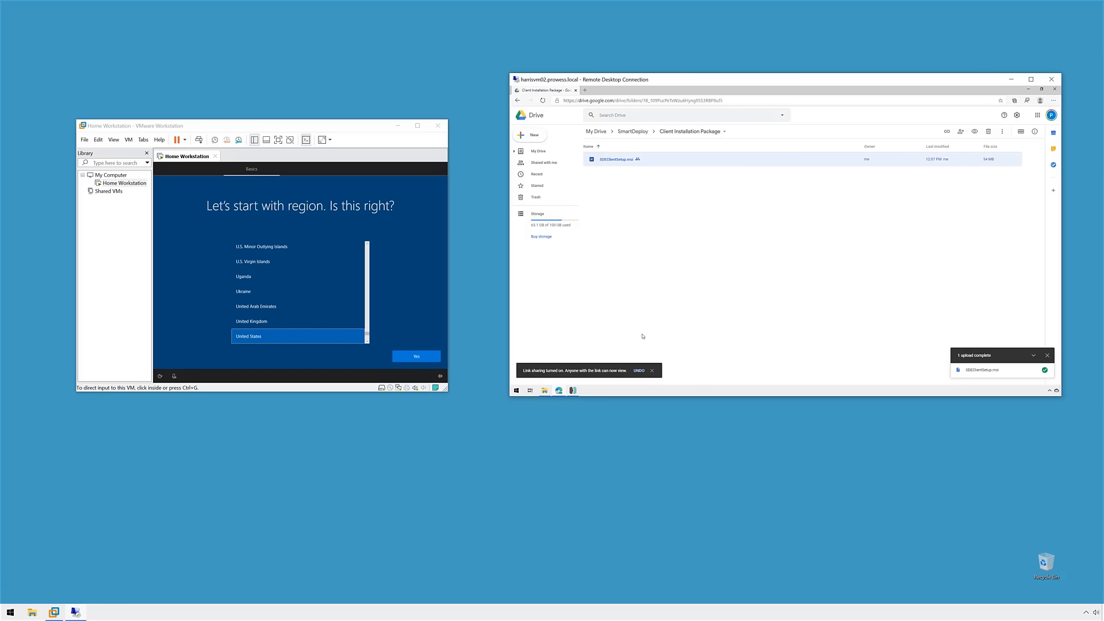
{"action": "left_click", "coordinate": [696, 242]}
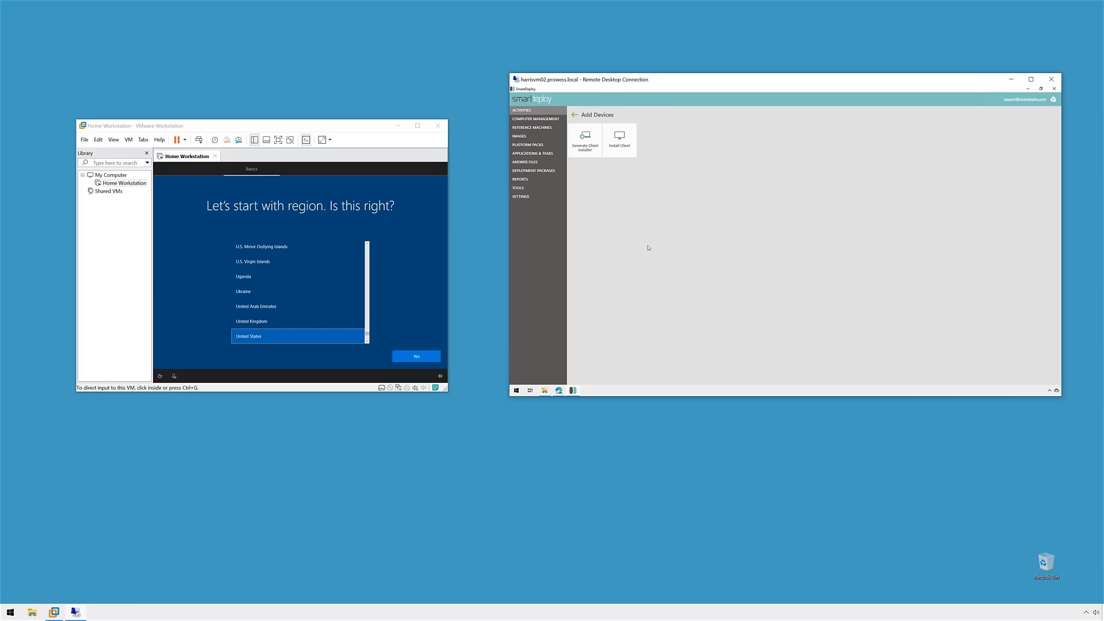
Step: Show SmartDeploy's All Computers list; in the VM, accept United States region, keyboard, and license
{"action": "left_click", "coordinate": [535, 118]}
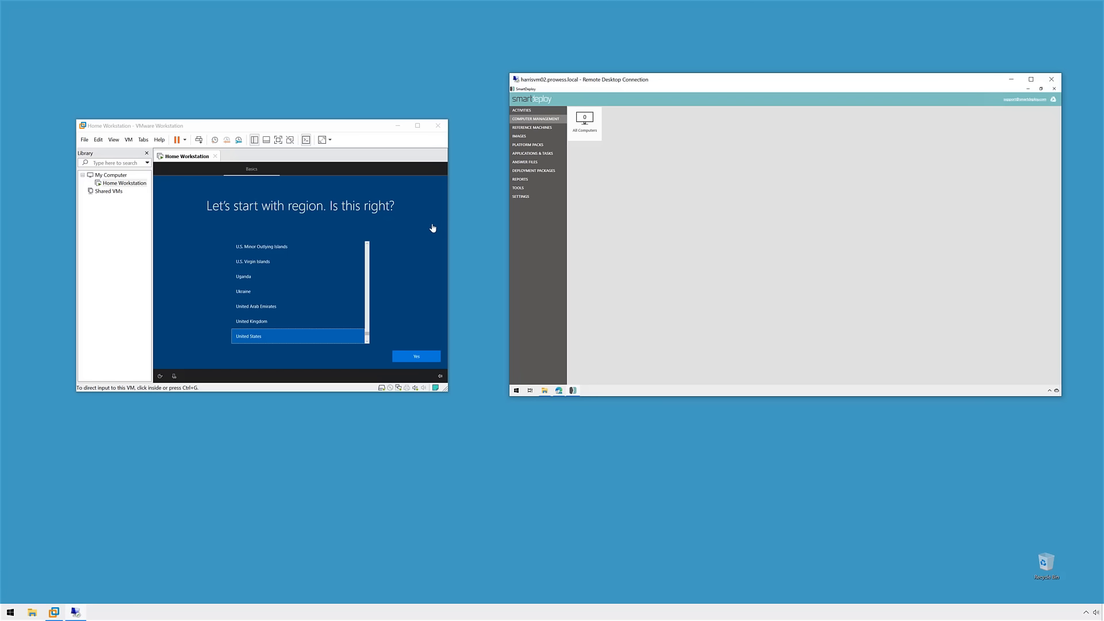
{"action": "left_click", "coordinate": [340, 126]}
{"action": "left_click", "coordinate": [336, 206]}
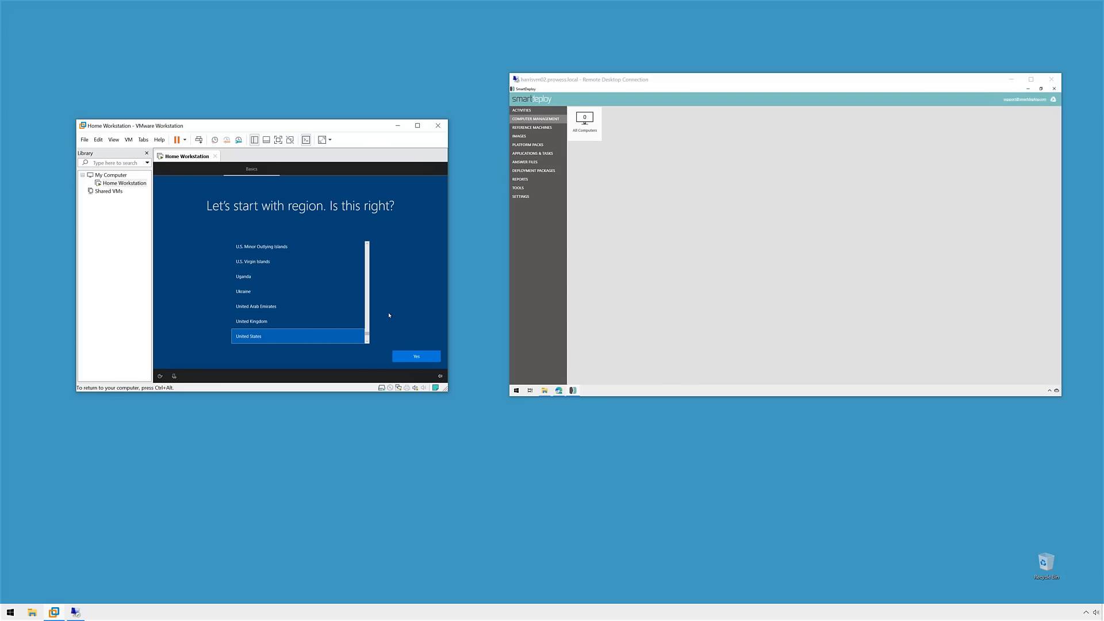
{"action": "left_click", "coordinate": [411, 358]}
{"action": "left_click", "coordinate": [416, 356]}
{"action": "left_click", "coordinate": [415, 357]}
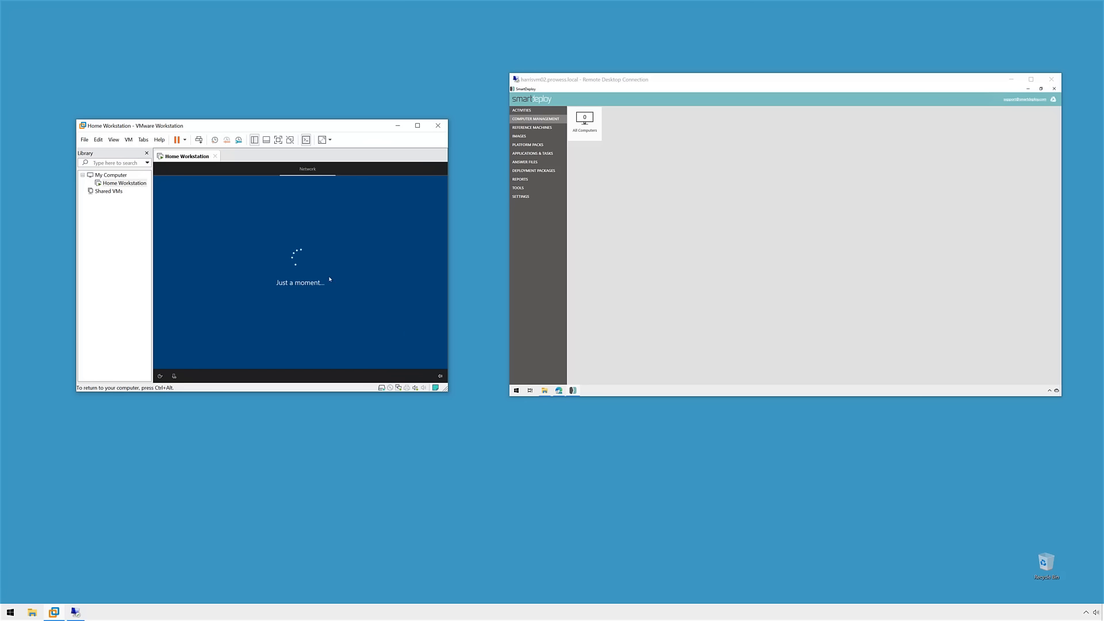
{"action": "left_click", "coordinate": [584, 120]}
{"action": "left_click", "coordinate": [416, 356]}
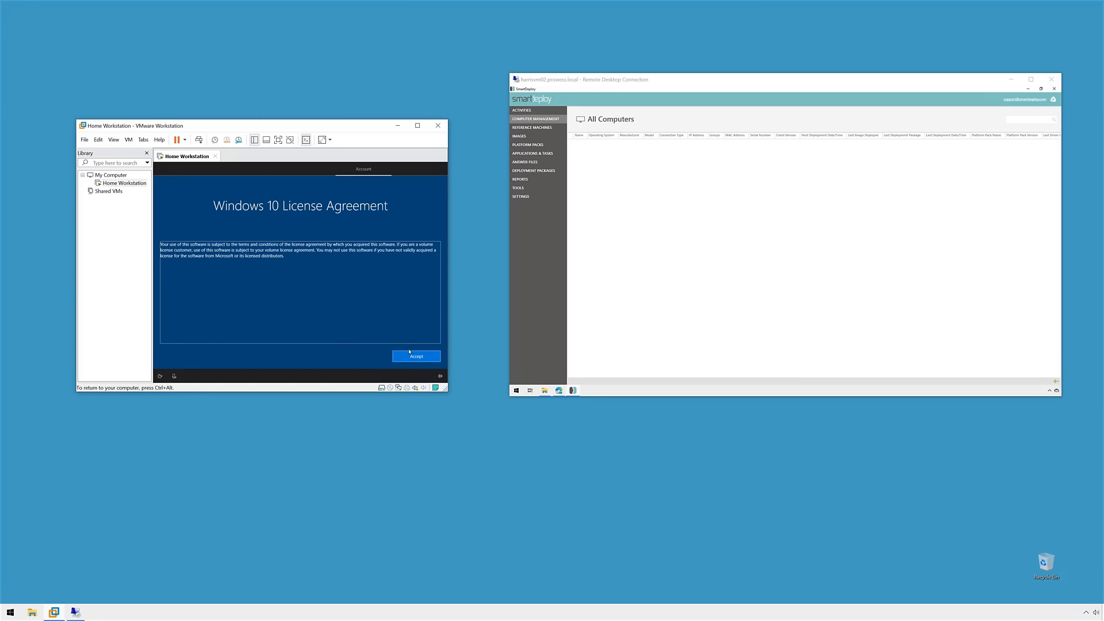
Step: Create the offline local account 'SmartDeploy' and set its password
{"action": "left_click", "coordinate": [193, 356]}
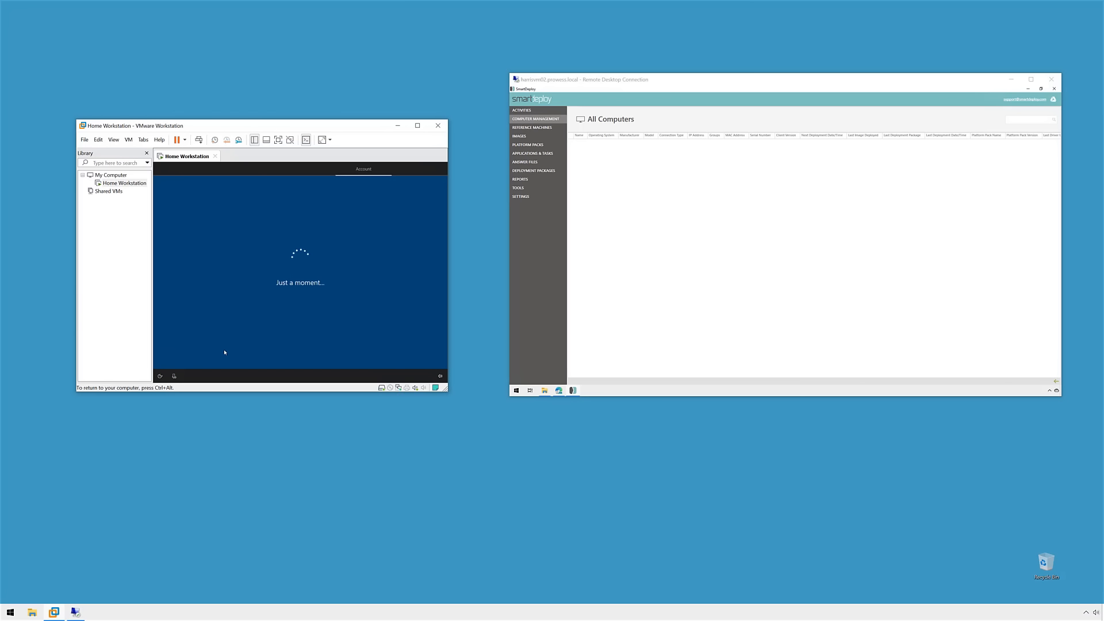
{"action": "type", "text": "SmartDeploy"}
{"action": "left_click", "coordinate": [428, 357]}
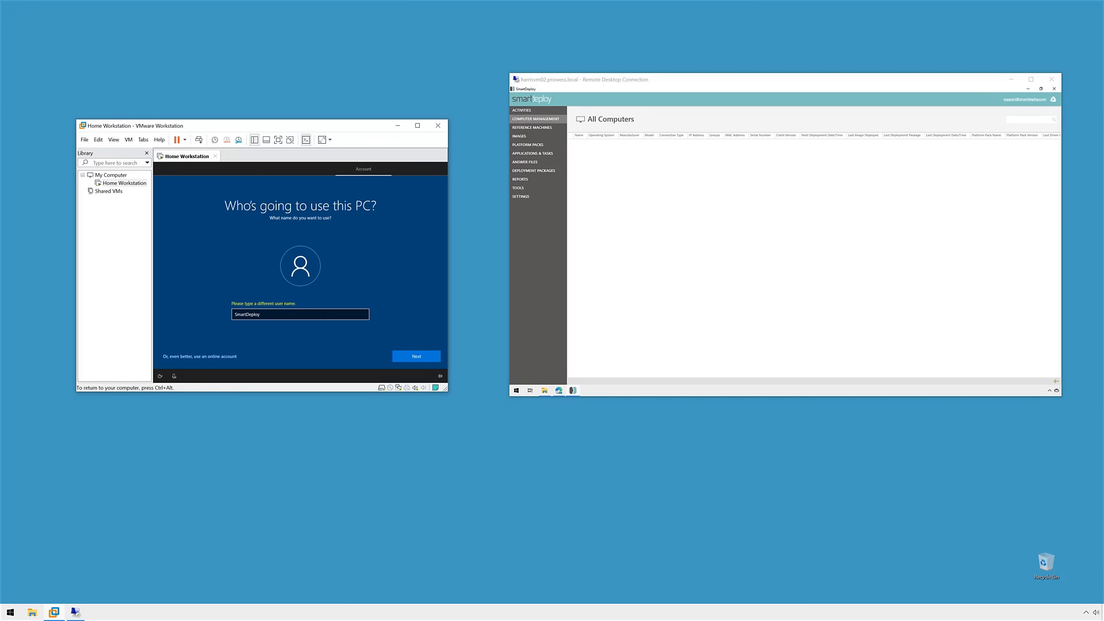
{"action": "type", "text": "********"}
{"action": "key", "text": "Return"}
{"action": "type", "text": "********"}
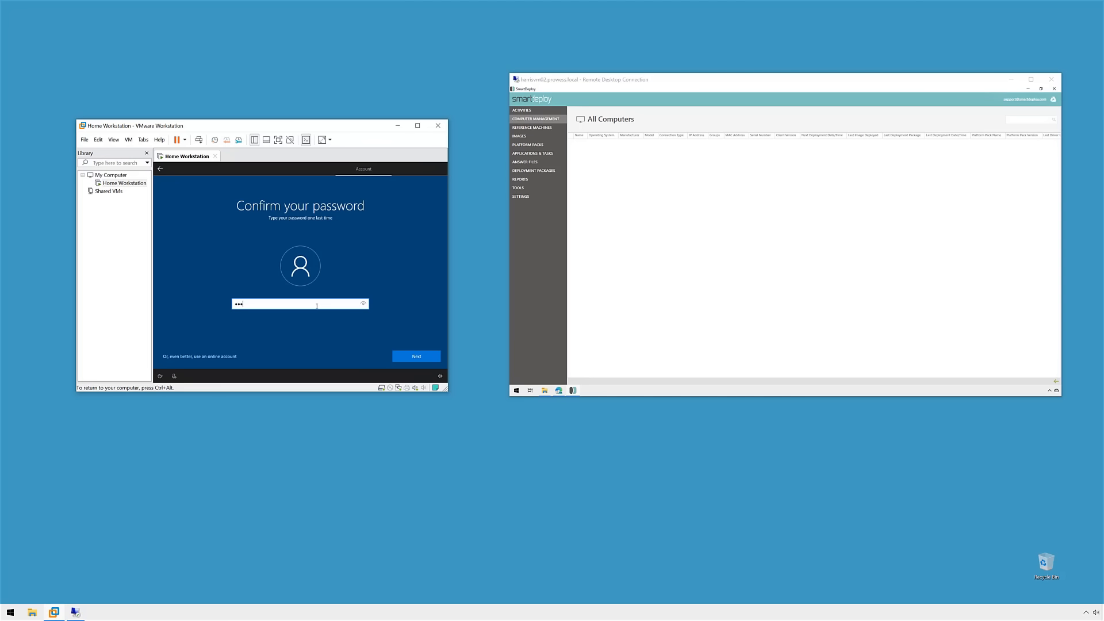
{"action": "key", "text": "Return"}
Step: Answer the security questions, decline activity history, and skip digital assistant setup
{"action": "left_click", "coordinate": [317, 309]}
{"action": "left_click", "coordinate": [311, 320]}
{"action": "left_click", "coordinate": [303, 326]}
{"action": "type", "text": "SmartDeploy"}
{"action": "left_click", "coordinate": [418, 356]}
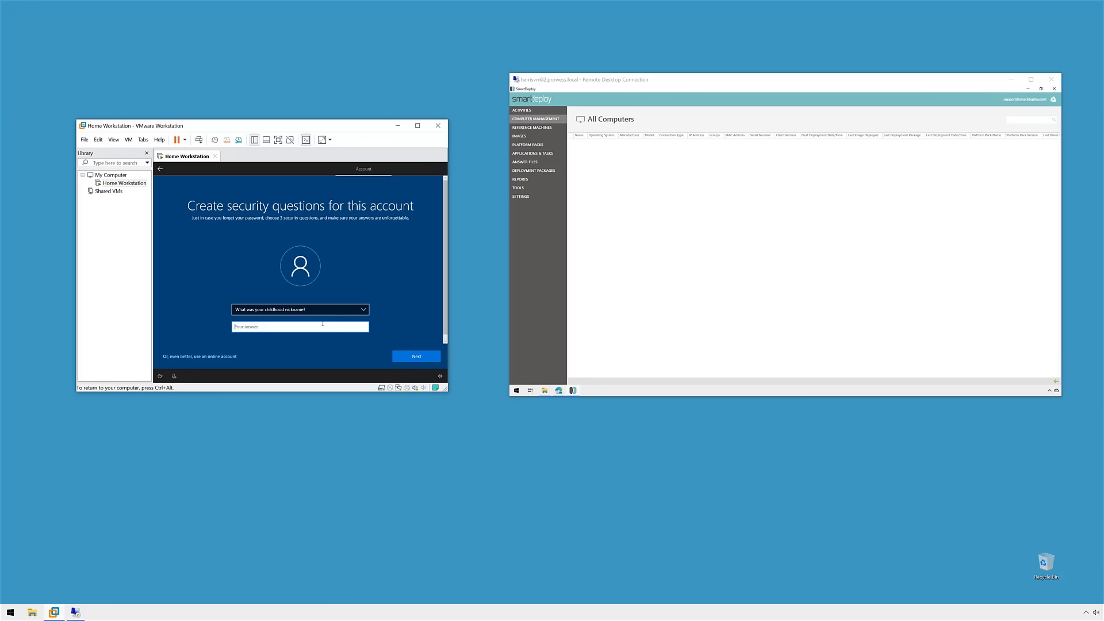
{"action": "left_click", "coordinate": [411, 355]}
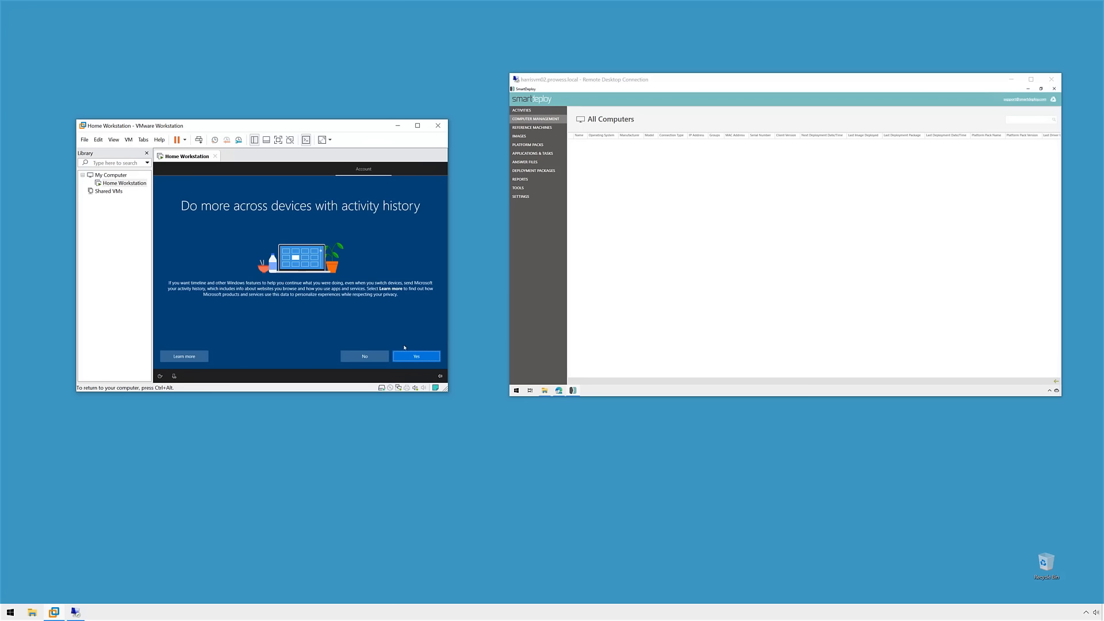
{"action": "left_click", "coordinate": [407, 357]}
{"action": "left_click", "coordinate": [406, 358]}
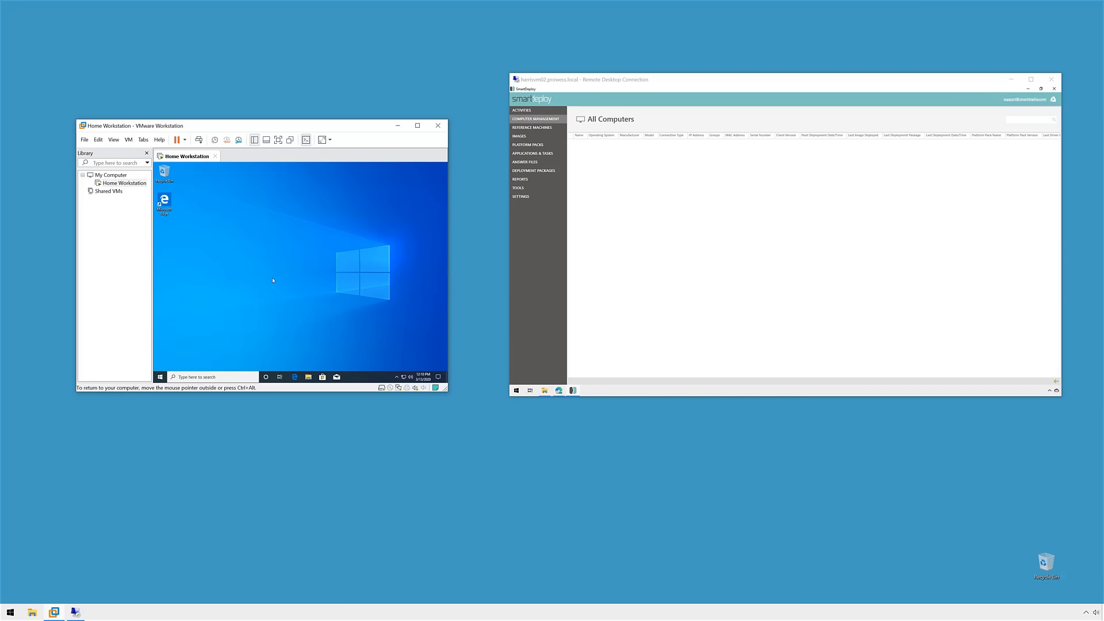
Step: Copy SDEClientSetup.msi's shareable Drive link and load it in Edge inside the VM
{"action": "left_click", "coordinate": [559, 390]}
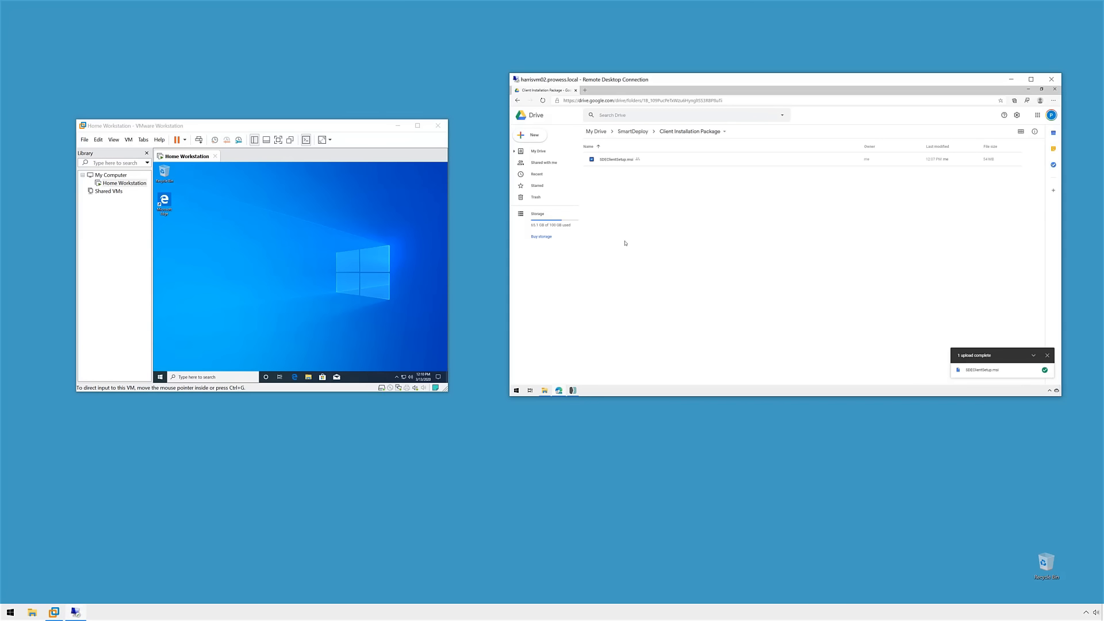
{"action": "right_click", "coordinate": [621, 162]}
{"action": "left_click", "coordinate": [713, 196]}
{"action": "left_click", "coordinate": [313, 257]}
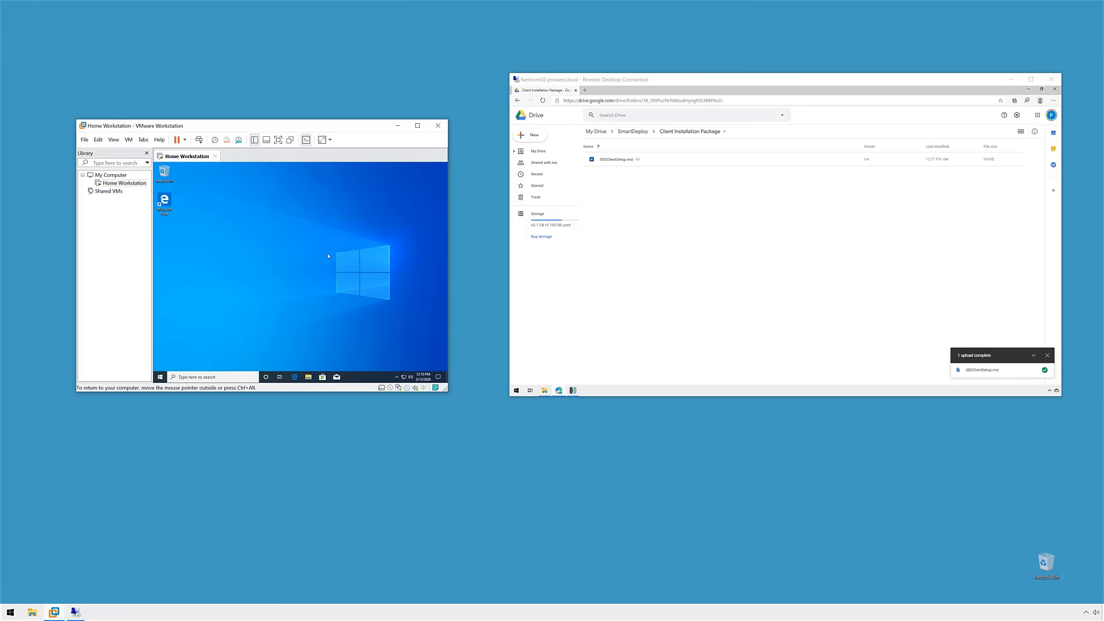
{"action": "left_click", "coordinate": [295, 376]}
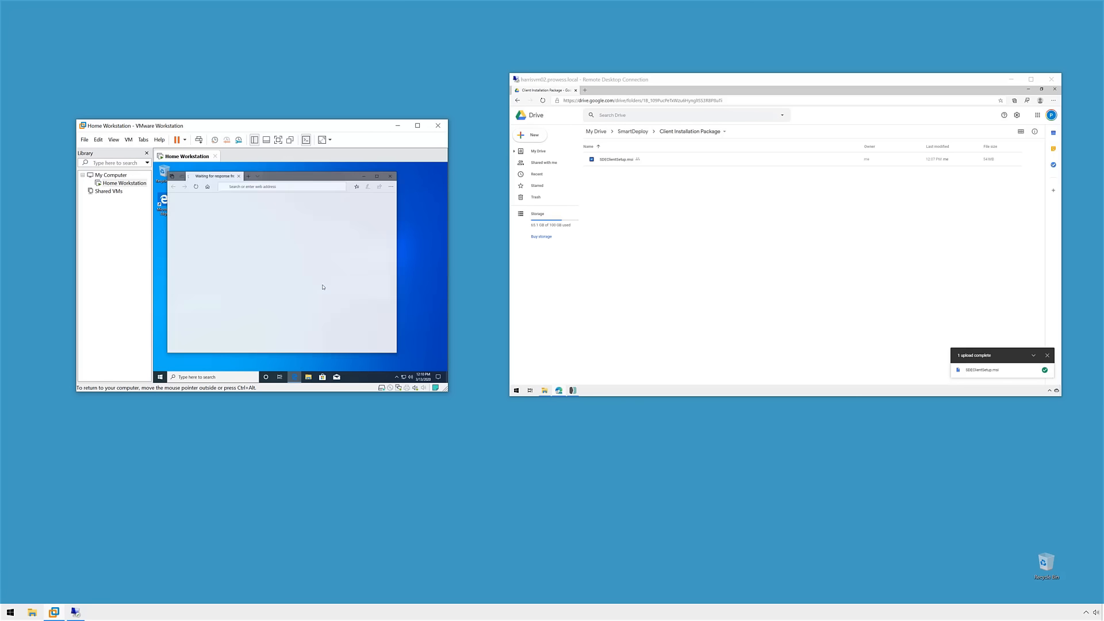
{"action": "left_click", "coordinate": [377, 176]}
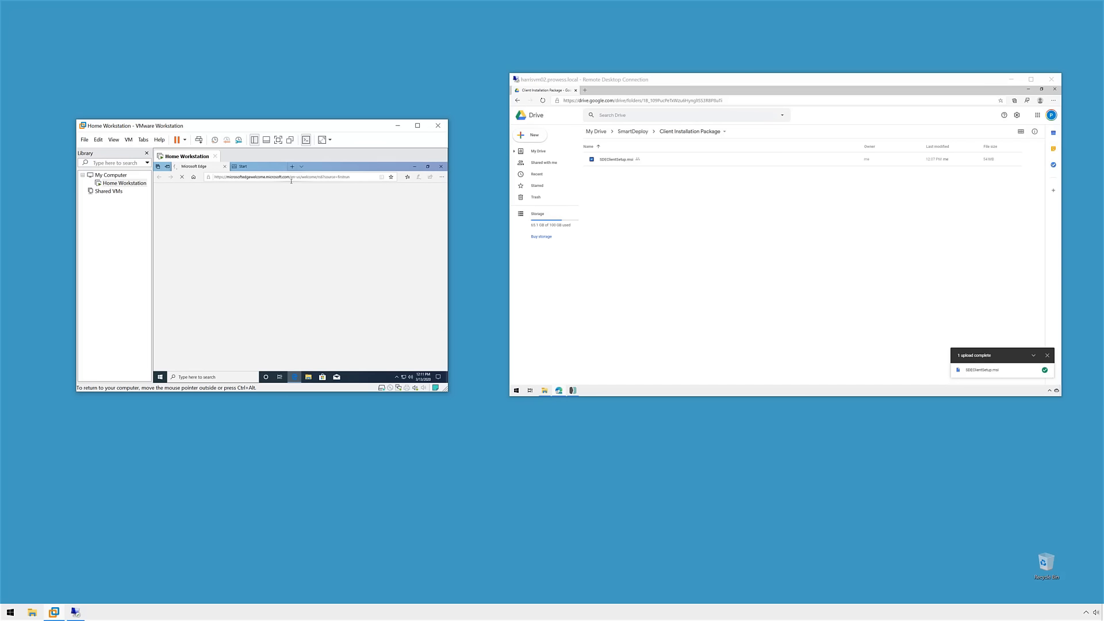
{"action": "left_click", "coordinate": [341, 177]}
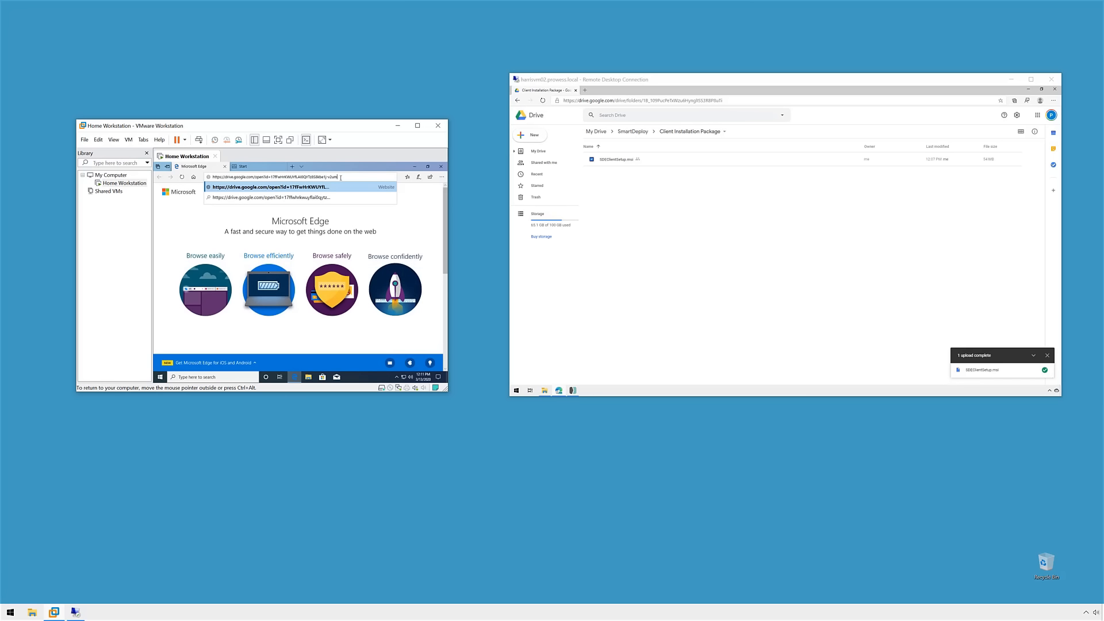
{"action": "key", "text": "Return"}
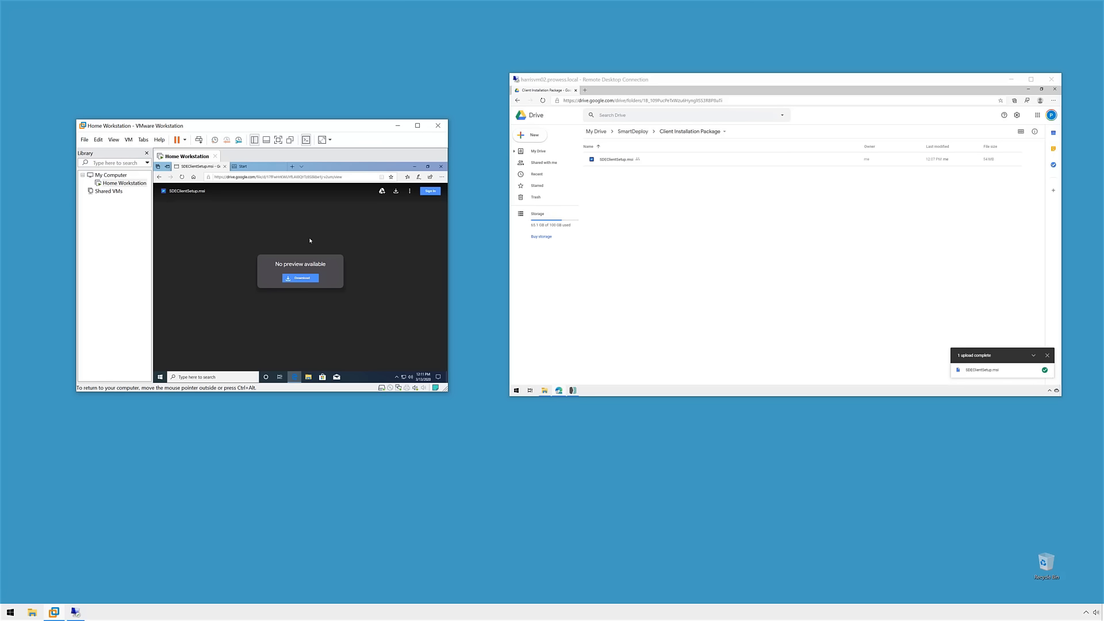
Step: Download SDEClientSetup.msi from the Drive preview and save it to the VM Desktop
{"action": "left_click", "coordinate": [304, 279]}
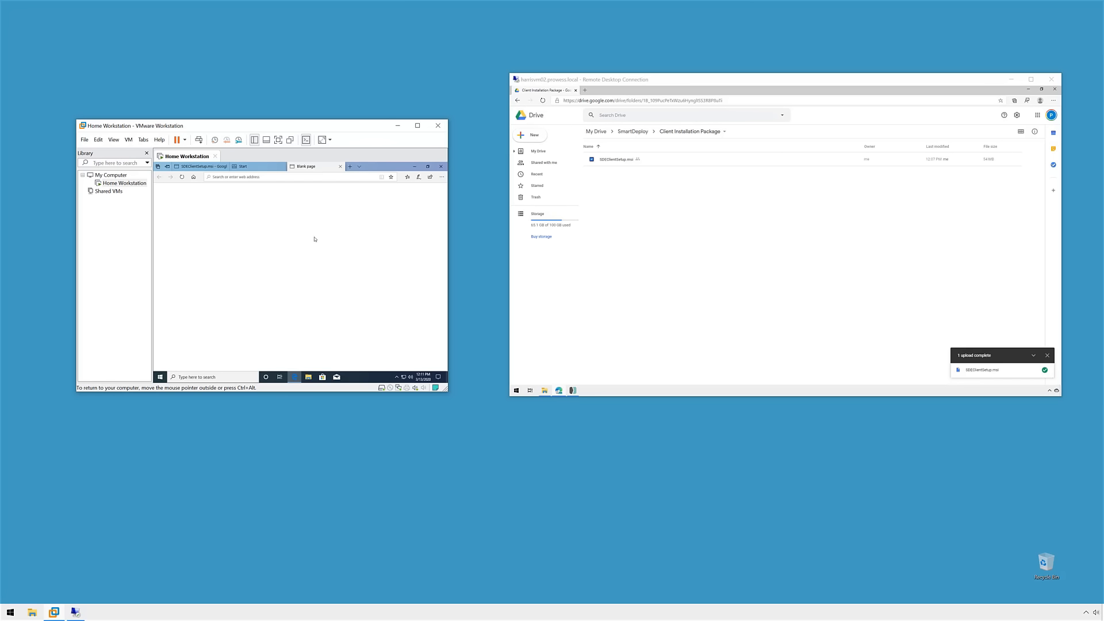
{"action": "left_click", "coordinate": [212, 167]}
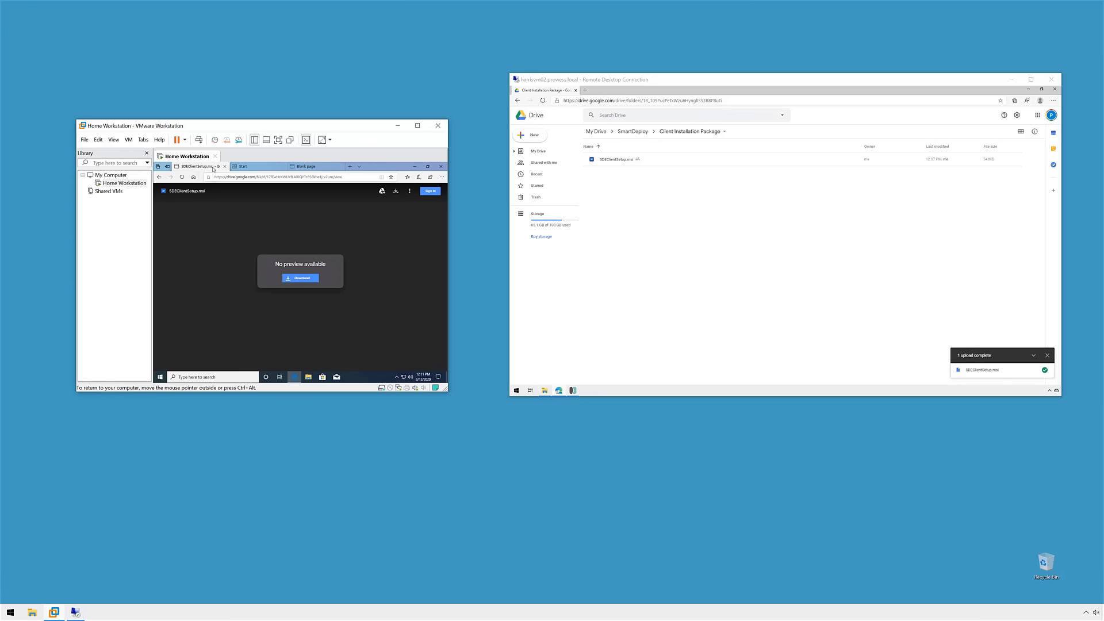
{"action": "left_click", "coordinate": [296, 278]}
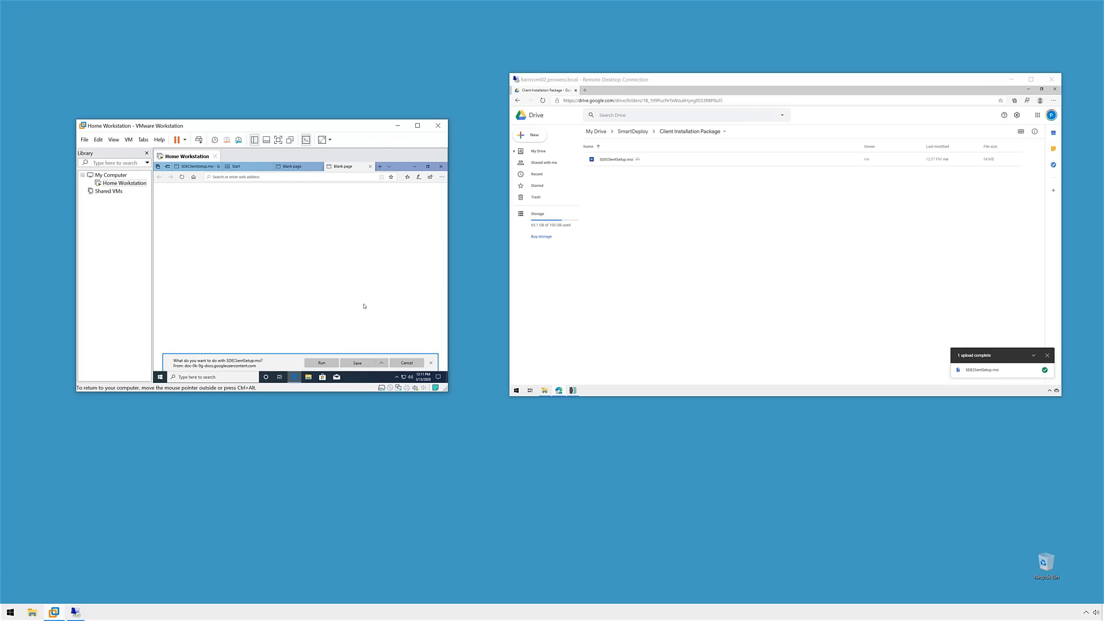
{"action": "left_click", "coordinate": [178, 207]}
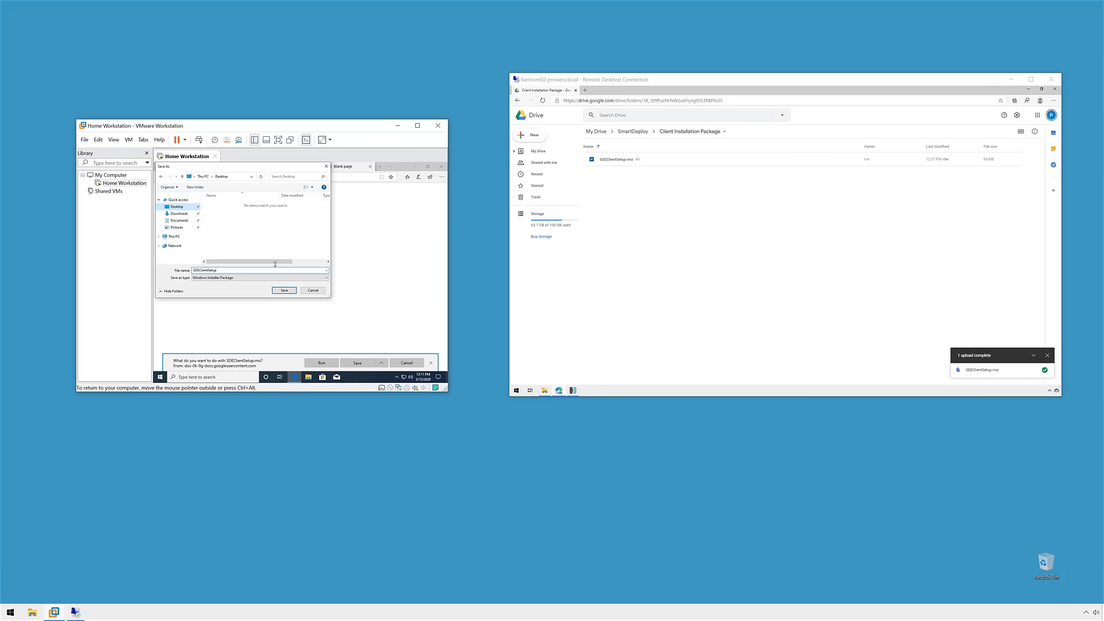
{"action": "left_click", "coordinate": [284, 291]}
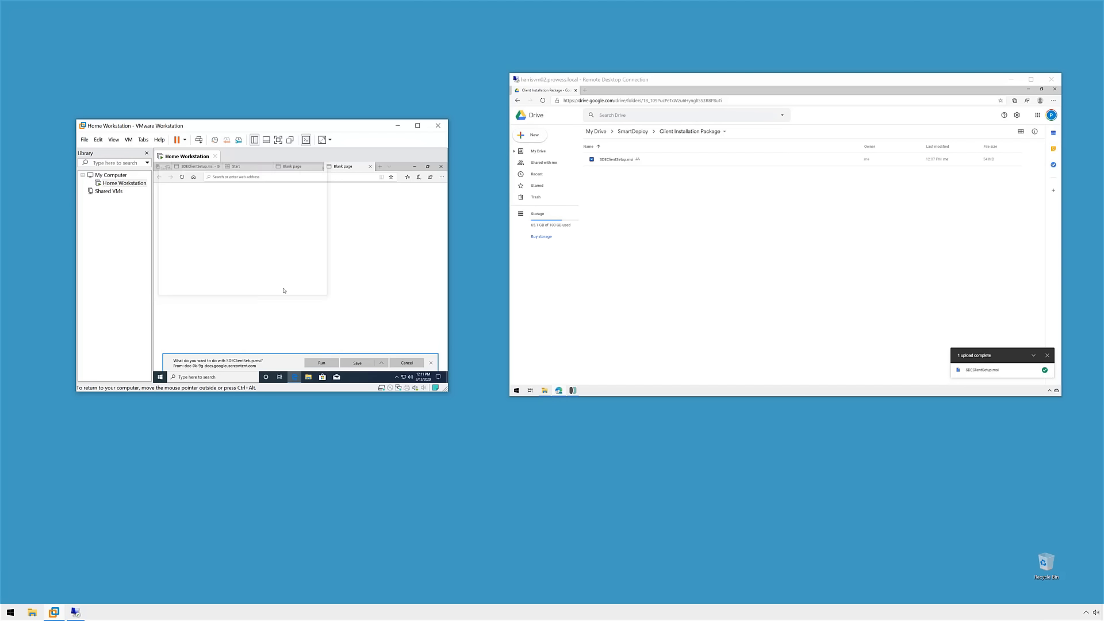
Step: Check the download in Edge's Downloads list, then select SDEClientSetup on the VM desktop
{"action": "left_click", "coordinate": [415, 167]}
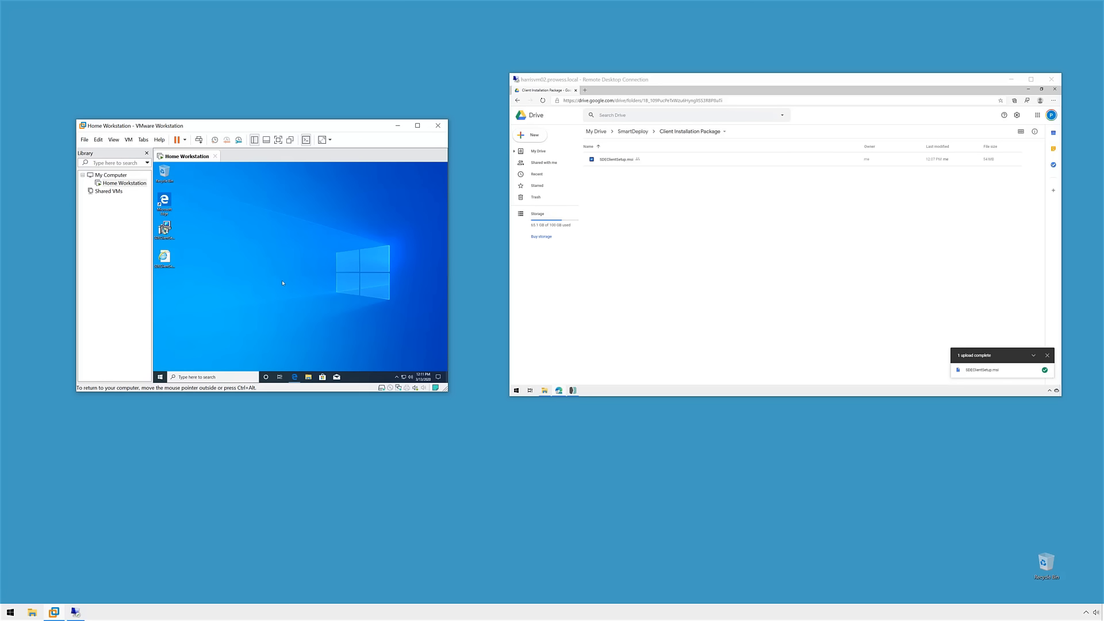
{"action": "left_click", "coordinate": [295, 376]}
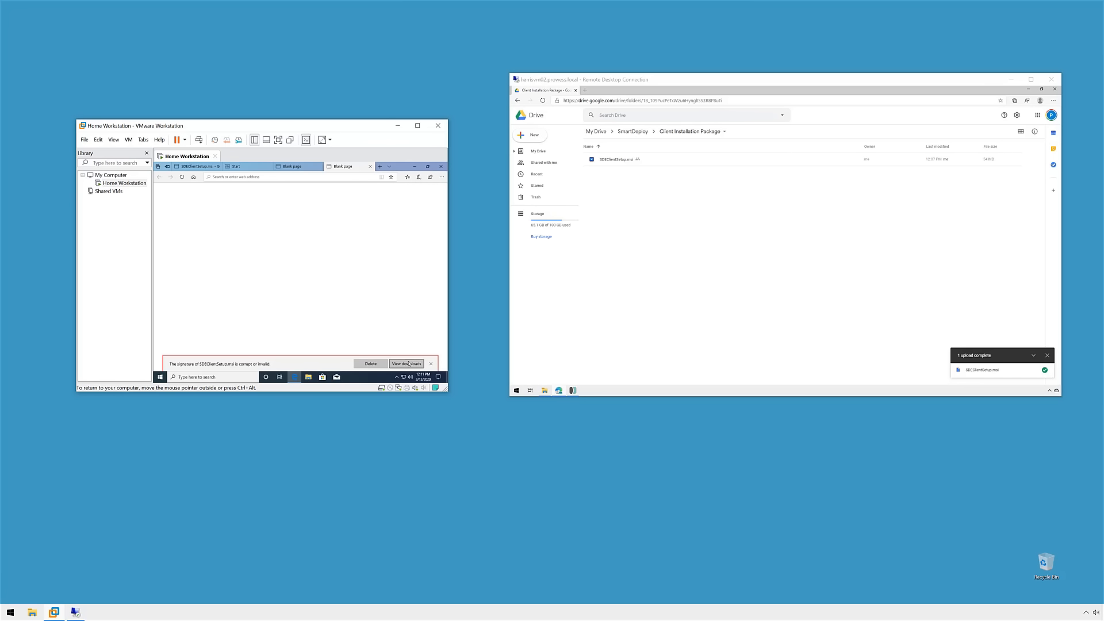
{"action": "left_click", "coordinate": [406, 363]}
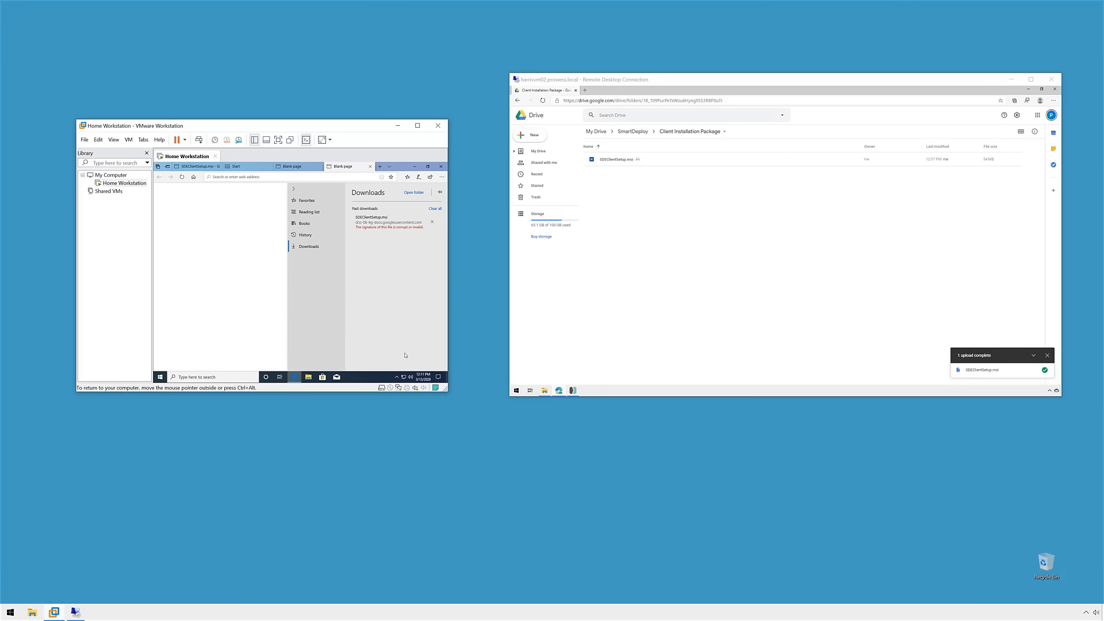
{"action": "right_click", "coordinate": [398, 228]}
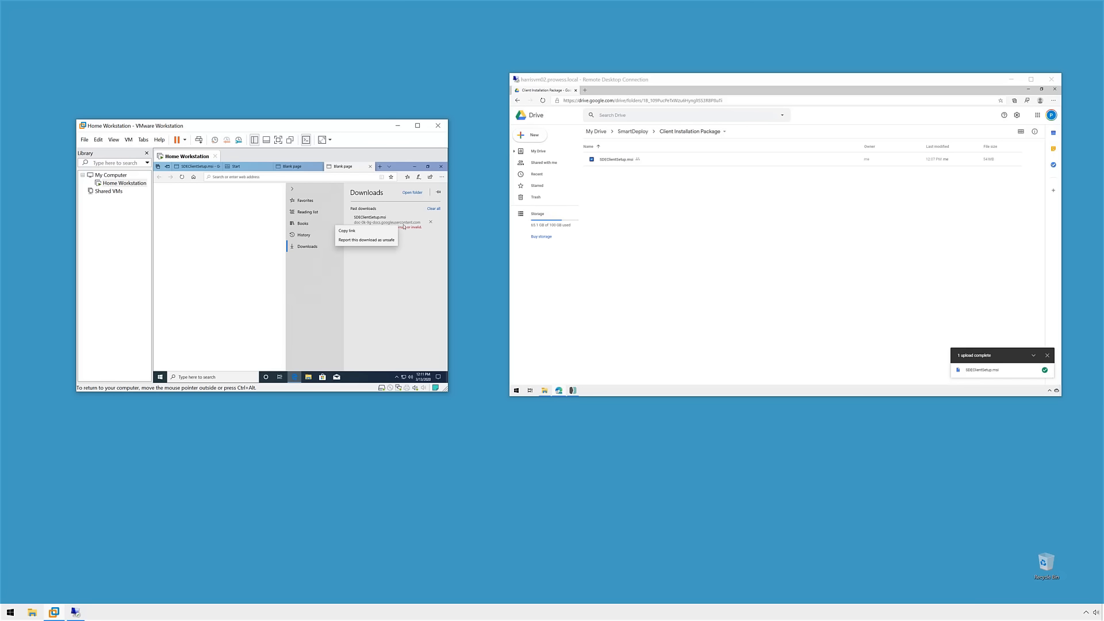
{"action": "left_click", "coordinate": [414, 248]}
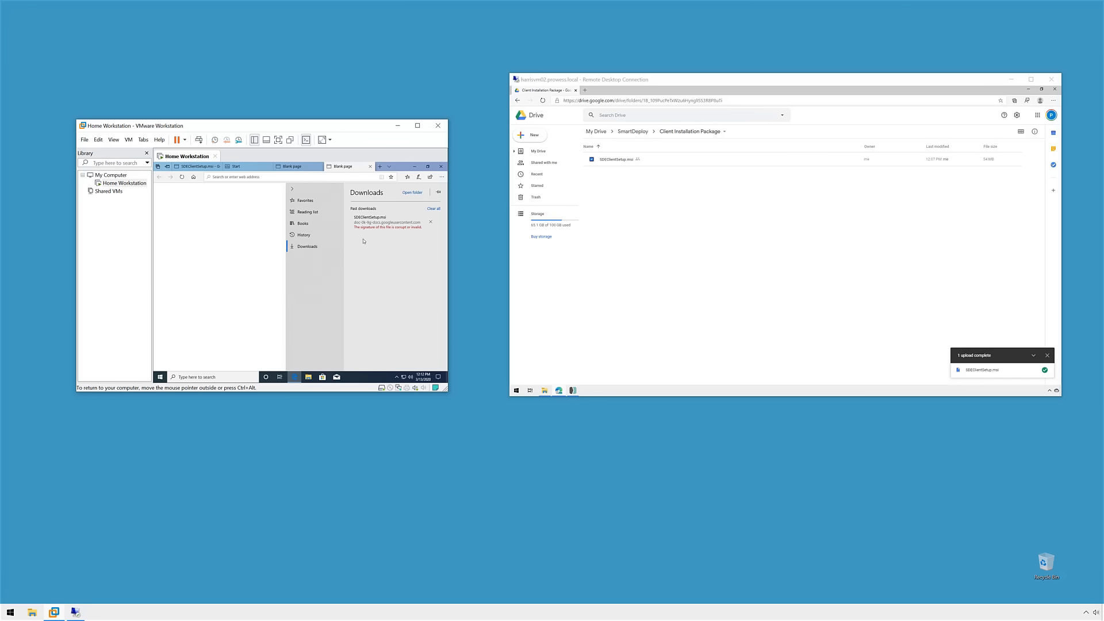
{"action": "left_click", "coordinate": [415, 167]}
{"action": "left_click", "coordinate": [167, 229]}
Step: Unblock the downloaded SDEClientSetup installer in its file Properties
{"action": "right_click", "coordinate": [169, 222]}
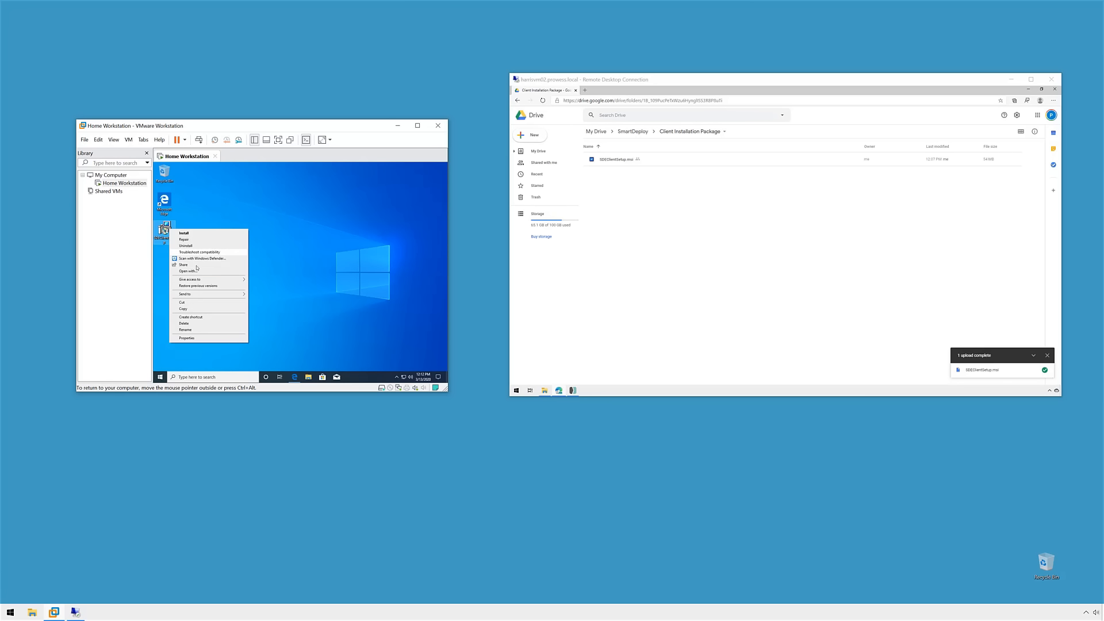
{"action": "left_click", "coordinate": [192, 338]}
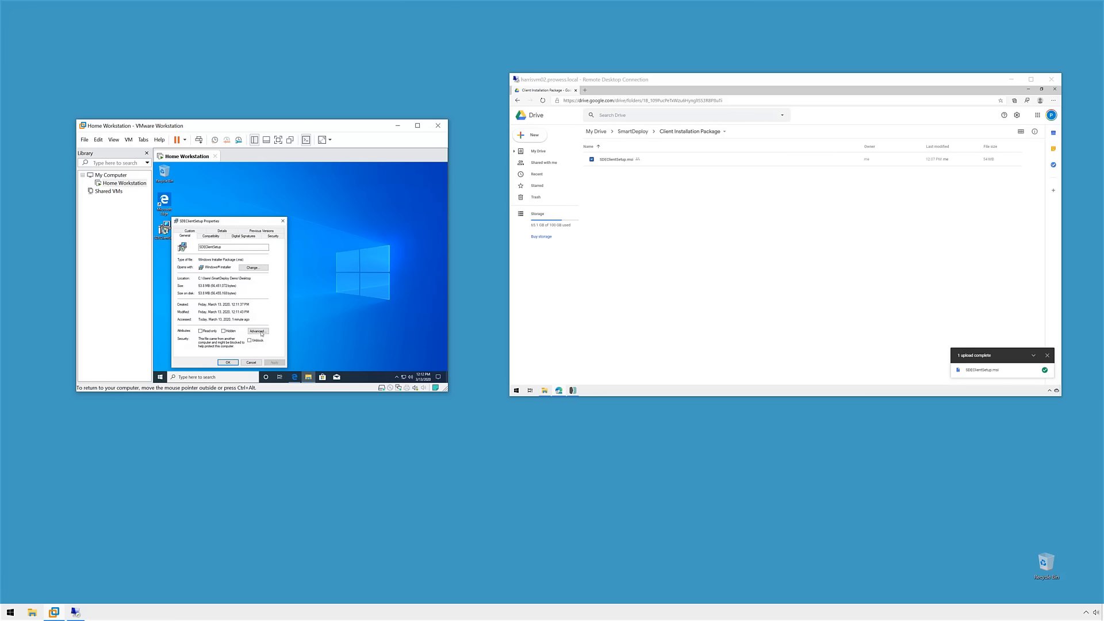
{"action": "left_click", "coordinate": [249, 340]}
{"action": "left_click", "coordinate": [275, 363]}
{"action": "left_click", "coordinate": [228, 362]}
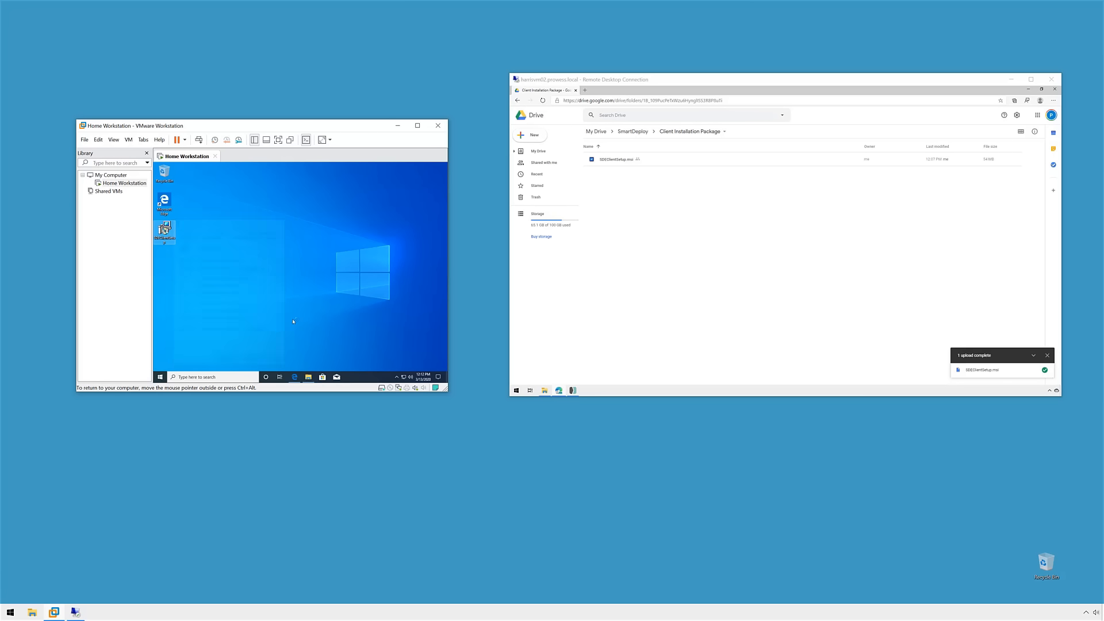
Step: Install the SmartDeploy Client, accepting the license, keeping the pre-filled server host, and allowing UAC
{"action": "double_click", "coordinate": [165, 228]}
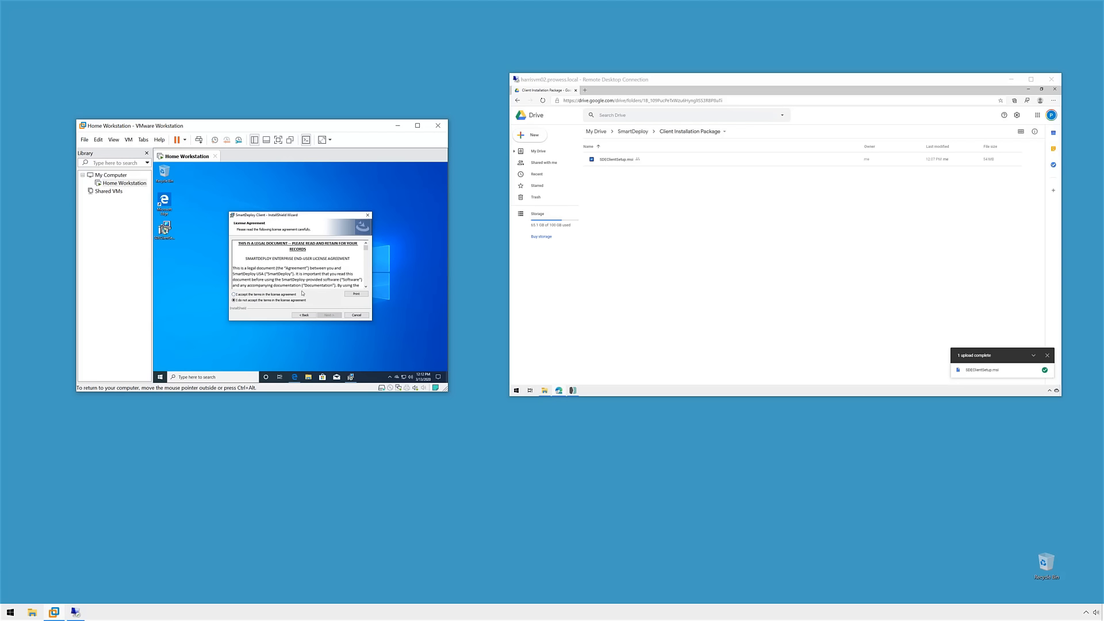
{"action": "left_click", "coordinate": [273, 295]}
{"action": "left_click", "coordinate": [335, 315]}
{"action": "left_click", "coordinate": [272, 263]}
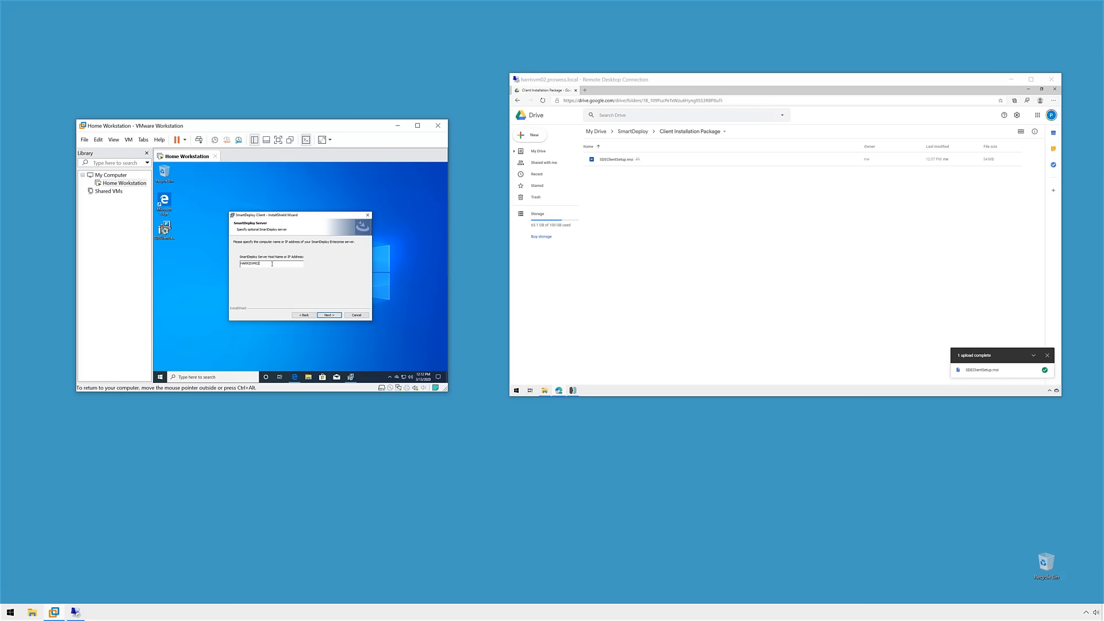
{"action": "left_click_drag", "start_coordinate": [238, 264], "coordinate": [279, 274]}
{"action": "left_click", "coordinate": [278, 263]}
{"action": "left_click", "coordinate": [329, 315]}
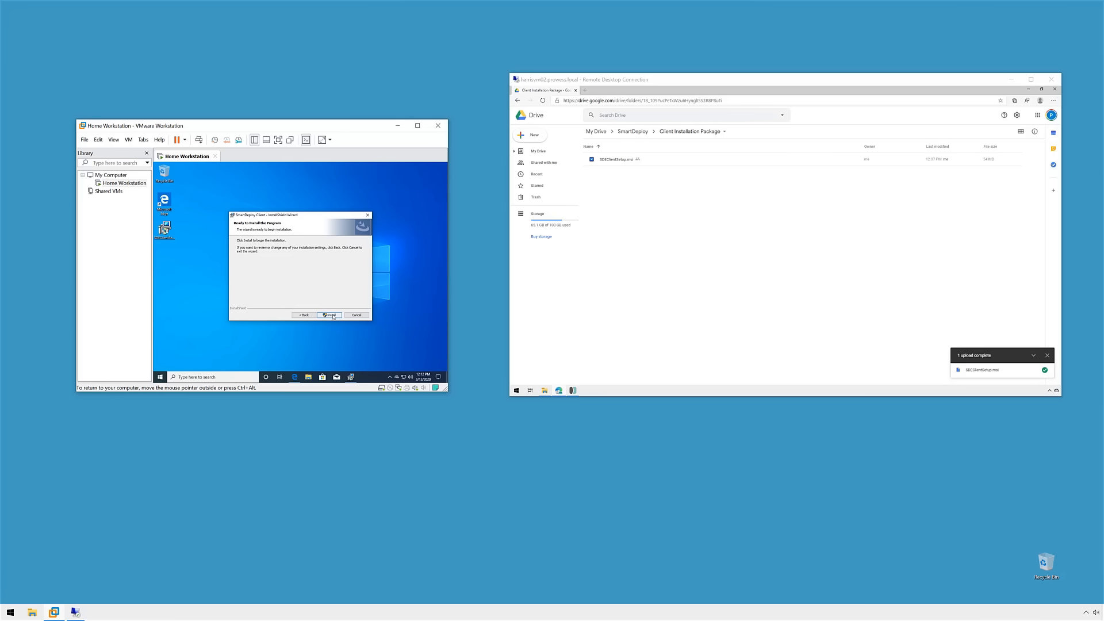
{"action": "left_click", "coordinate": [333, 316]}
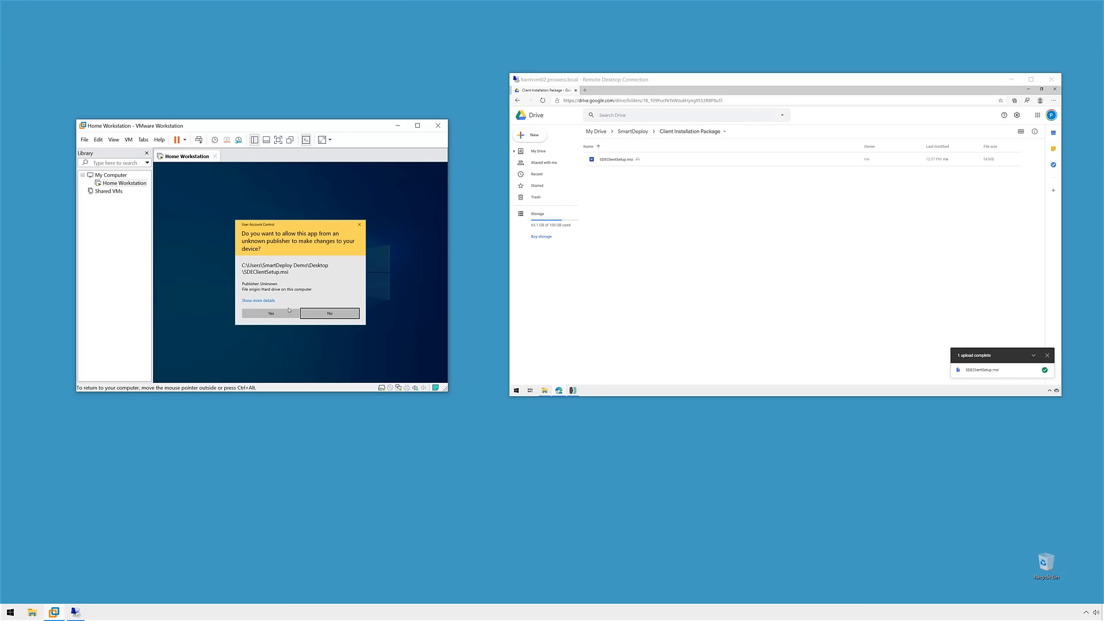
{"action": "left_click", "coordinate": [289, 311]}
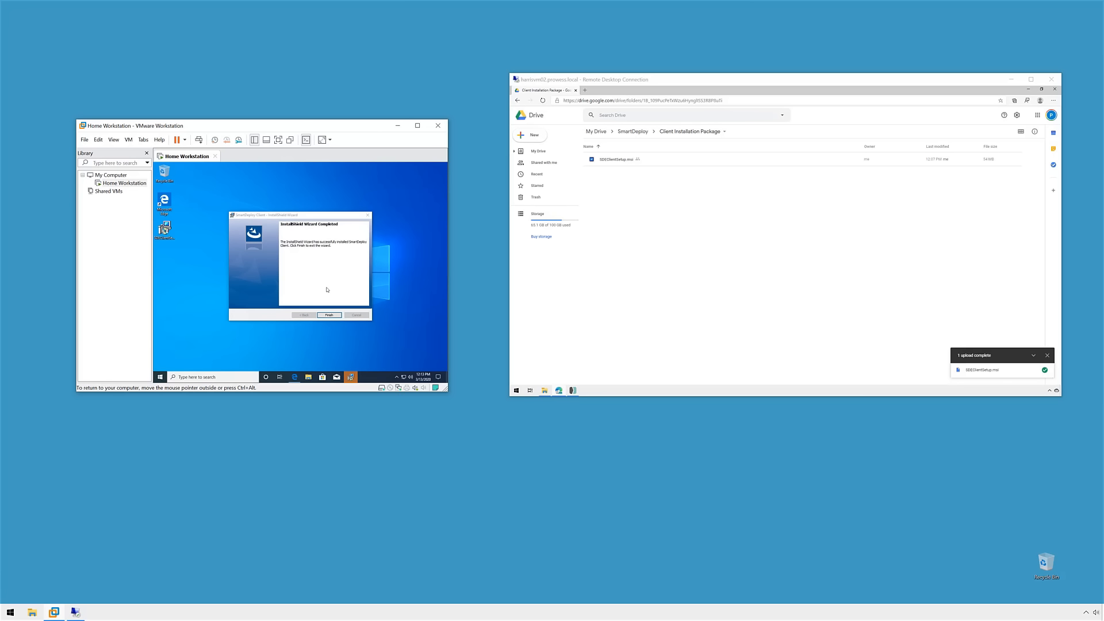
{"action": "left_click", "coordinate": [337, 315]}
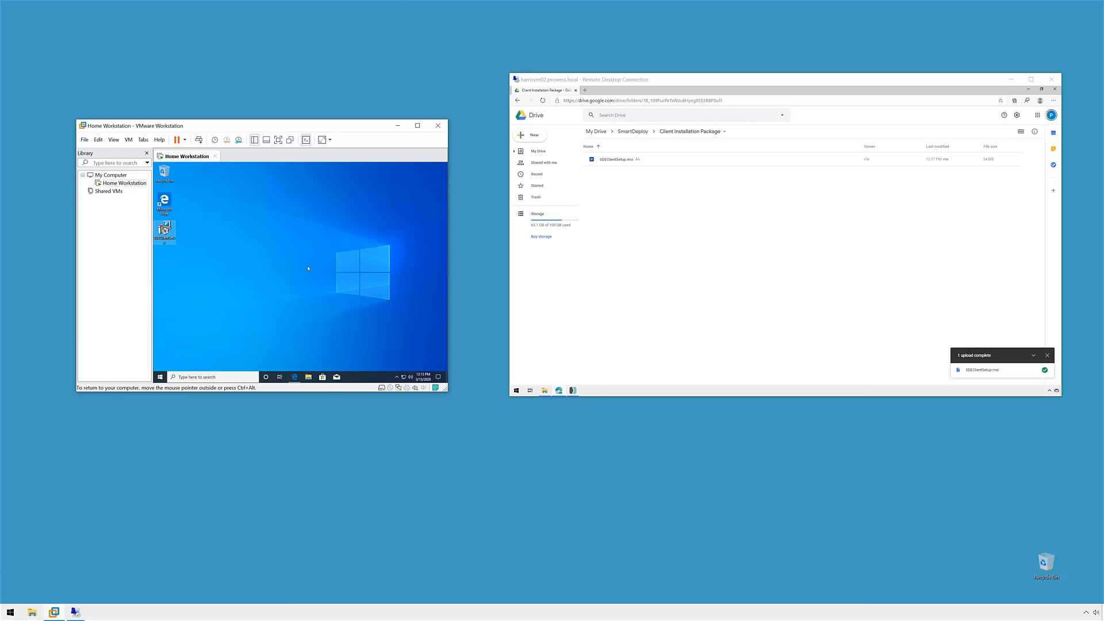
Step: Bring up the All Computers list and select the new Windows 10 VMware computer row
{"action": "left_click", "coordinate": [572, 390]}
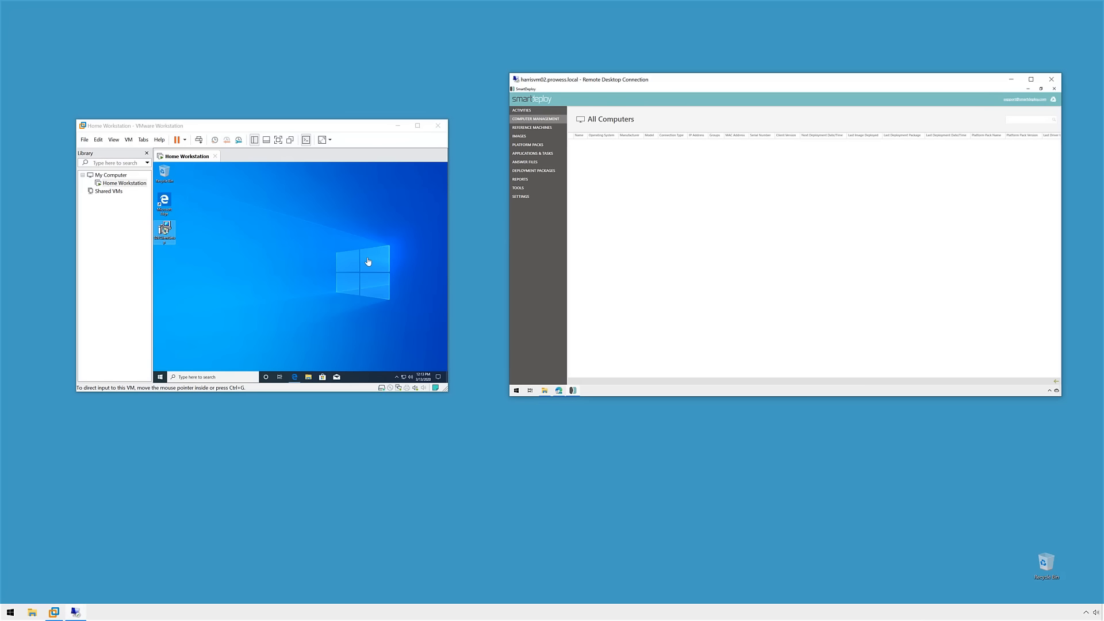
{"action": "left_click", "coordinate": [305, 254]}
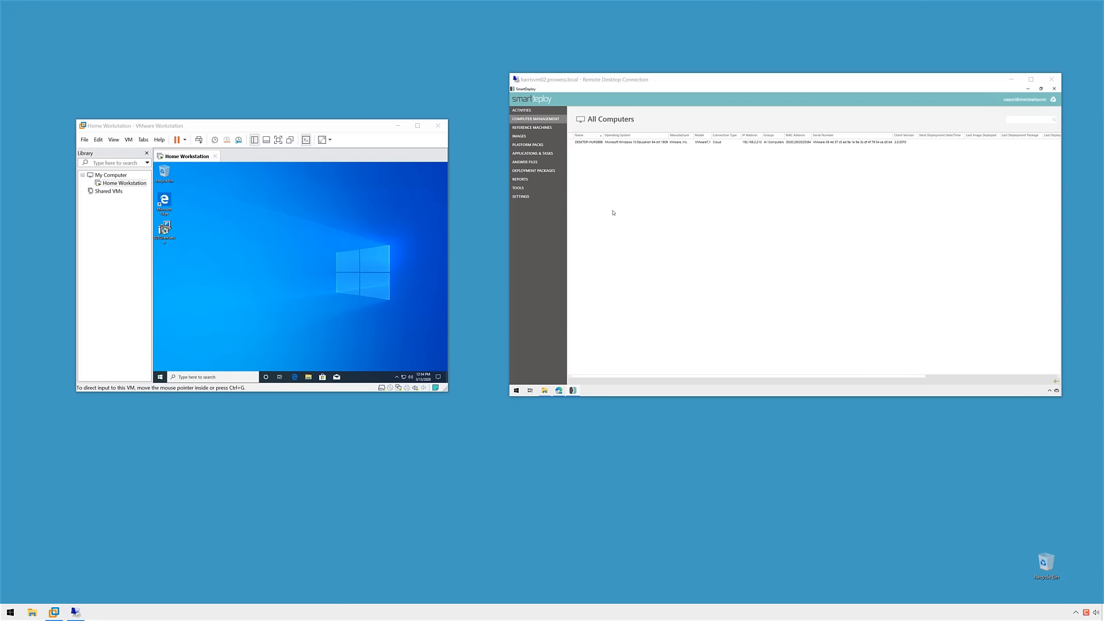
{"action": "left_click", "coordinate": [594, 144]}
{"action": "left_click", "coordinate": [648, 163]}
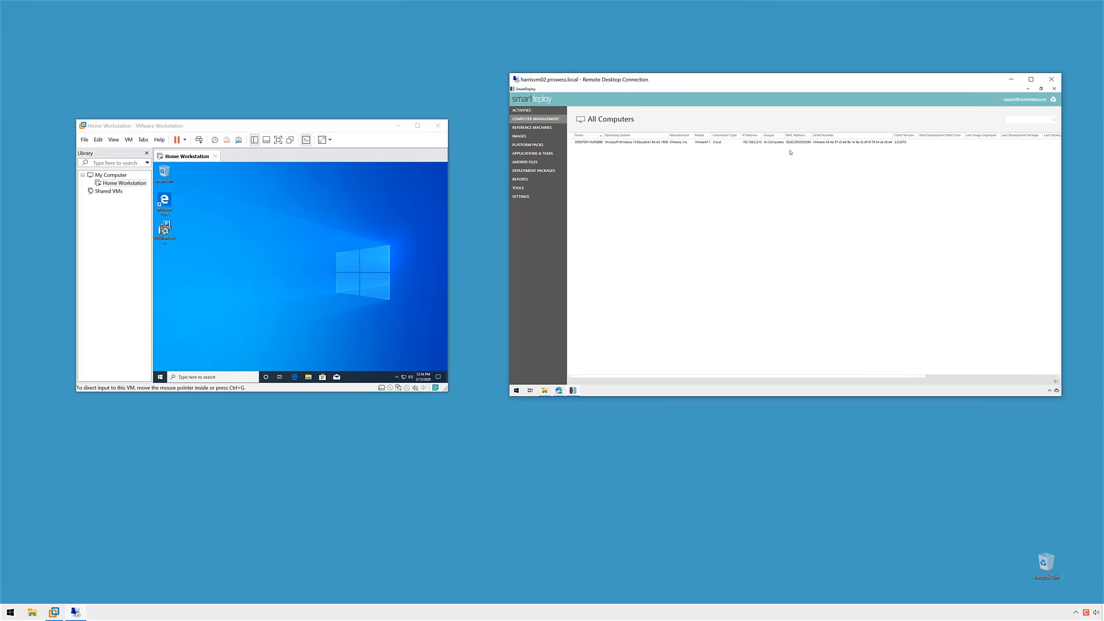
{"action": "left_click_drag", "start_coordinate": [906, 378], "coordinate": [819, 378]}
{"action": "left_click", "coordinate": [614, 143]}
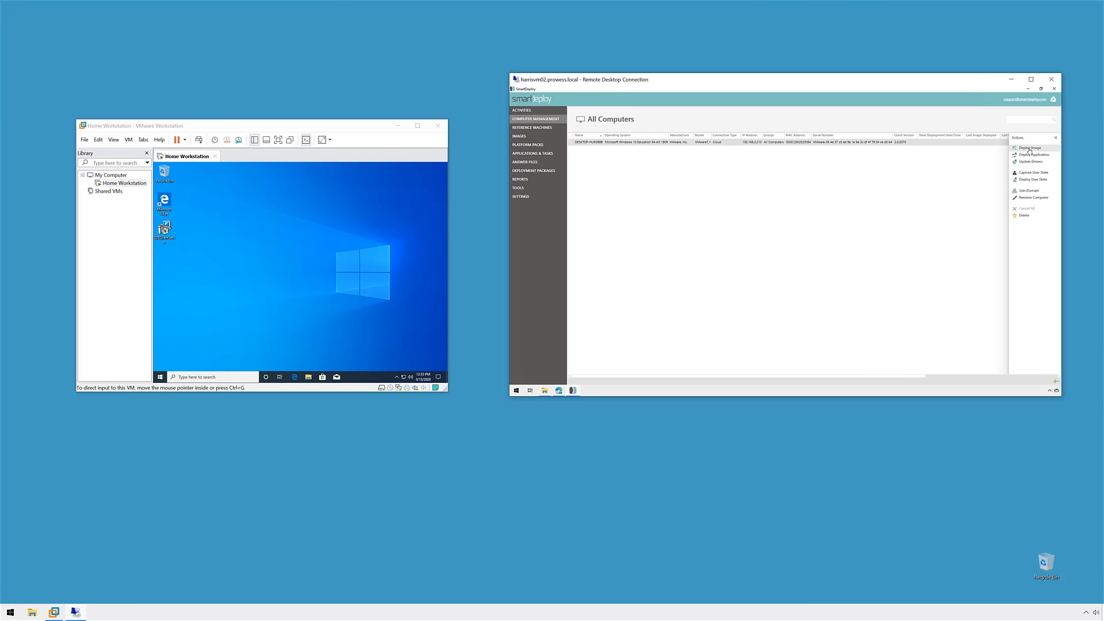
Step: Deploy the Win10_Cloud package to the VM's computer and approve the confirmation
{"action": "left_click", "coordinate": [1029, 149]}
{"action": "left_click", "coordinate": [787, 199]}
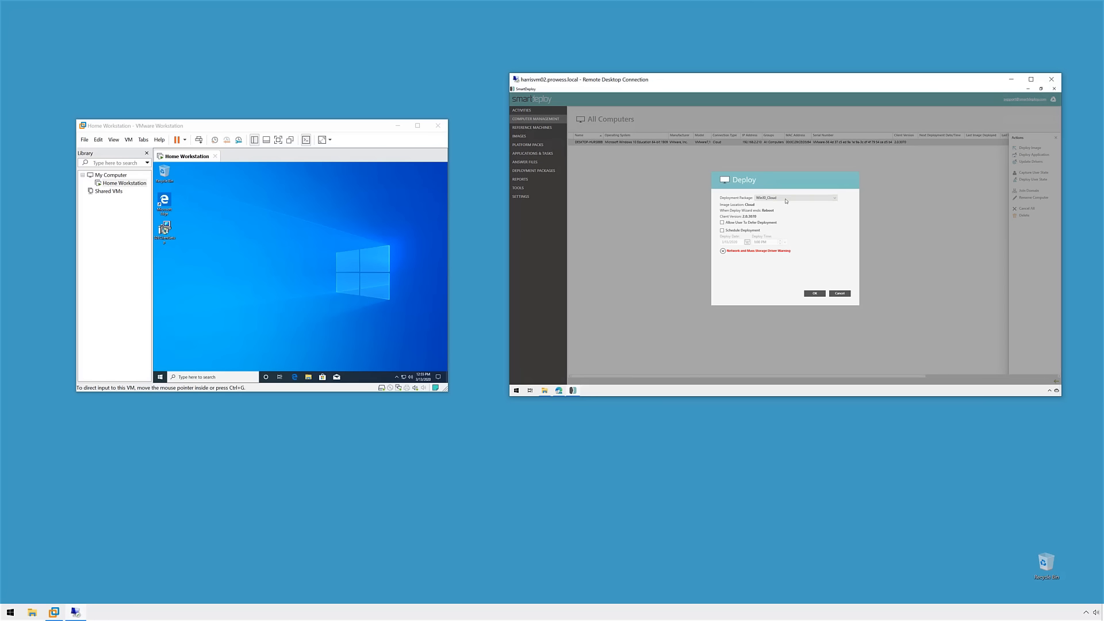
{"action": "left_click", "coordinate": [786, 203]}
{"action": "left_click", "coordinate": [817, 294]}
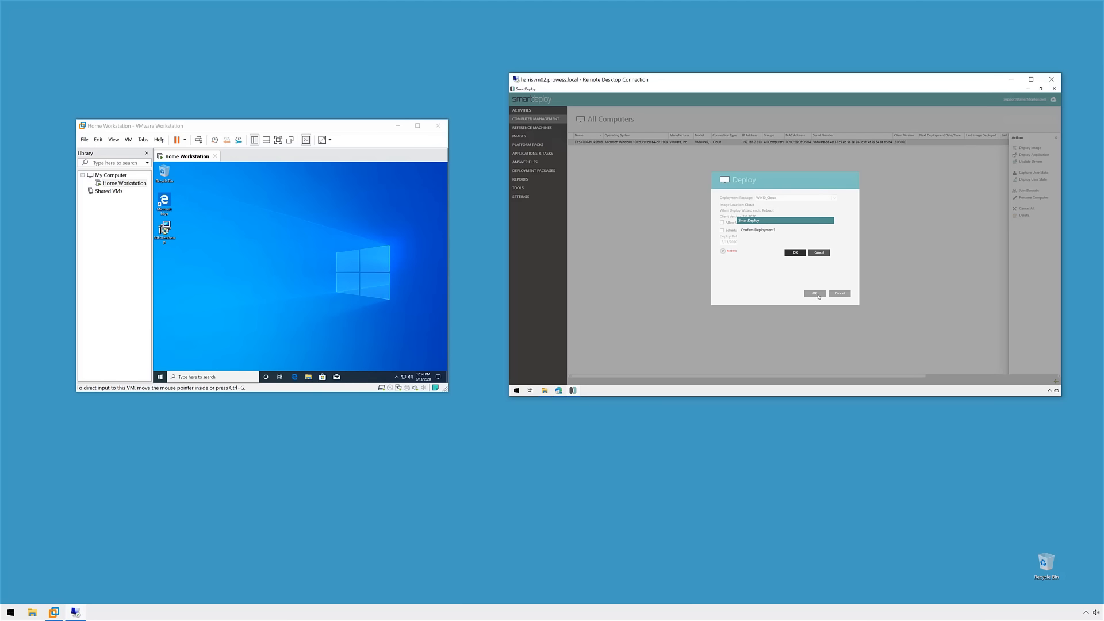
{"action": "left_click", "coordinate": [797, 253]}
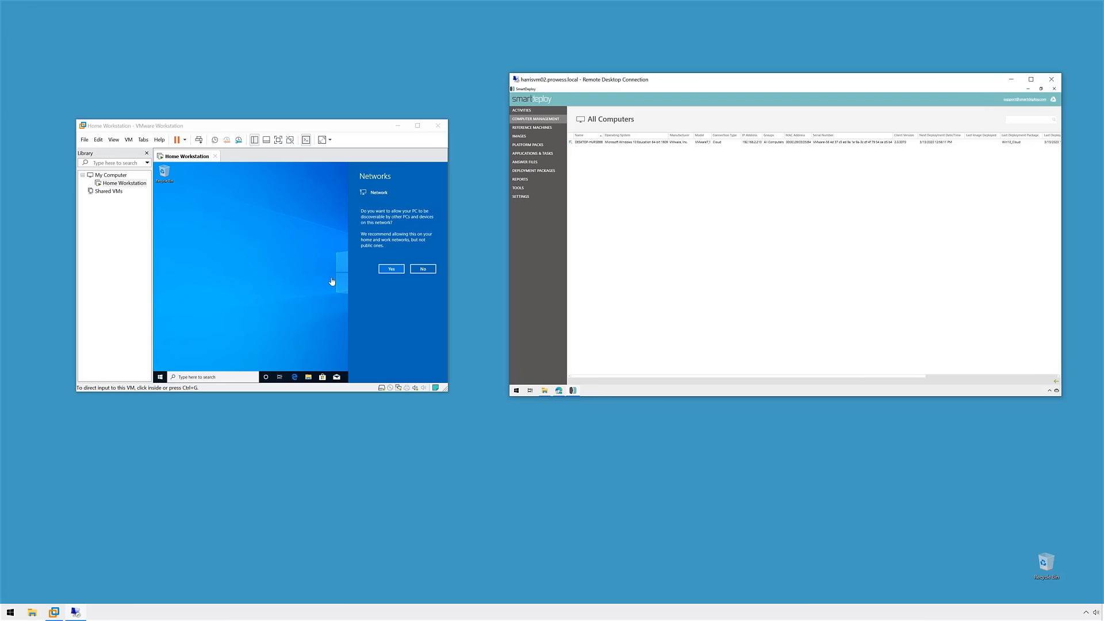
Step: Allow the re-imaged VM to be discoverable on the network, leaving a fresh Windows 10 desktop
{"action": "left_click", "coordinate": [391, 269]}
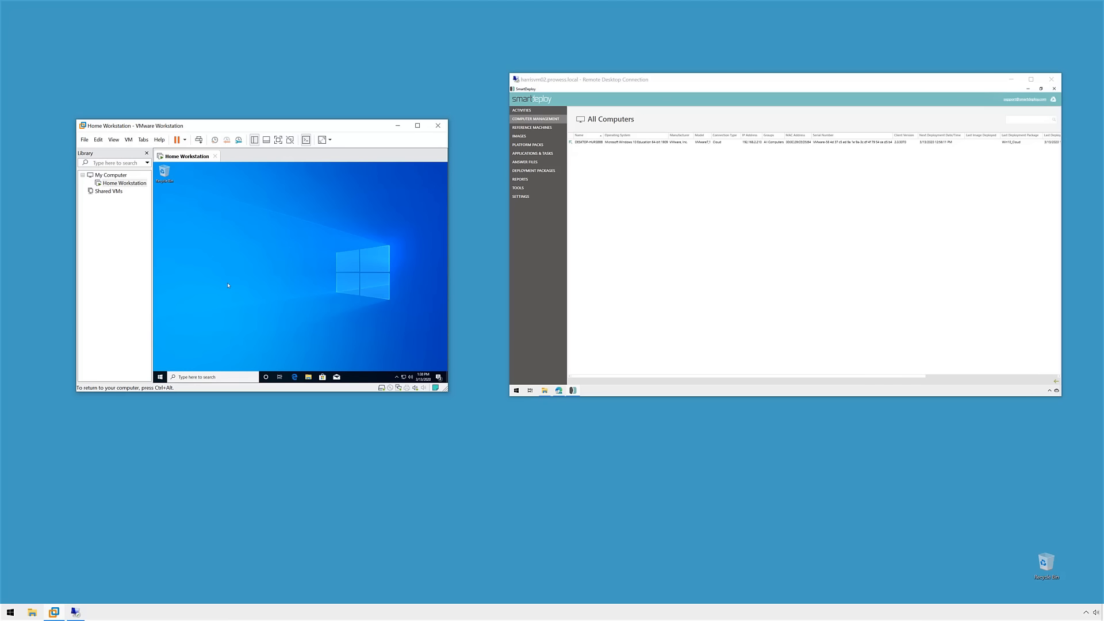
{"action": "left_click", "coordinate": [589, 226]}
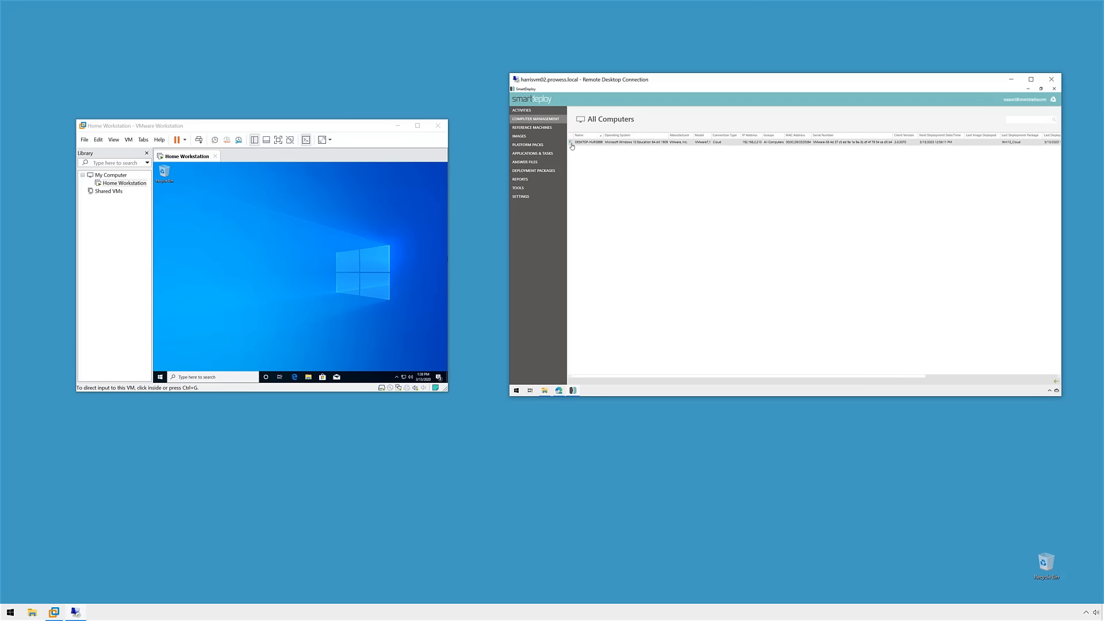
{"action": "mouse_move", "coordinate": [571, 144]}
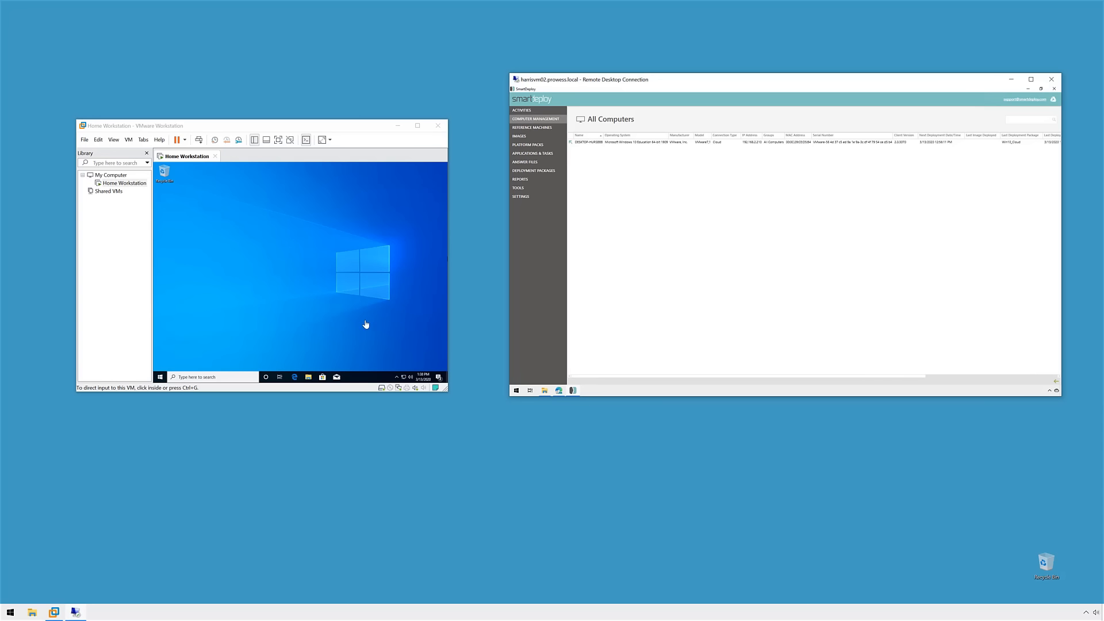
{"action": "left_click", "coordinate": [319, 337]}
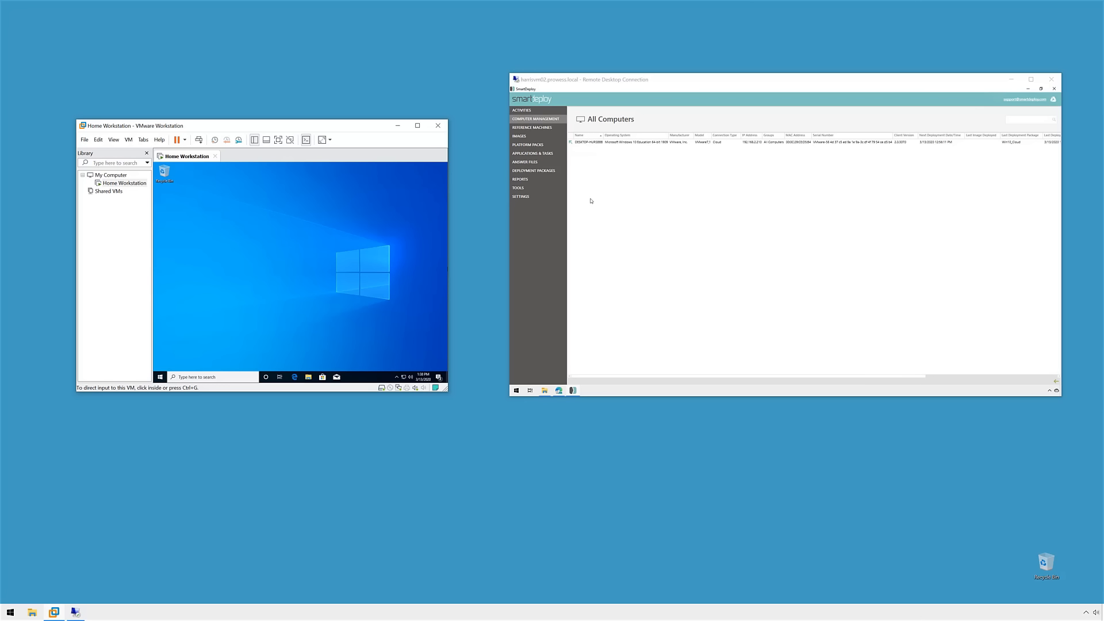
{"action": "left_click", "coordinate": [350, 269]}
{"action": "left_click", "coordinate": [308, 376]}
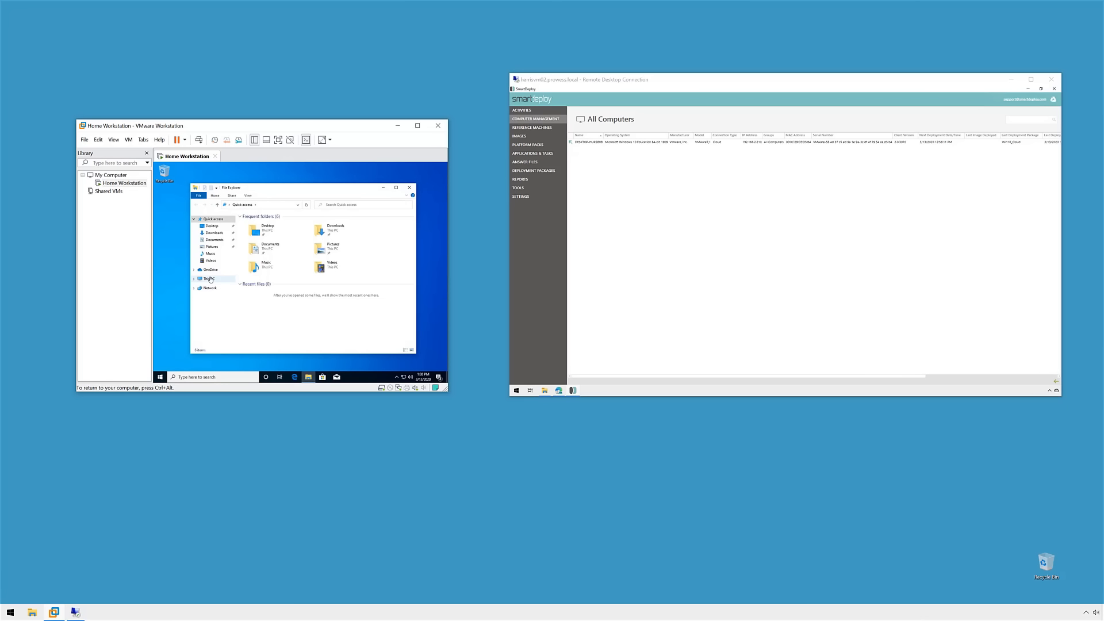
{"action": "right_click", "coordinate": [210, 279]}
{"action": "left_click", "coordinate": [228, 352]}
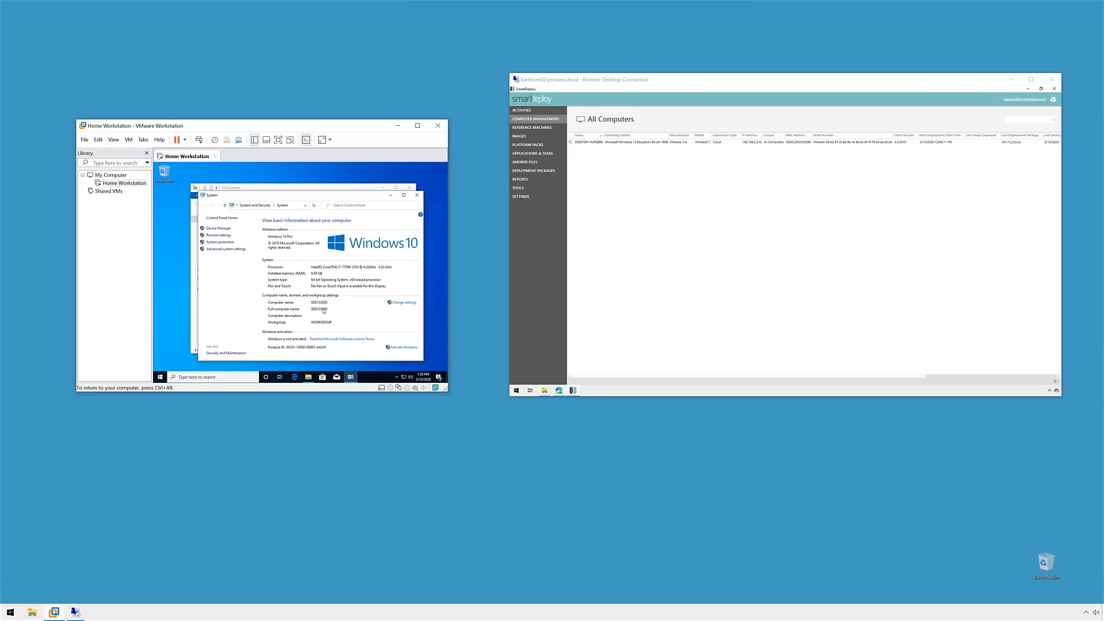
{"action": "left_click", "coordinate": [416, 195]}
{"action": "left_click", "coordinate": [410, 189]}
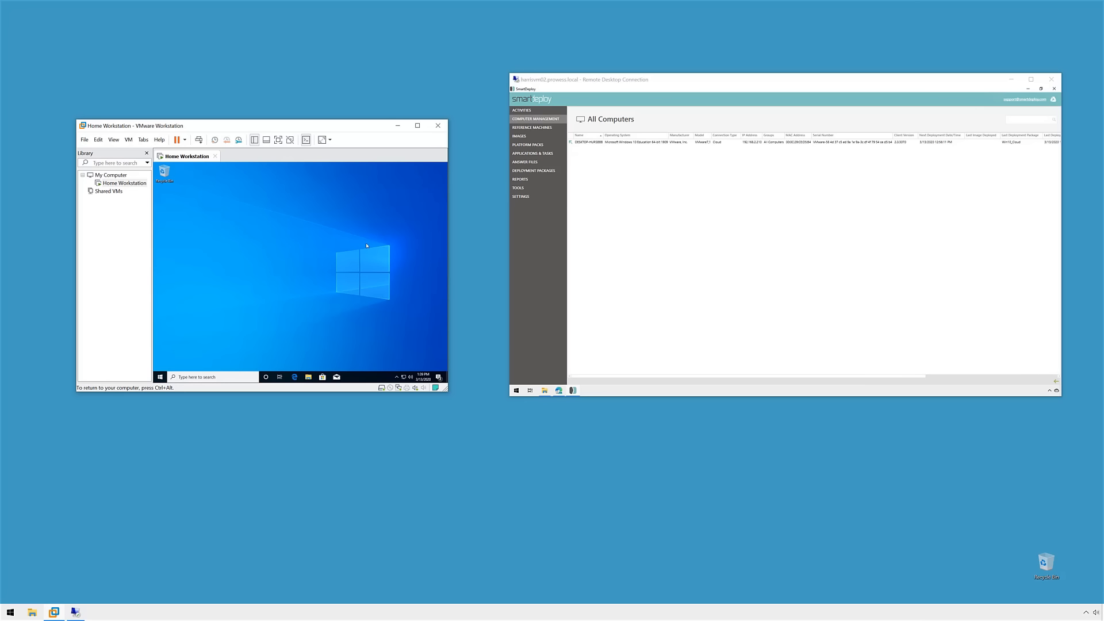
{"action": "left_click", "coordinate": [636, 241]}
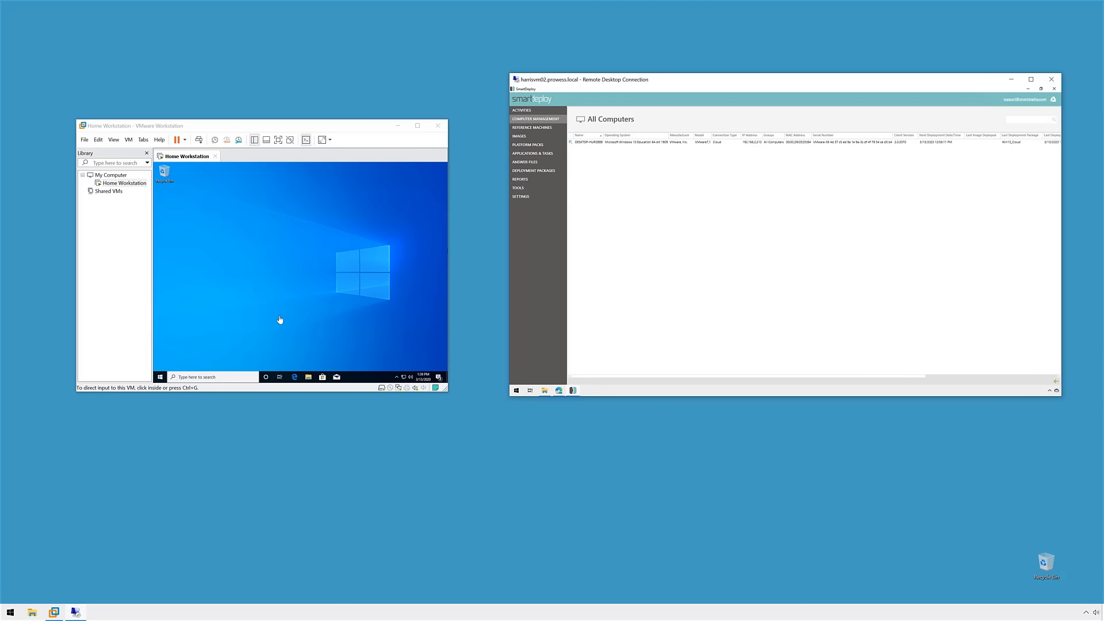
Step: Bring the SmartDeploy console forward to show the SDE-named VM running Windows 10 Pro 1909
{"action": "left_click", "coordinate": [612, 143]}
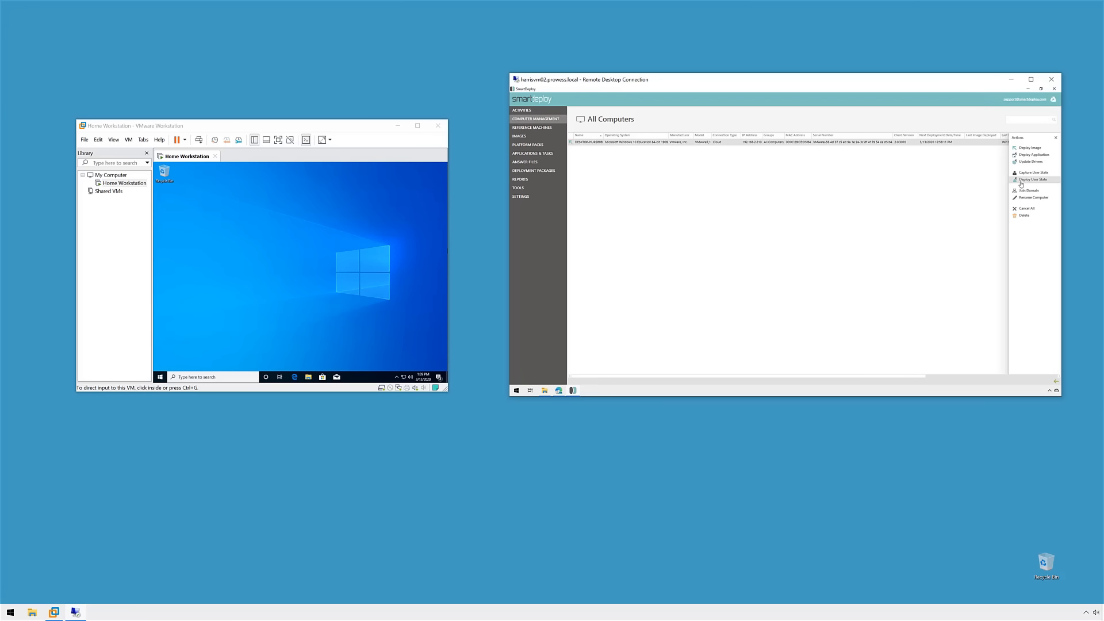
{"action": "left_click", "coordinate": [751, 221]}
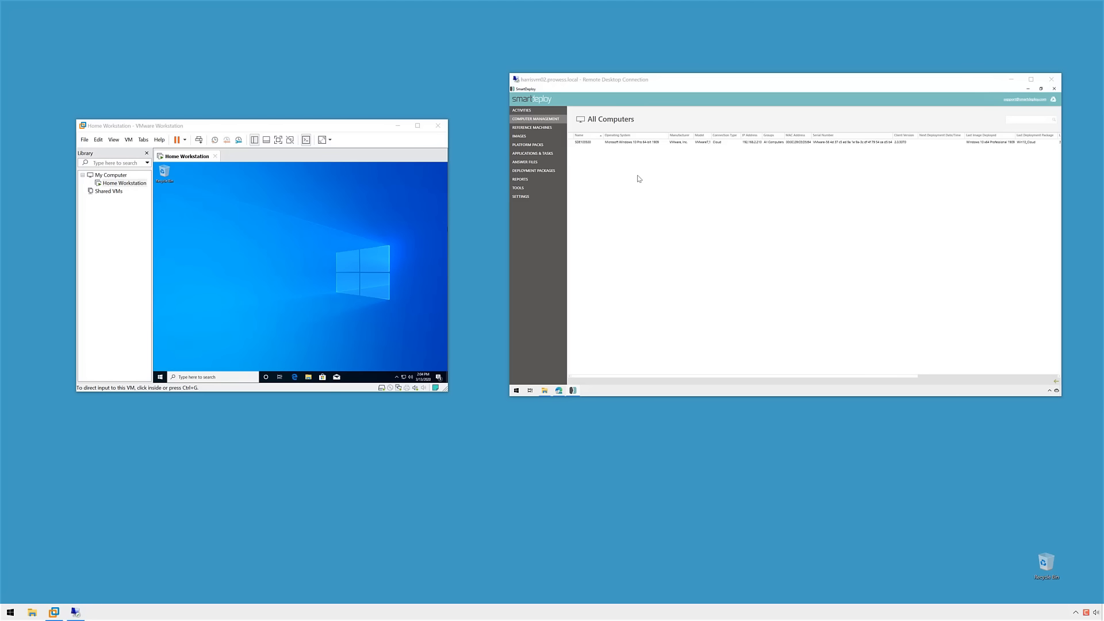
{"action": "left_click", "coordinate": [637, 178]}
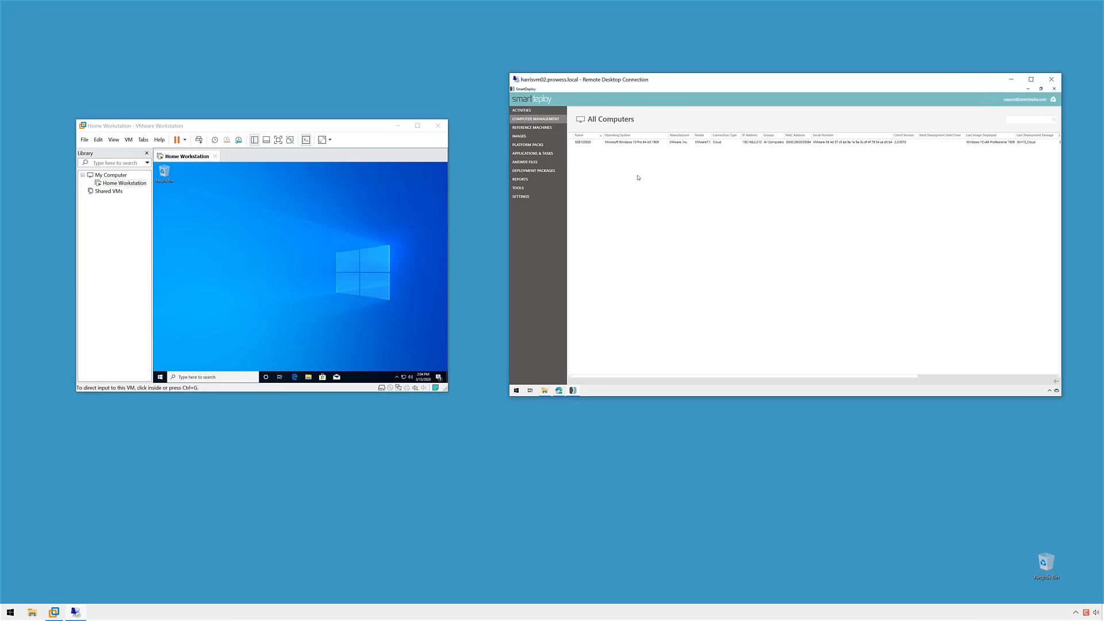